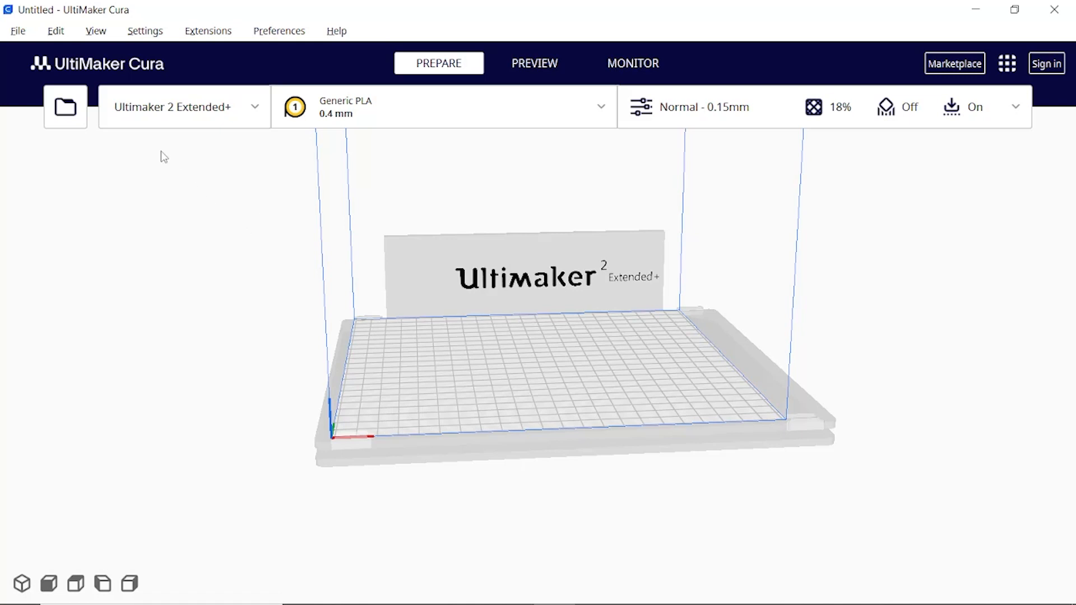
Step: View the empty build plate from the 3D, right side and left side camera positions
{"action": "left_click", "coordinate": [20, 32]}
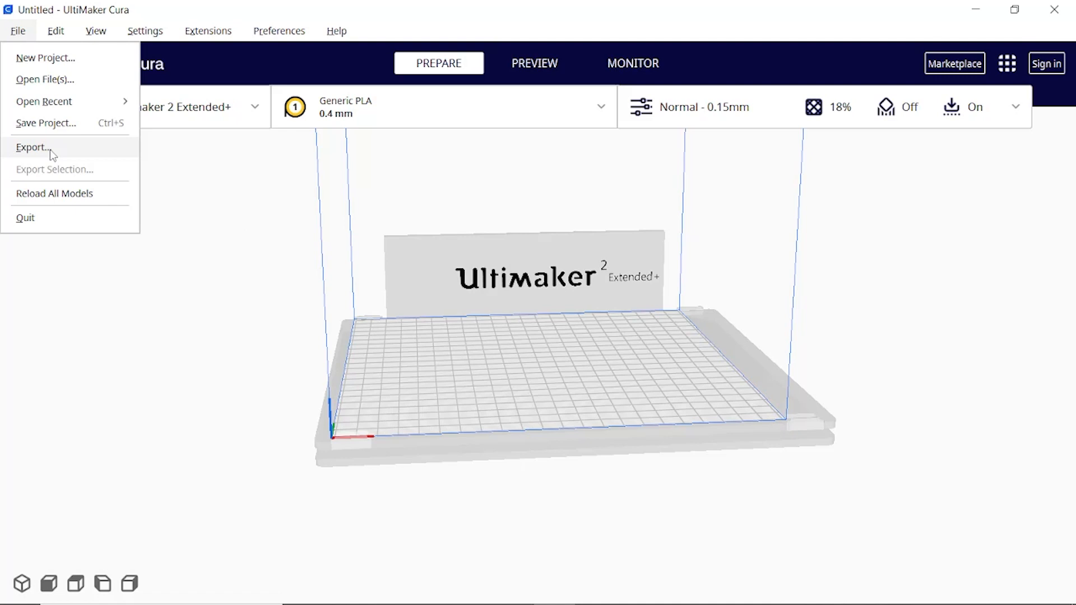
{"action": "left_click", "coordinate": [52, 31]}
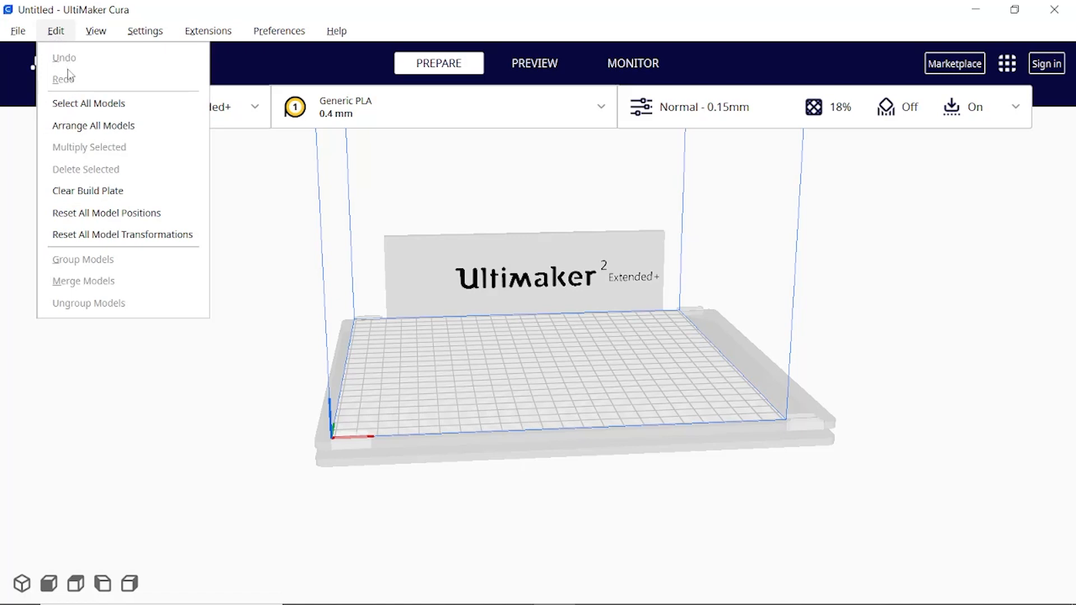
{"action": "mouse_move", "coordinate": [79, 31]}
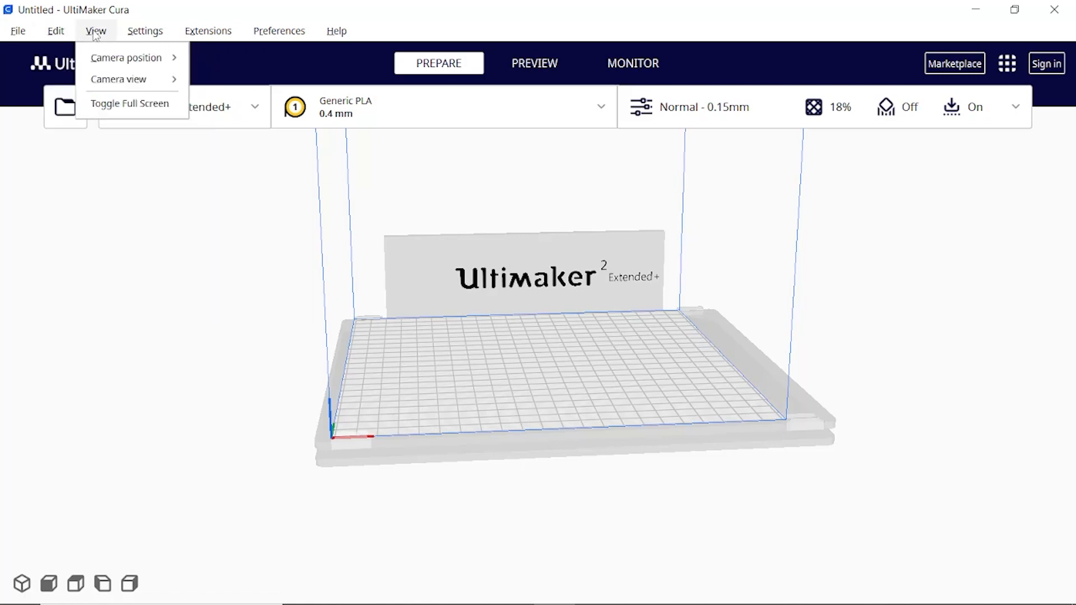
{"action": "mouse_move", "coordinate": [102, 62]}
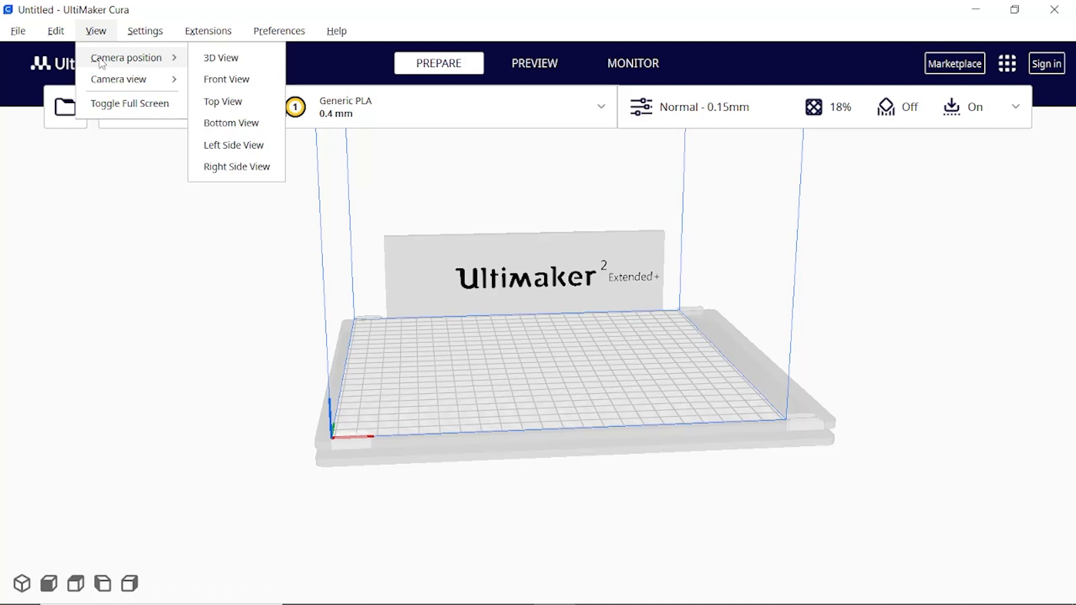
{"action": "left_click", "coordinate": [225, 58]}
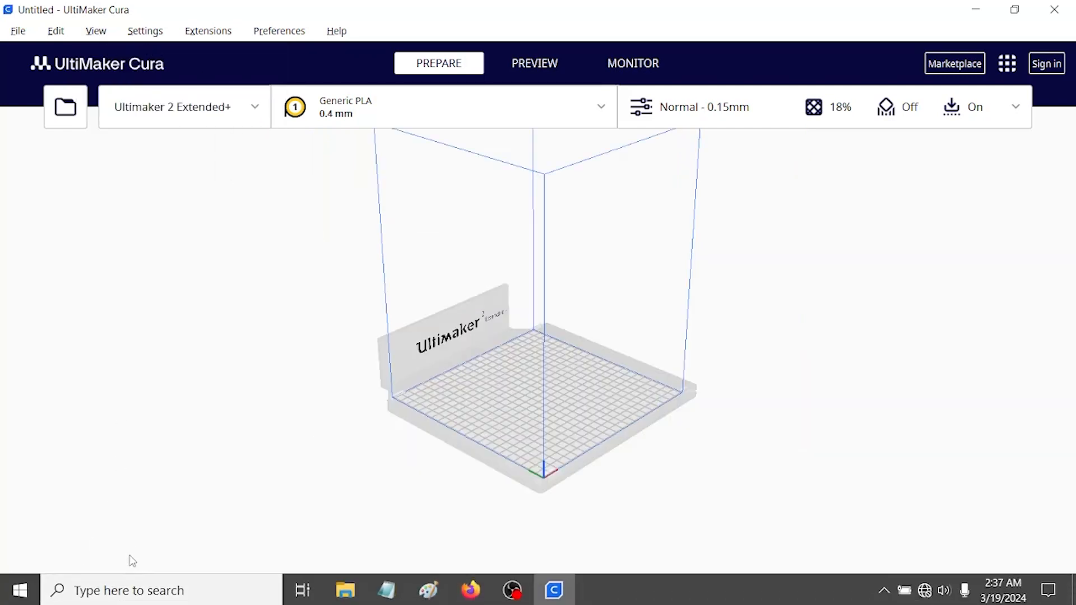
{"action": "left_click", "coordinate": [130, 583]}
{"action": "left_click", "coordinate": [102, 583]}
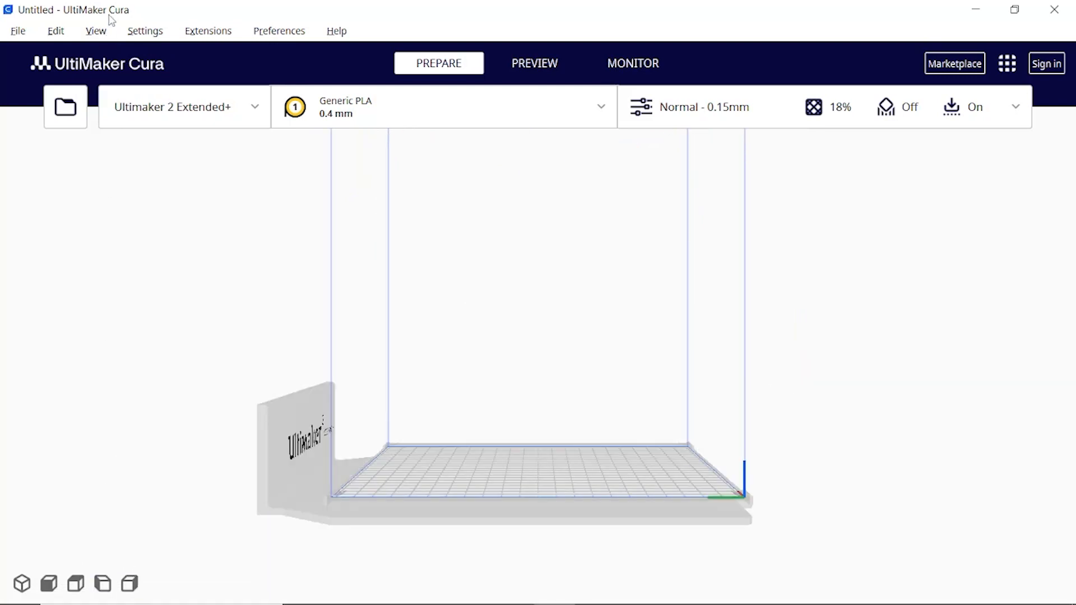
Step: Switch the camera view to Orthographic, inspect the build plate at an angle, and restore the Perspective camera view
{"action": "left_click", "coordinate": [93, 33]}
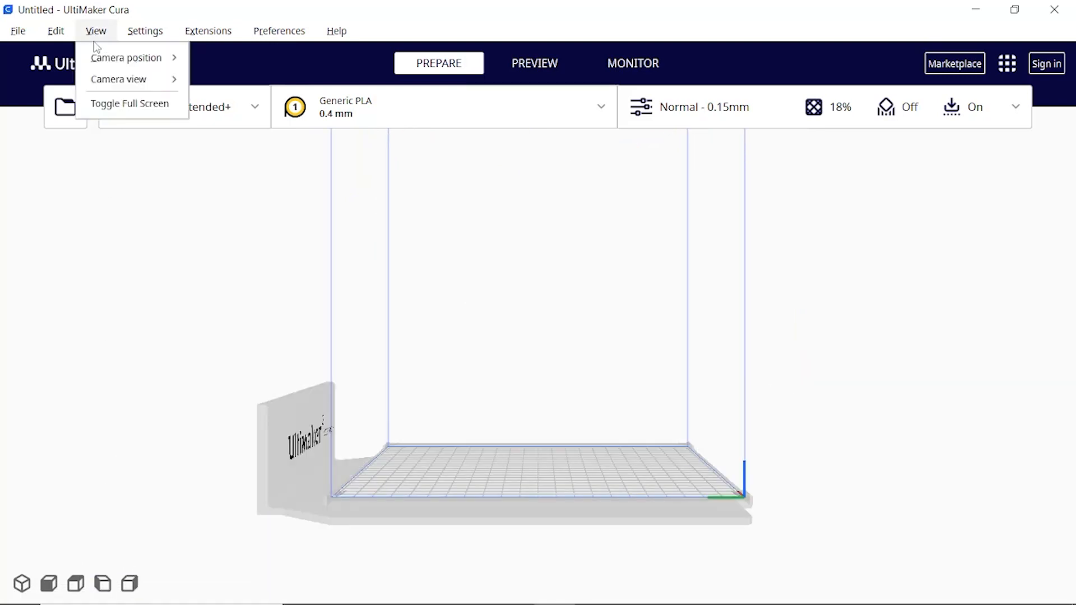
{"action": "mouse_move", "coordinate": [113, 80]}
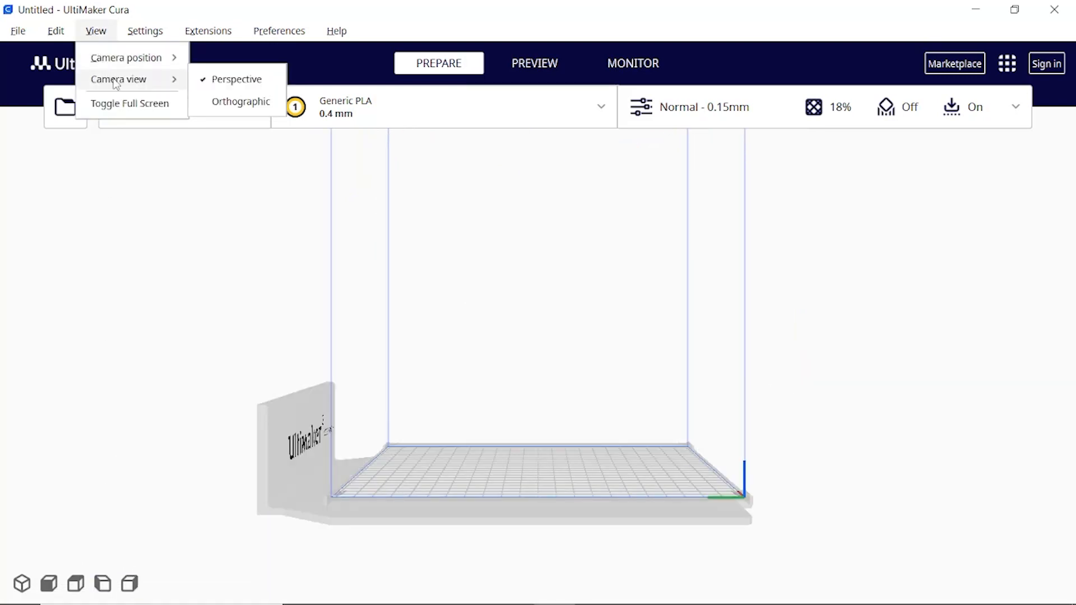
{"action": "left_click", "coordinate": [242, 103]}
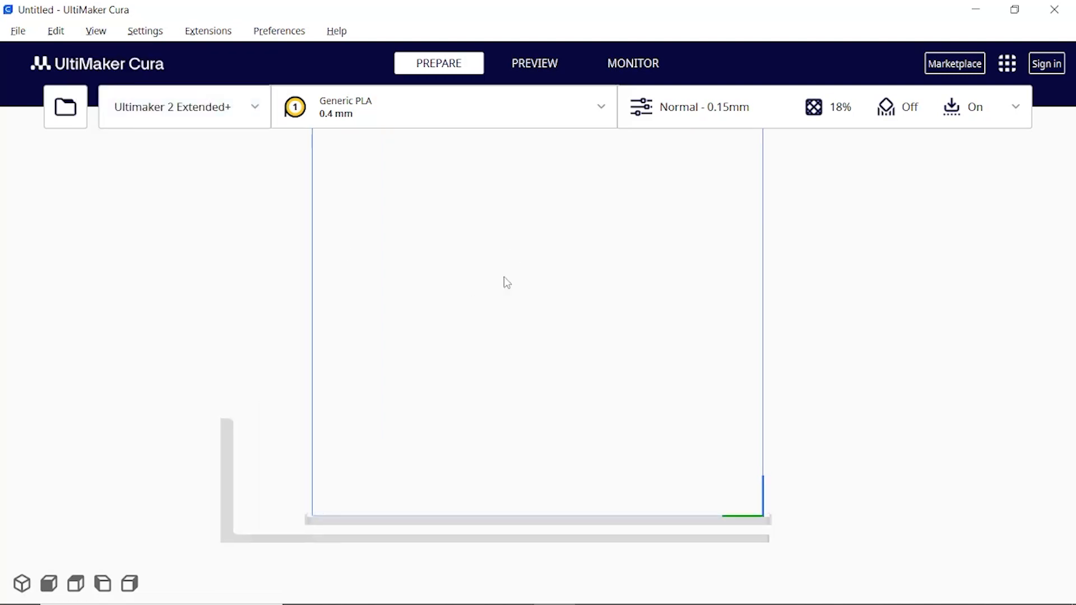
{"action": "right_click_drag", "start_coordinate": [504, 280], "coordinate": [310, 426]}
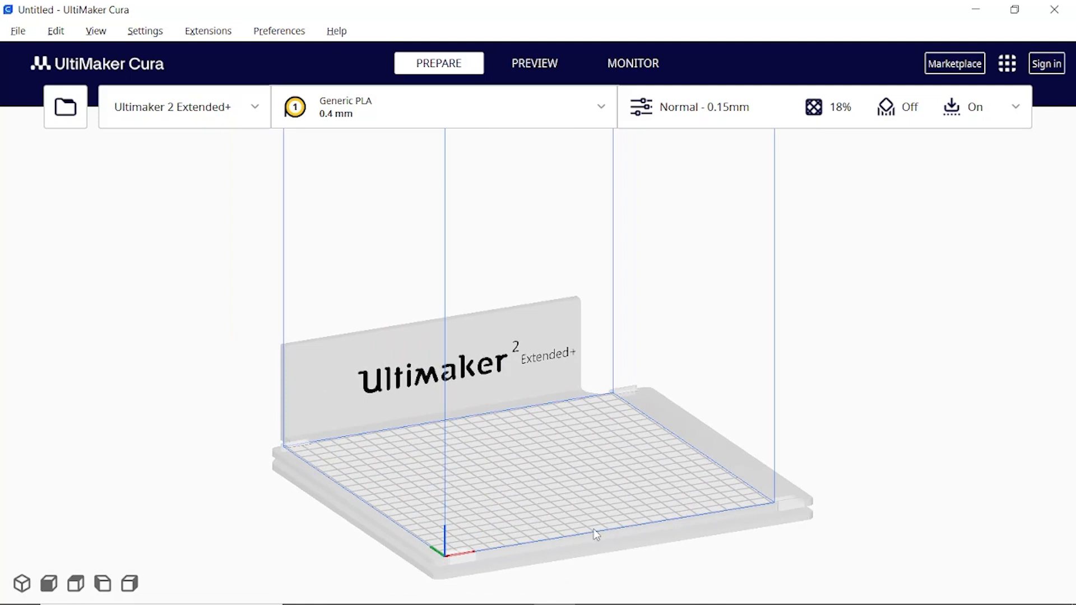
{"action": "left_click", "coordinate": [96, 31]}
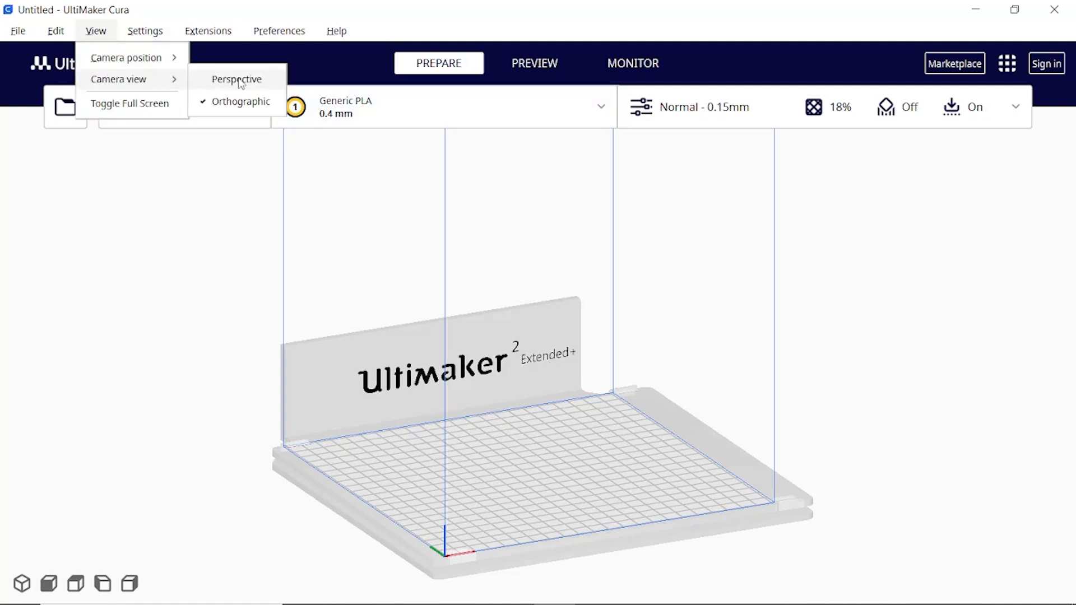
{"action": "left_click", "coordinate": [231, 80]}
Step: Open the Cura preferences and examine the general options, including the available themes and the update settings
{"action": "left_click", "coordinate": [146, 32]}
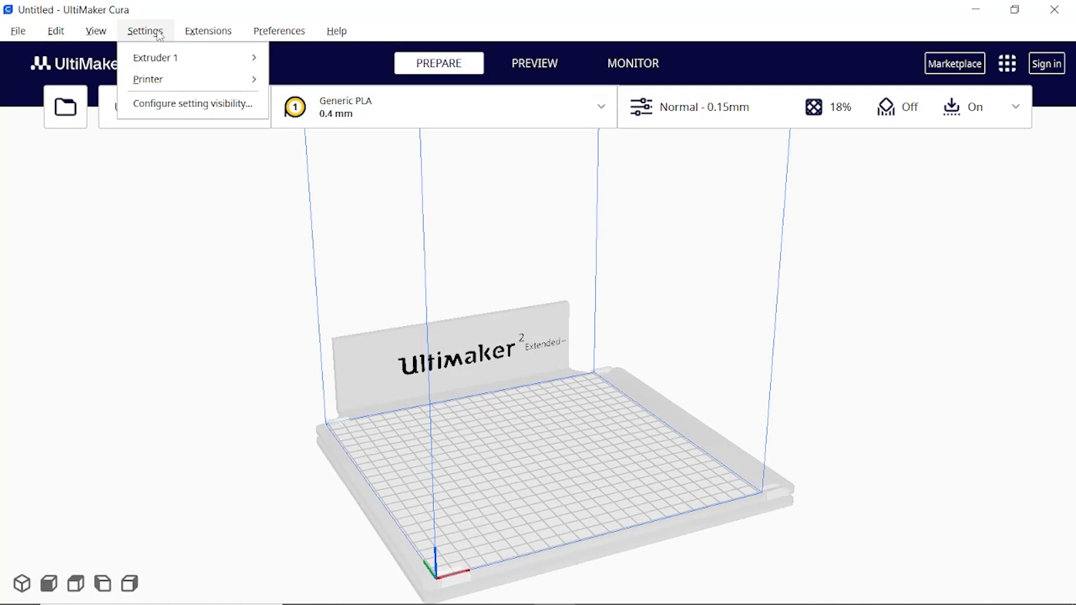
{"action": "mouse_move", "coordinate": [207, 33]}
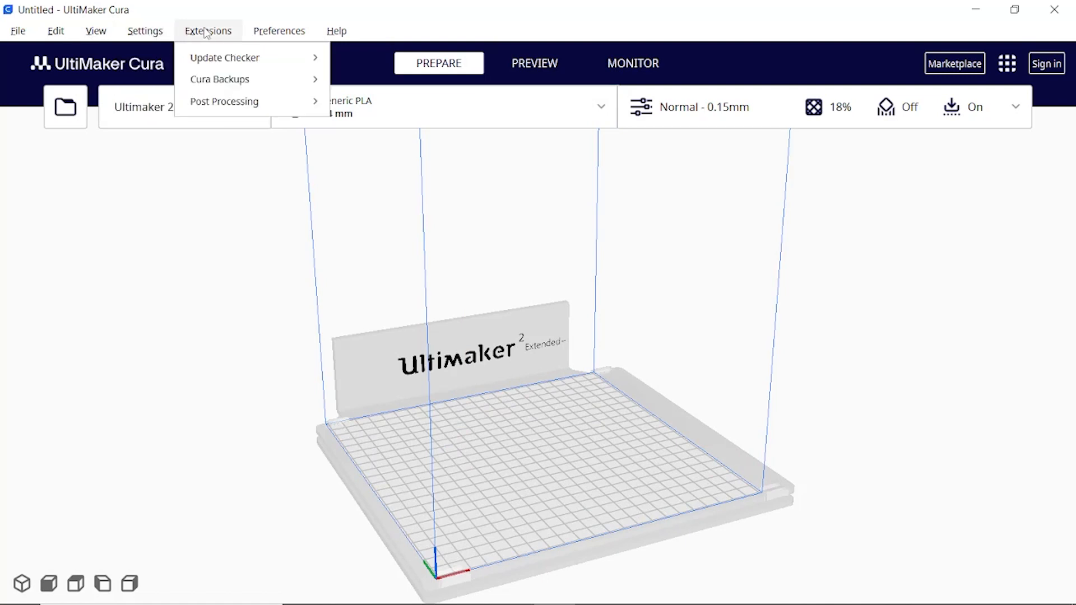
{"action": "mouse_move", "coordinate": [279, 31]}
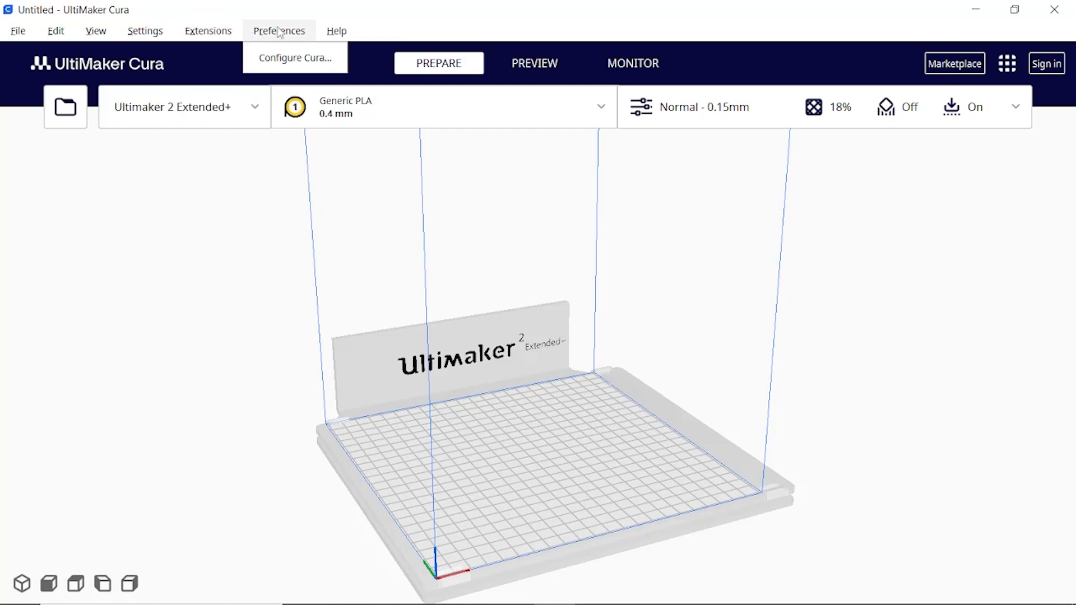
{"action": "left_click", "coordinate": [283, 59]}
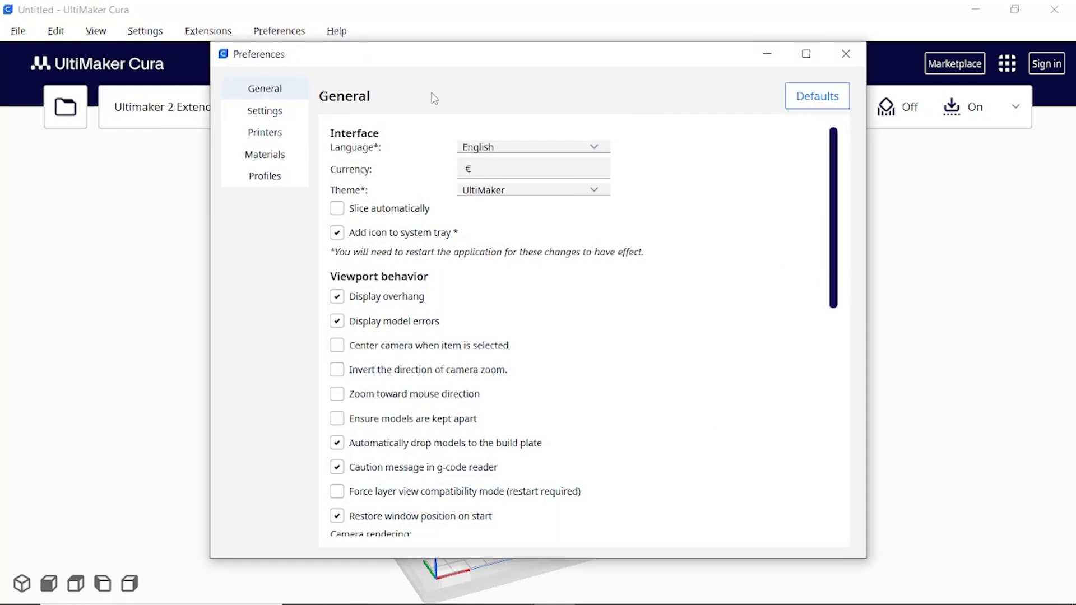
{"action": "left_click", "coordinate": [538, 193]}
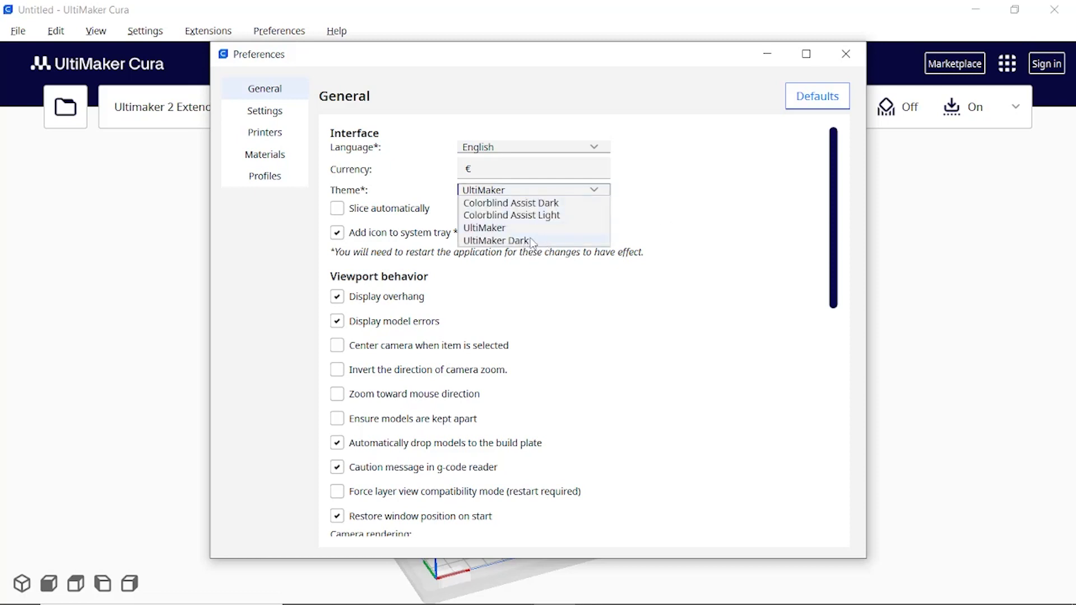
{"action": "left_click", "coordinate": [685, 220]}
{"action": "scroll", "coordinate": [613, 287], "scroll_direction": "down", "scroll_amount": 8}
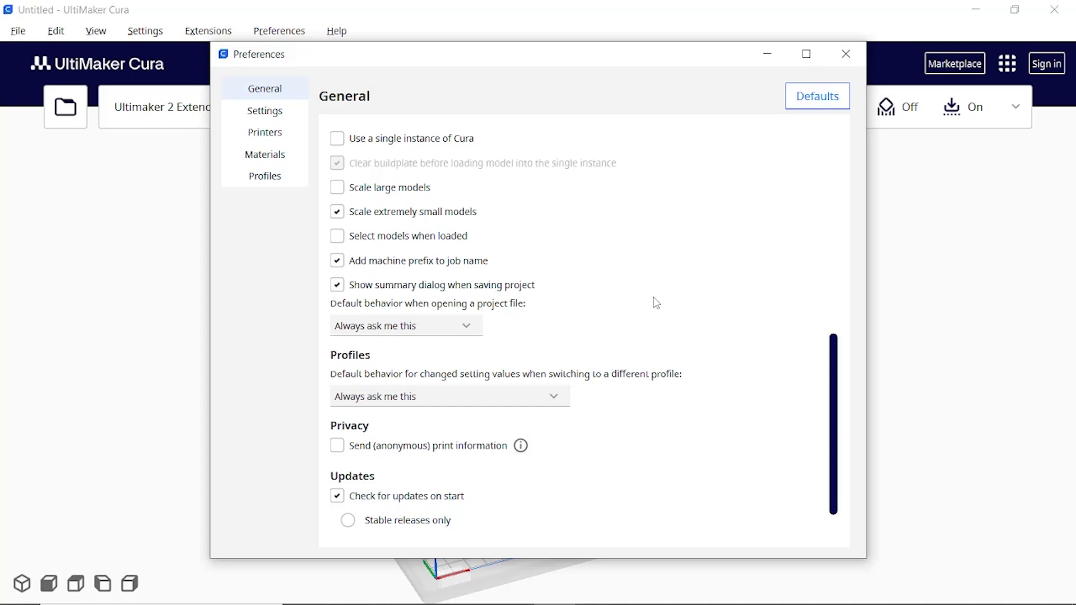
{"action": "scroll", "coordinate": [655, 303], "scroll_direction": "down", "scroll_amount": 2}
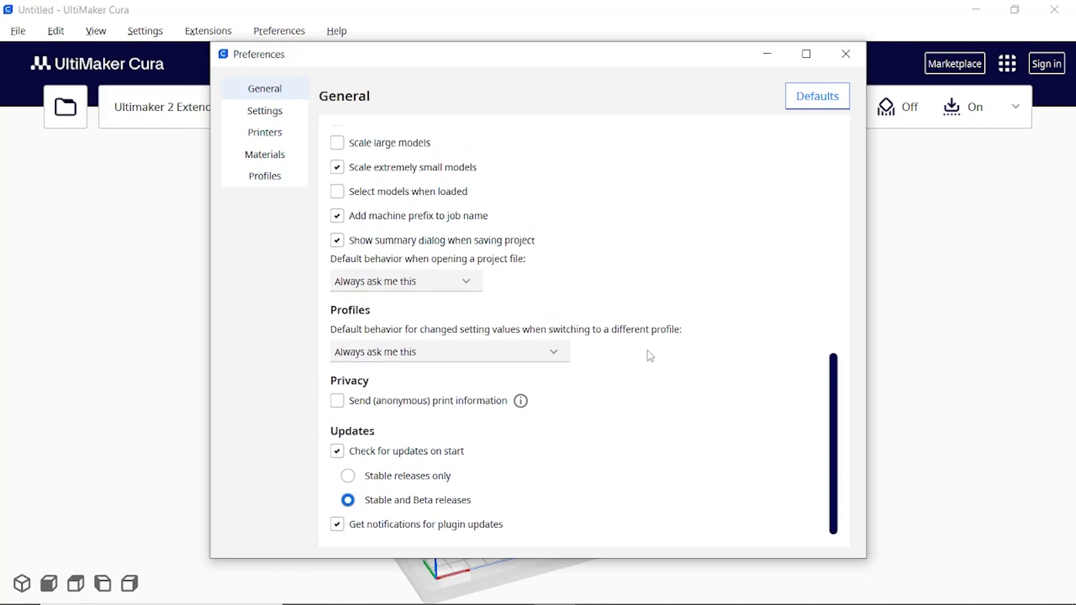
{"action": "scroll", "coordinate": [650, 356], "scroll_direction": "up", "scroll_amount": 10}
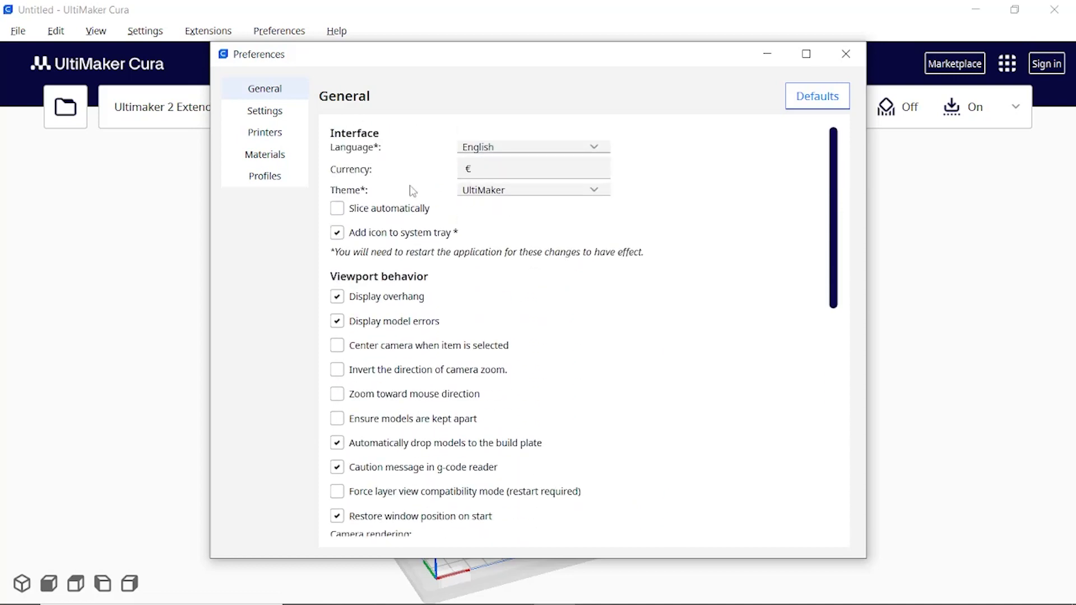
Step: Try the Advanced preset for setting visibility, review which print settings it enables, and restore the Basic preset
{"action": "left_click", "coordinate": [271, 115]}
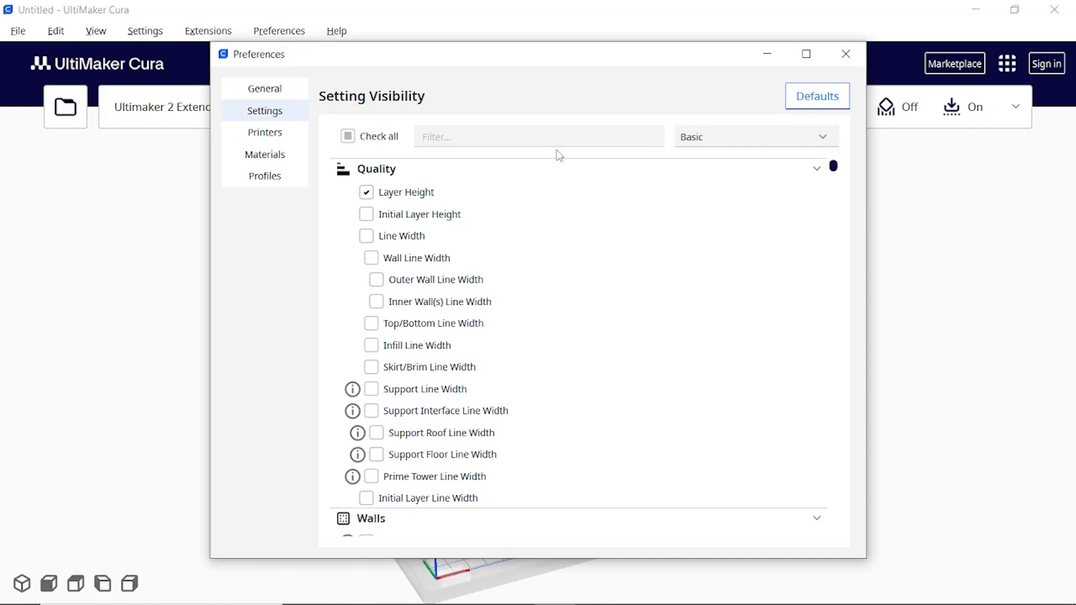
{"action": "mouse_move", "coordinate": [833, 166]}
{"action": "left_mouse_down"}
{"action": "mouse_move", "coordinate": [836, 323]}
{"action": "mouse_move", "coordinate": [833, 166]}
{"action": "left_mouse_up"}
{"action": "left_click", "coordinate": [758, 142]}
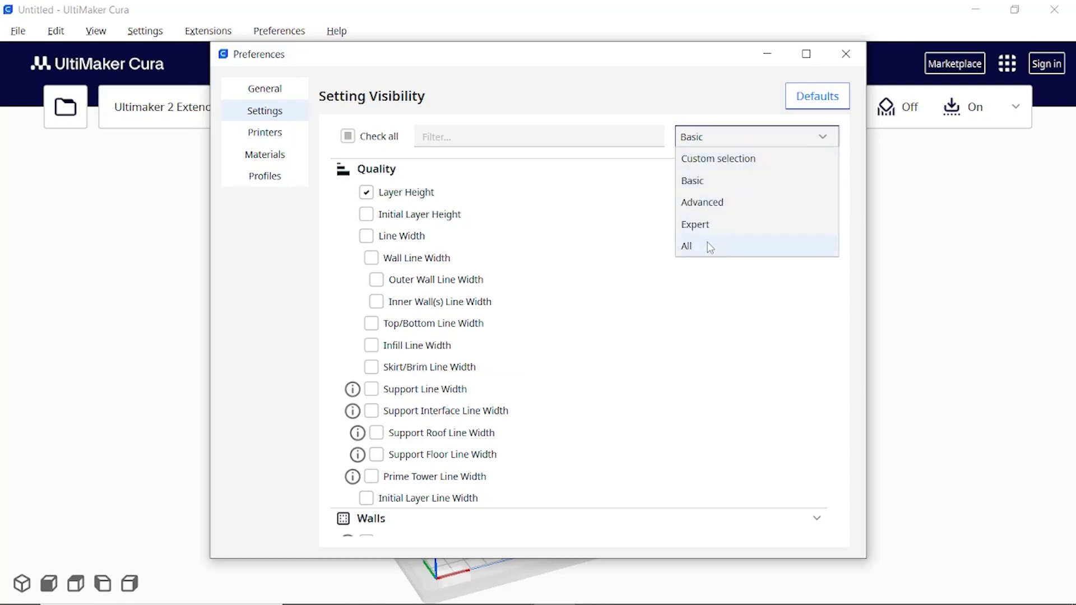
{"action": "left_click", "coordinate": [713, 206]}
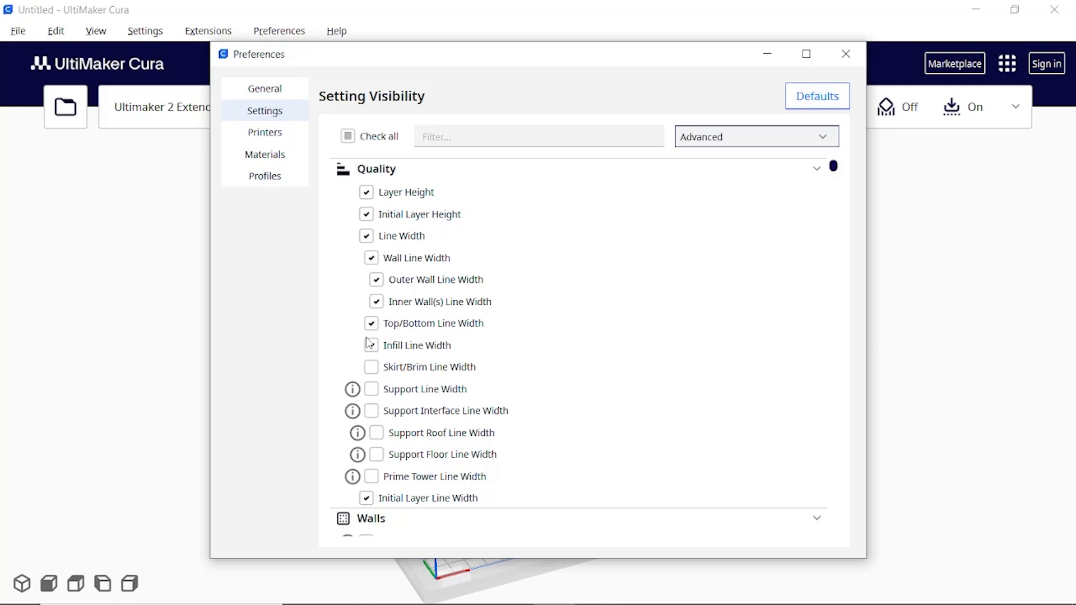
{"action": "scroll", "coordinate": [370, 347], "scroll_direction": "down", "scroll_amount": 3}
{"action": "scroll", "coordinate": [369, 349], "scroll_direction": "down", "scroll_amount": 5}
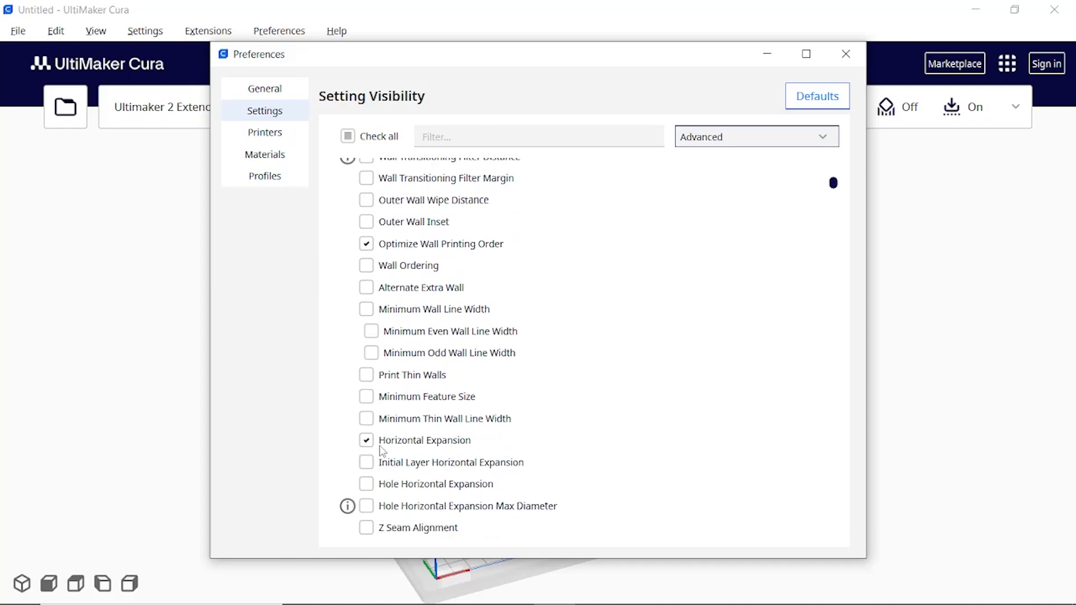
{"action": "scroll", "coordinate": [454, 386], "scroll_direction": "up", "scroll_amount": 10}
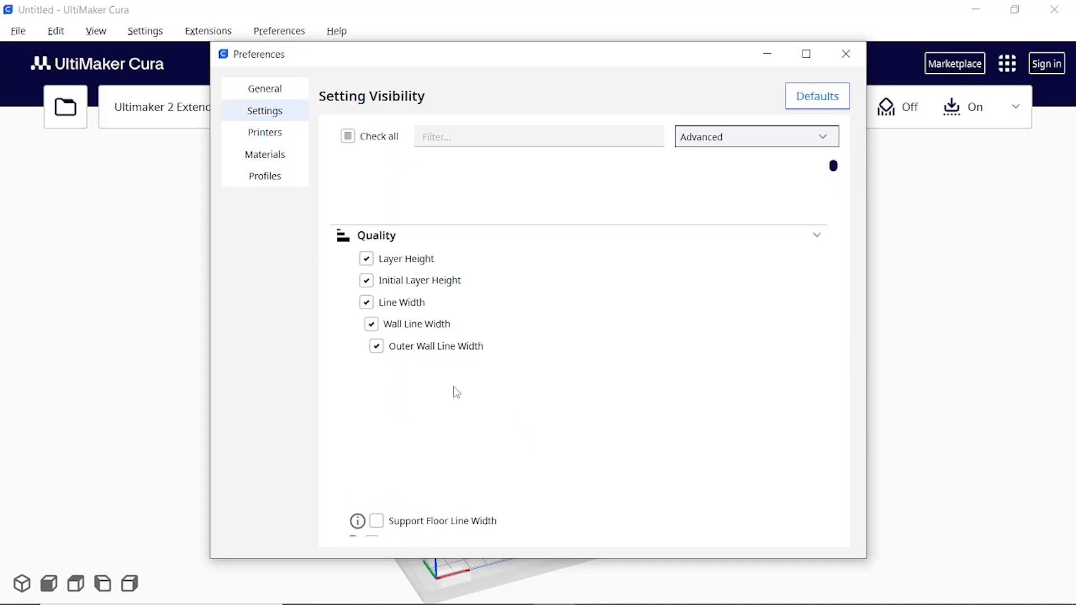
{"action": "left_click", "coordinate": [740, 141]}
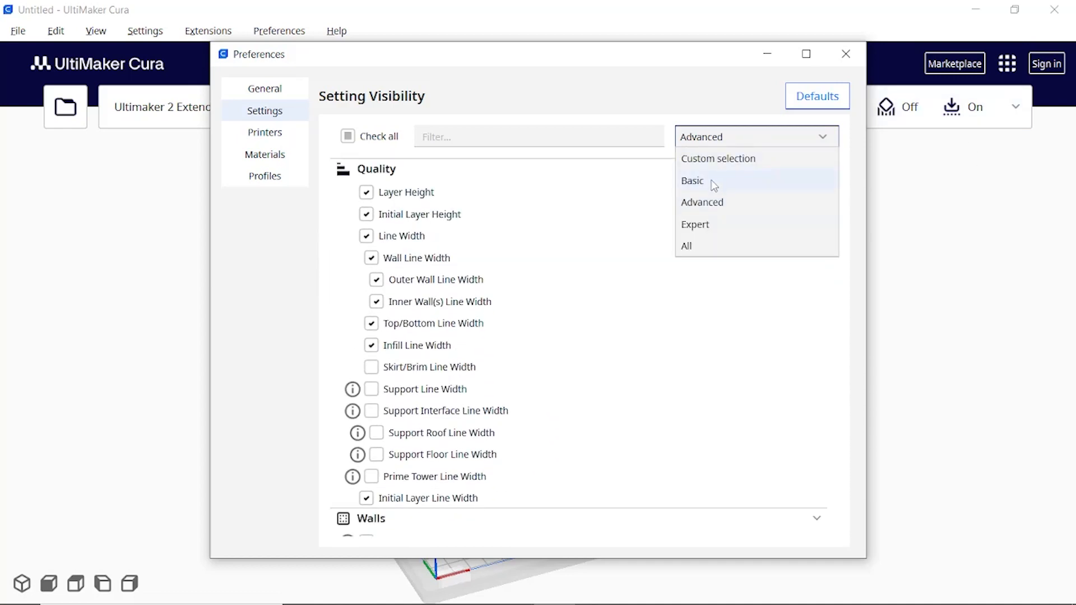
{"action": "left_click", "coordinate": [714, 182]}
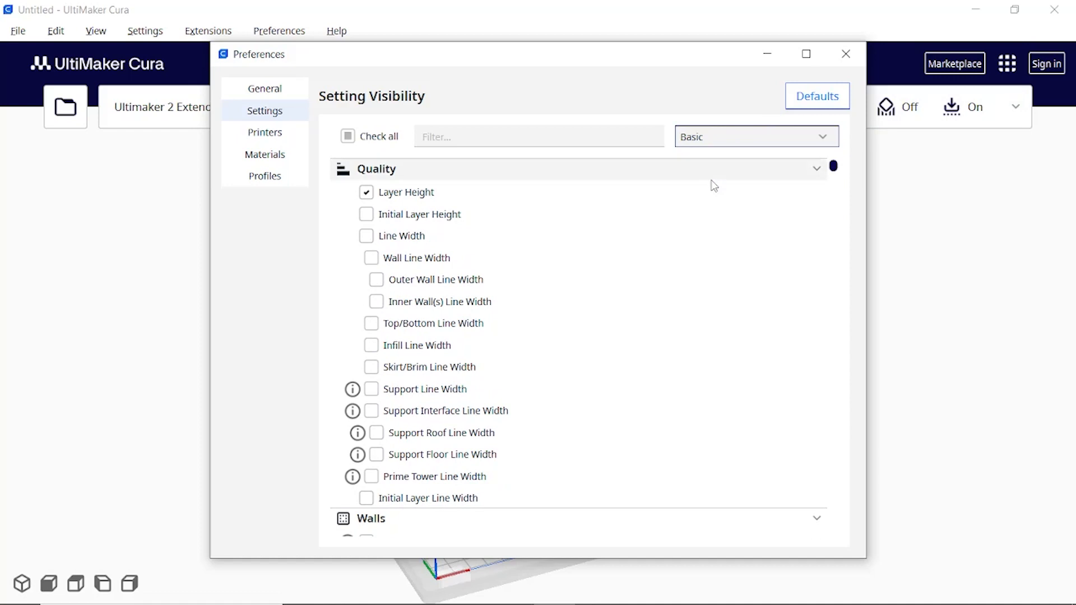
Step: Start adding a non-UltiMaker printer from the printer preferences and show the non-networked printer choices
{"action": "left_click", "coordinate": [265, 134]}
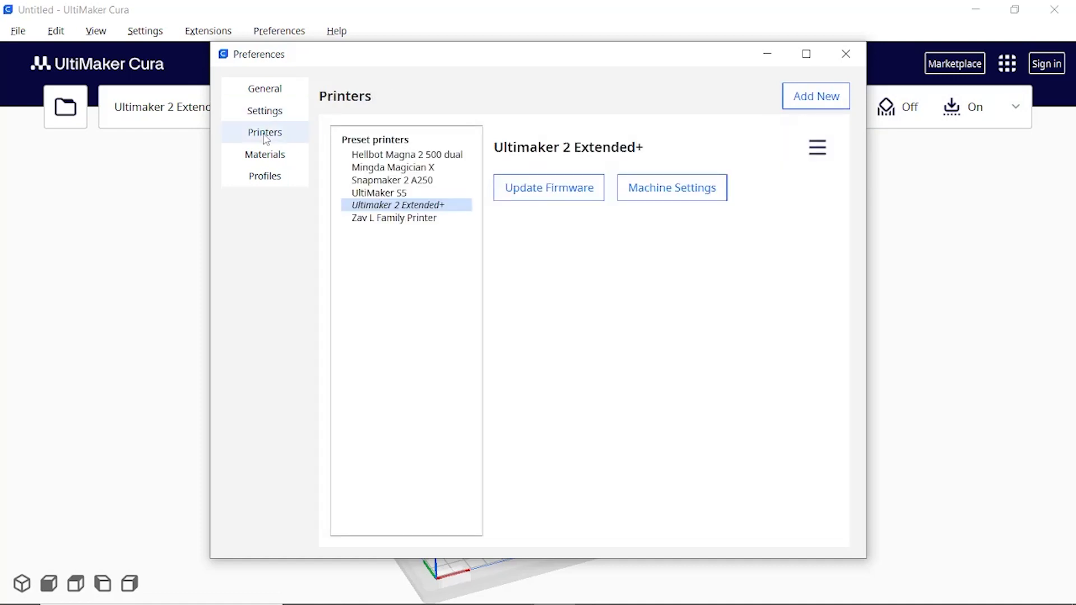
{"action": "left_click", "coordinate": [822, 97]}
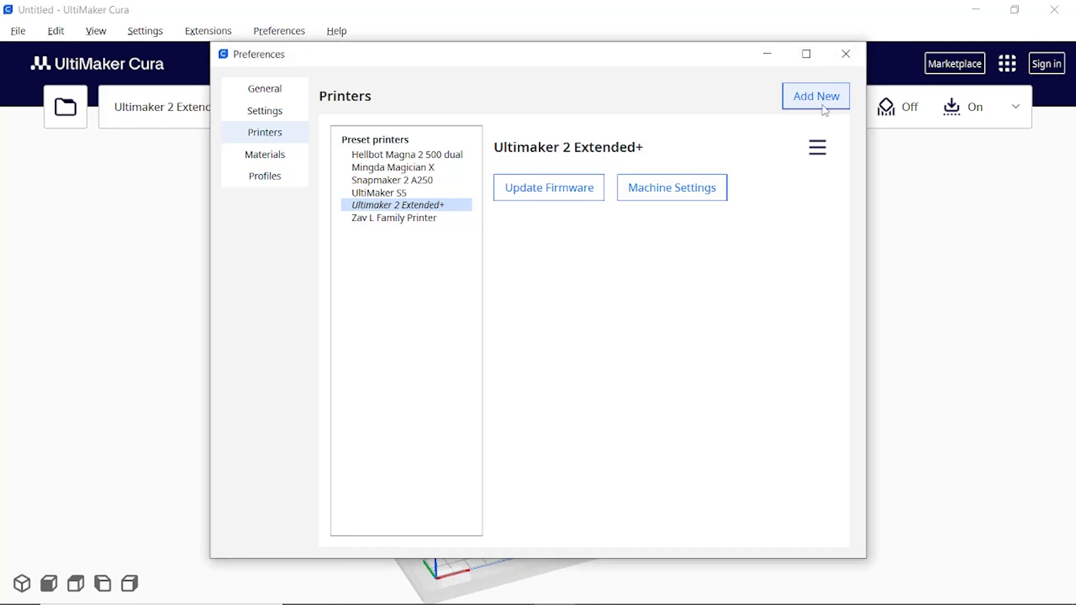
{"action": "left_click", "coordinate": [820, 100]}
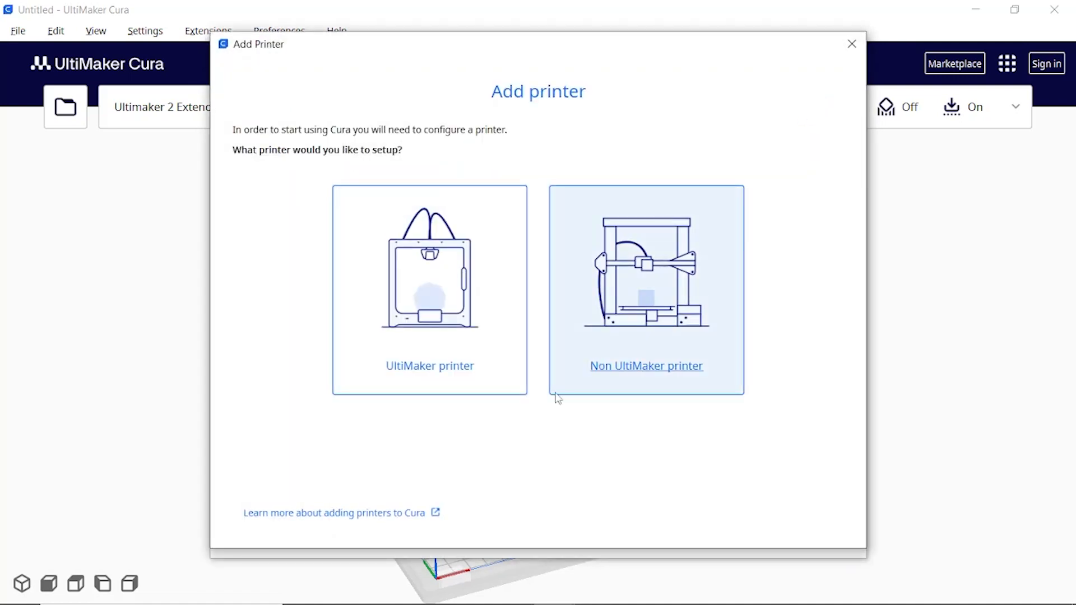
{"action": "left_click", "coordinate": [644, 289]}
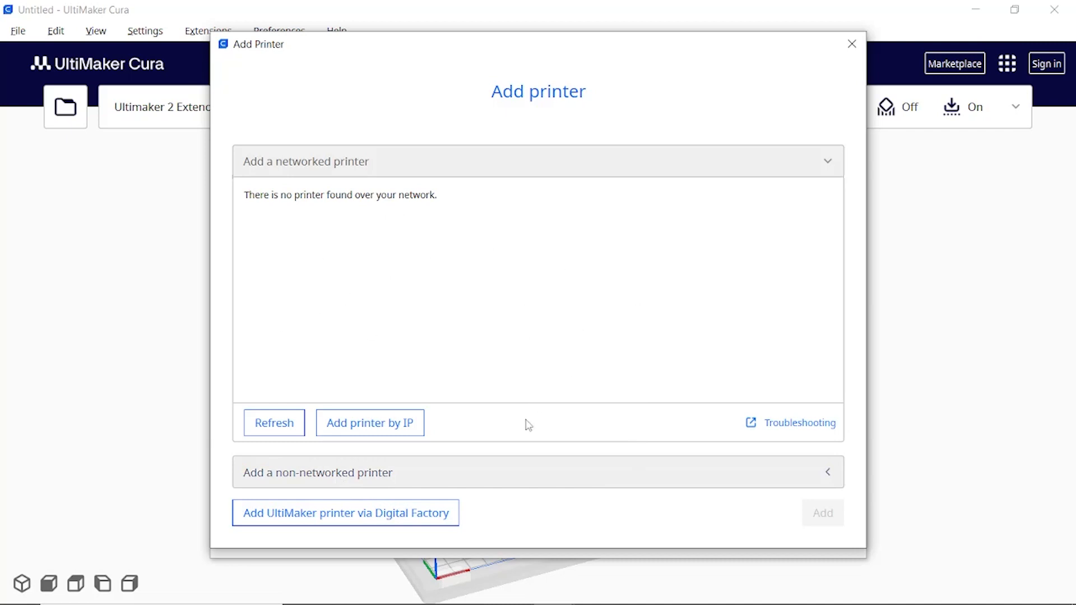
{"action": "left_click", "coordinate": [343, 474]}
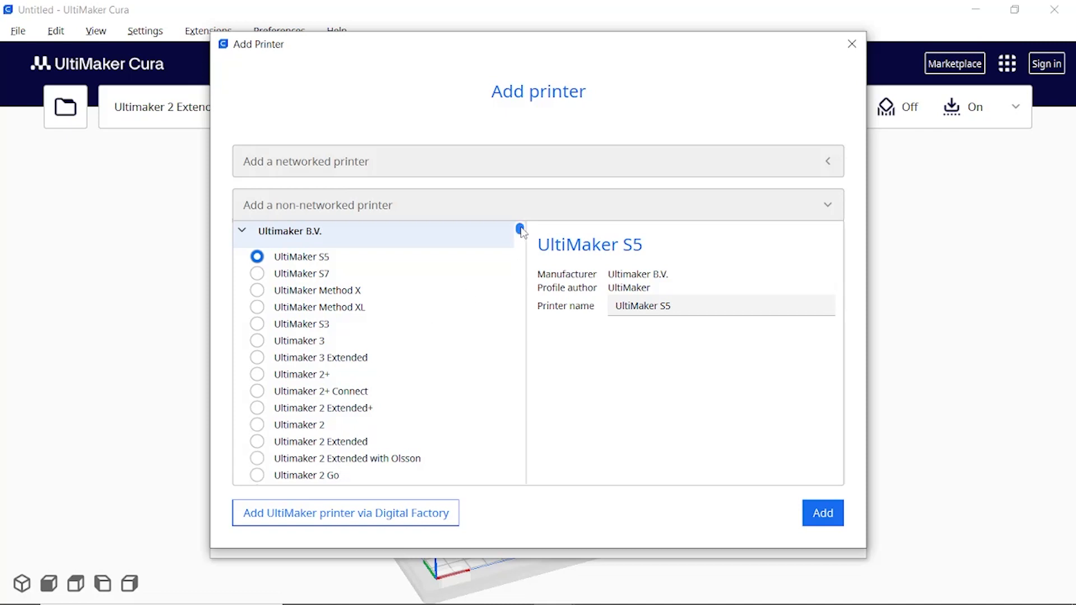
Step: Browse the non-networked printer manufacturers and look at the models offered under ENTINA, Eryone, FablabBcn and Fabtotum
{"action": "left_click_drag", "start_coordinate": [522, 232], "coordinate": [519, 297]}
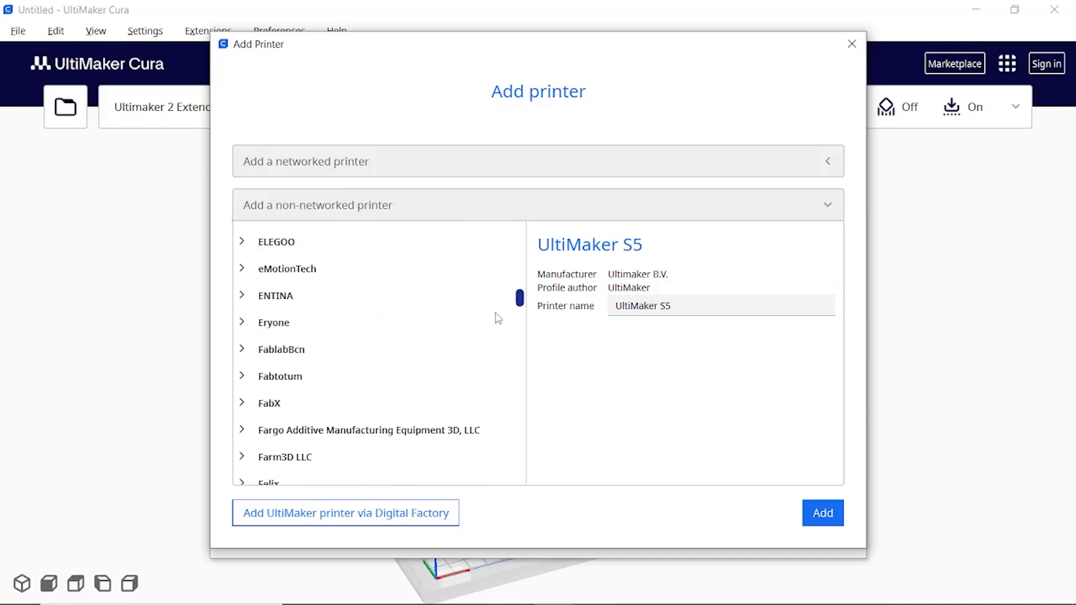
{"action": "left_click", "coordinate": [244, 297]}
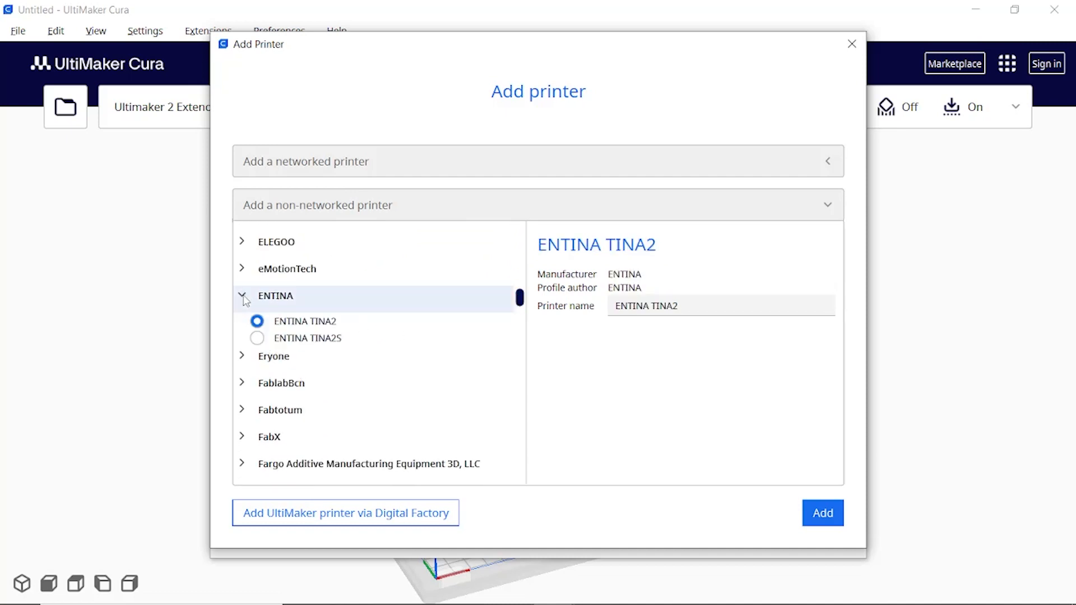
{"action": "left_click", "coordinate": [242, 363]}
{"action": "scroll", "coordinate": [242, 365], "scroll_direction": "down", "scroll_amount": 3}
{"action": "left_click", "coordinate": [242, 373]}
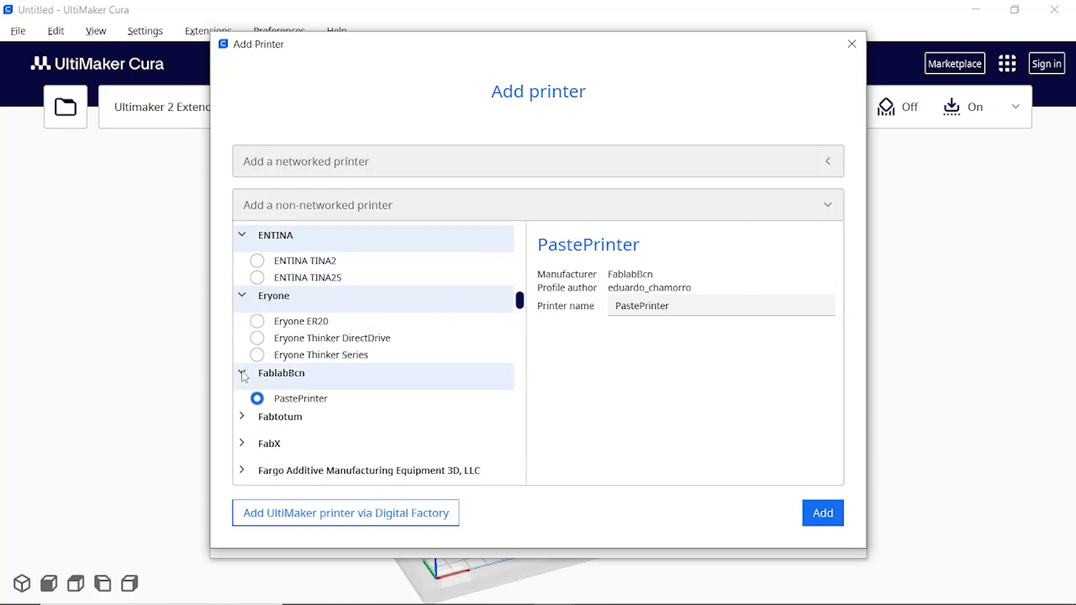
{"action": "left_click", "coordinate": [243, 417]}
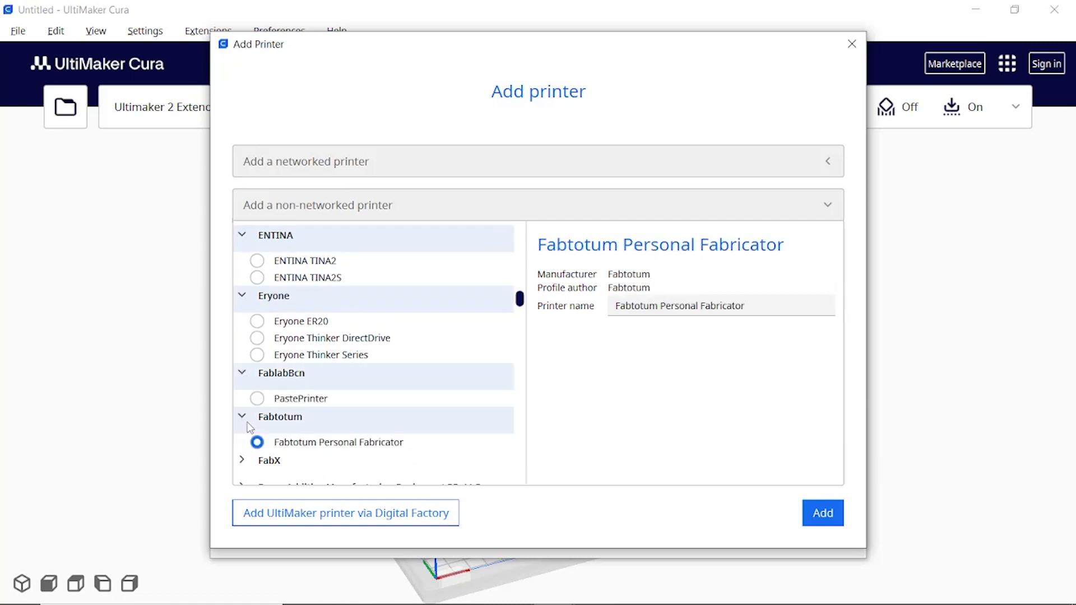
Step: Choose the Cremaker S V1 from JOYPLACE CO., LTD. and add it as a non-networked printer
{"action": "scroll", "coordinate": [250, 428], "scroll_direction": "down", "scroll_amount": 5}
{"action": "scroll", "coordinate": [250, 428], "scroll_direction": "down", "scroll_amount": 15}
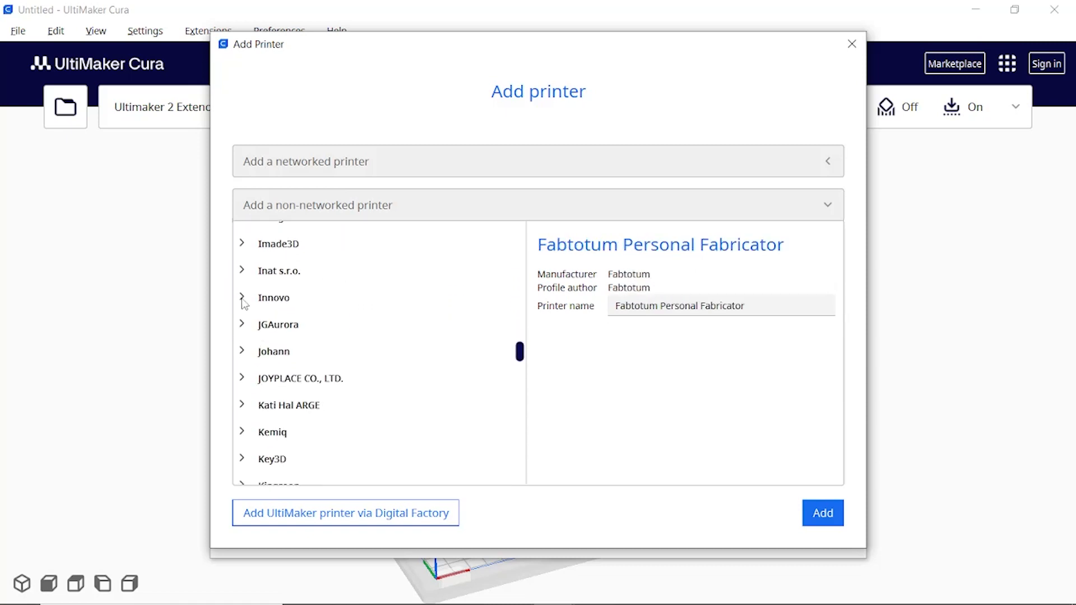
{"action": "left_click", "coordinate": [242, 300]}
{"action": "left_click", "coordinate": [244, 396]}
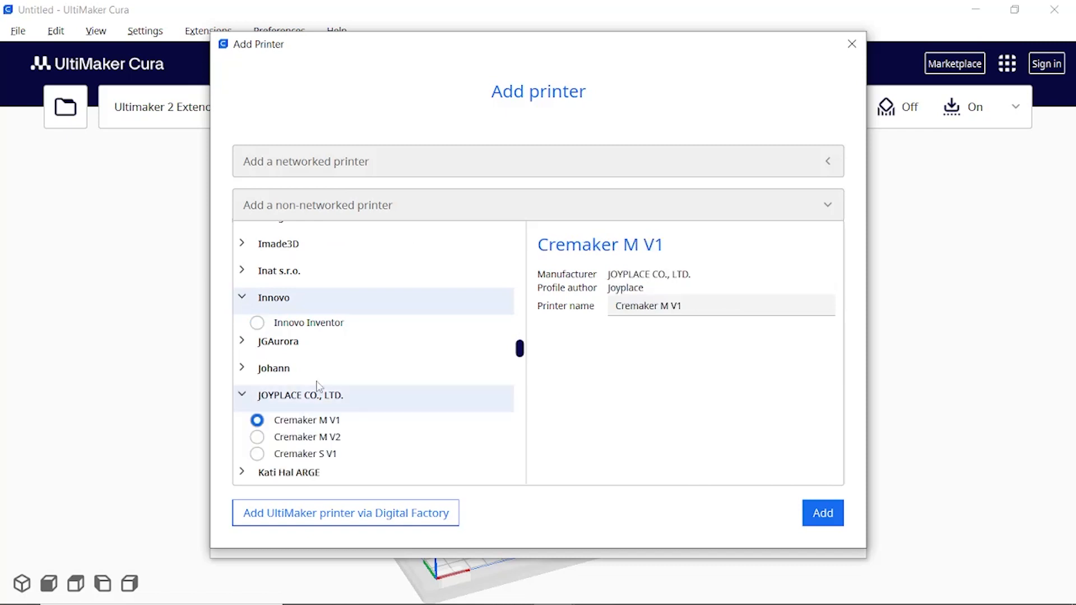
{"action": "scroll", "coordinate": [318, 385], "scroll_direction": "down", "scroll_amount": 7}
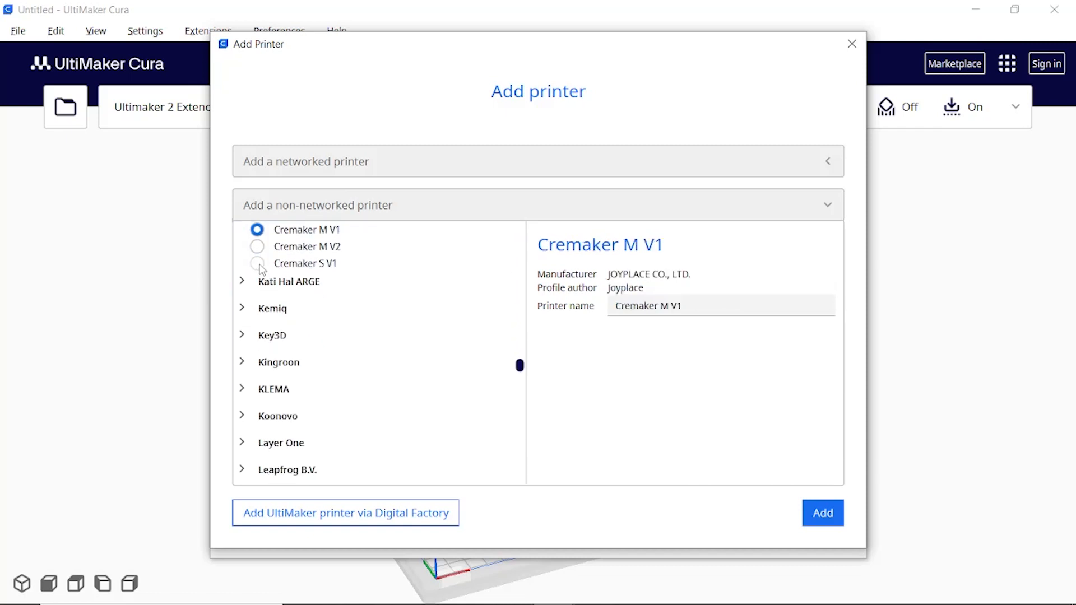
{"action": "left_click", "coordinate": [258, 264]}
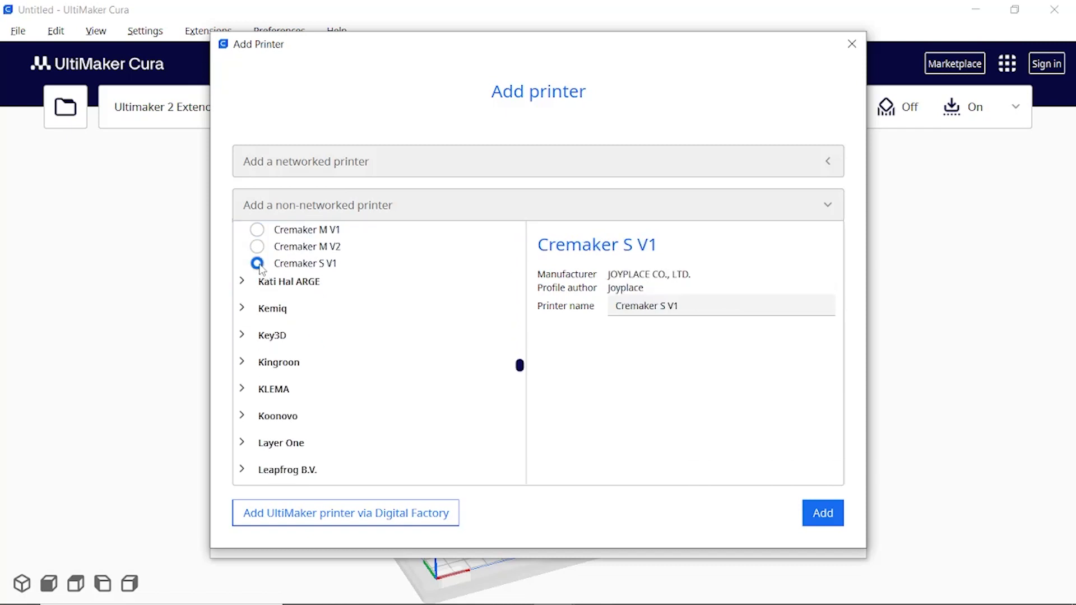
{"action": "left_click", "coordinate": [822, 513]}
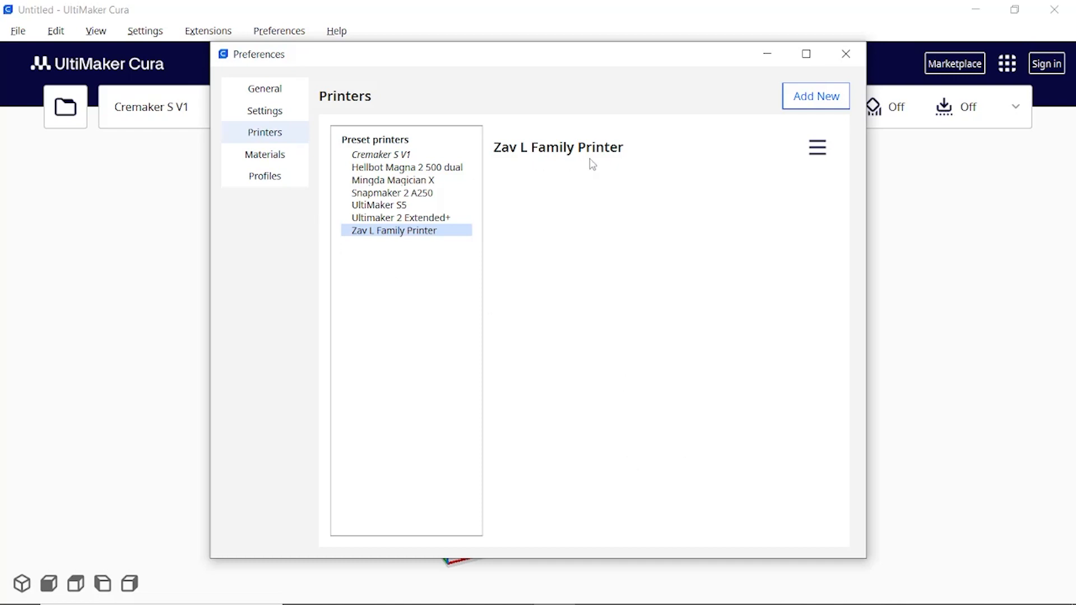
Step: Remove the Zav L Family Printer from the preset printers and confirm its removal
{"action": "left_click", "coordinate": [815, 150]}
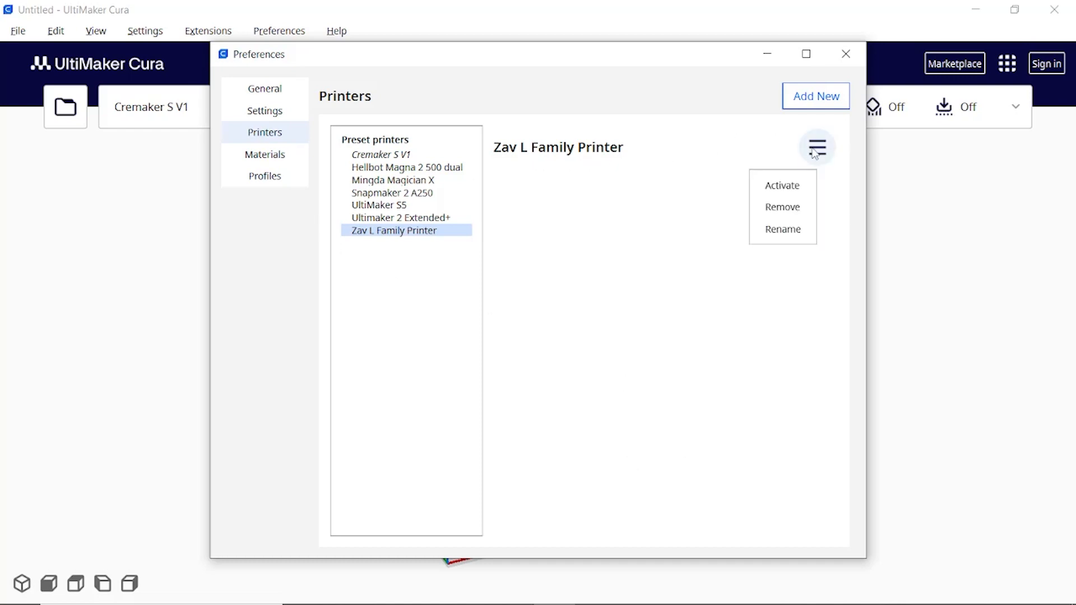
{"action": "left_click", "coordinate": [792, 211]}
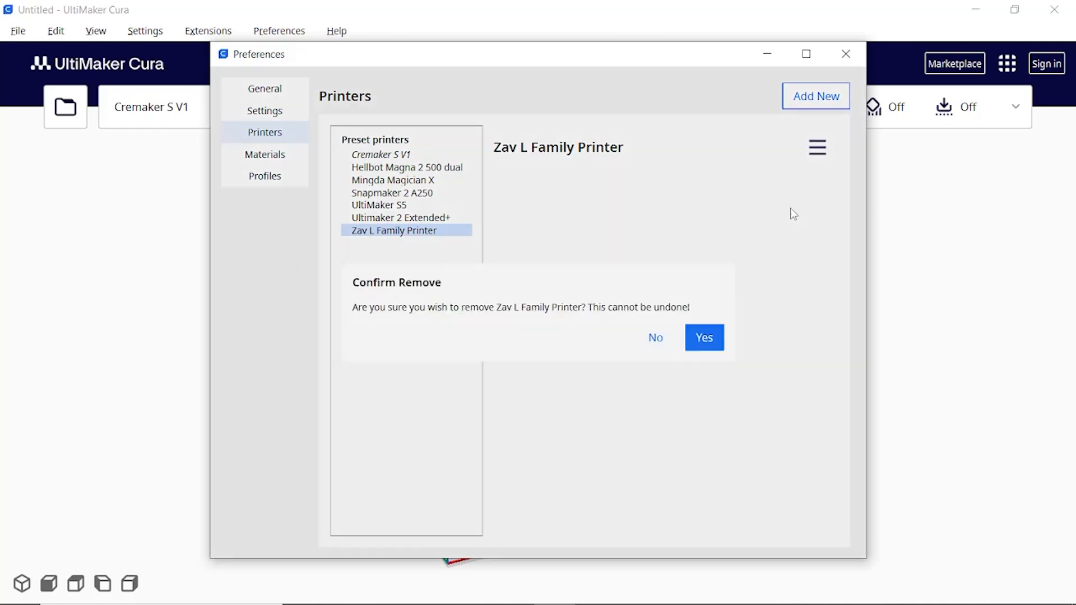
{"action": "left_click", "coordinate": [706, 339]}
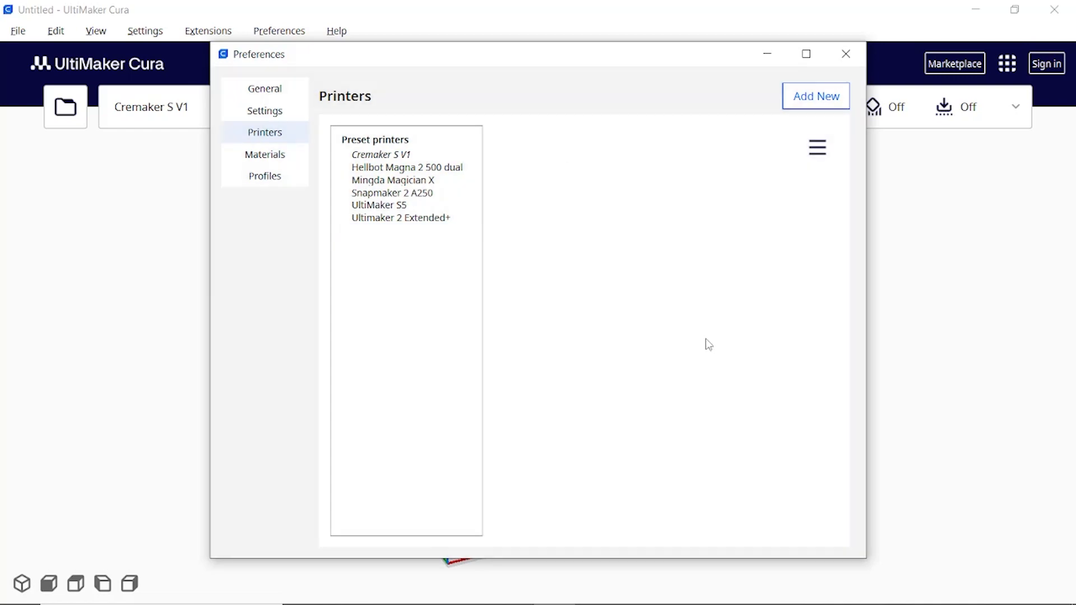
Step: Open the materials preferences and examine the Generic PLA information, including its properties and description, and its print settings
{"action": "left_click", "coordinate": [264, 159]}
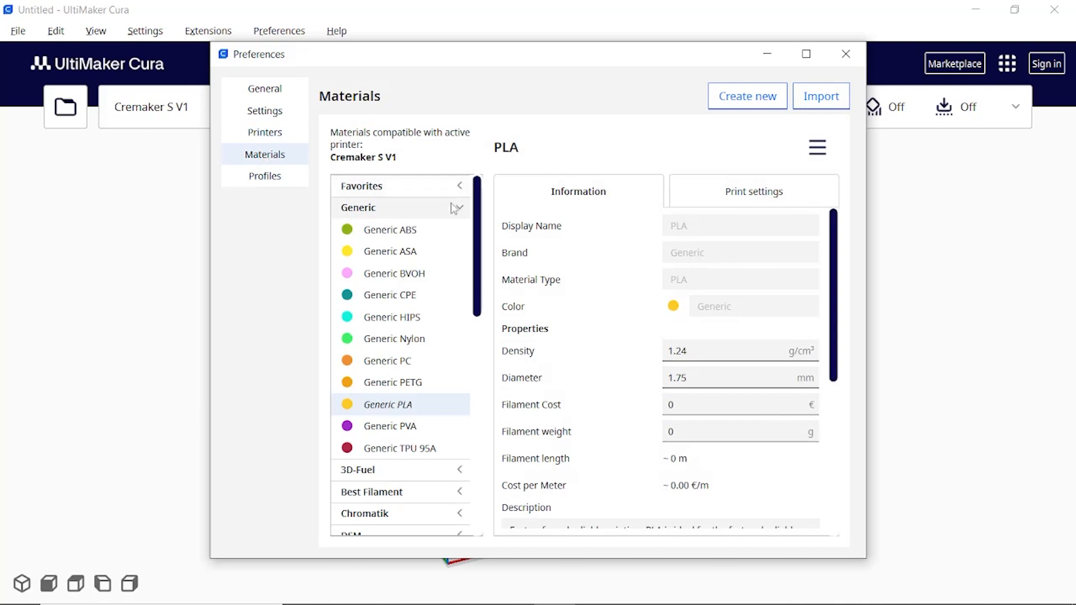
{"action": "left_click_drag", "start_coordinate": [477, 204], "coordinate": [465, 180]}
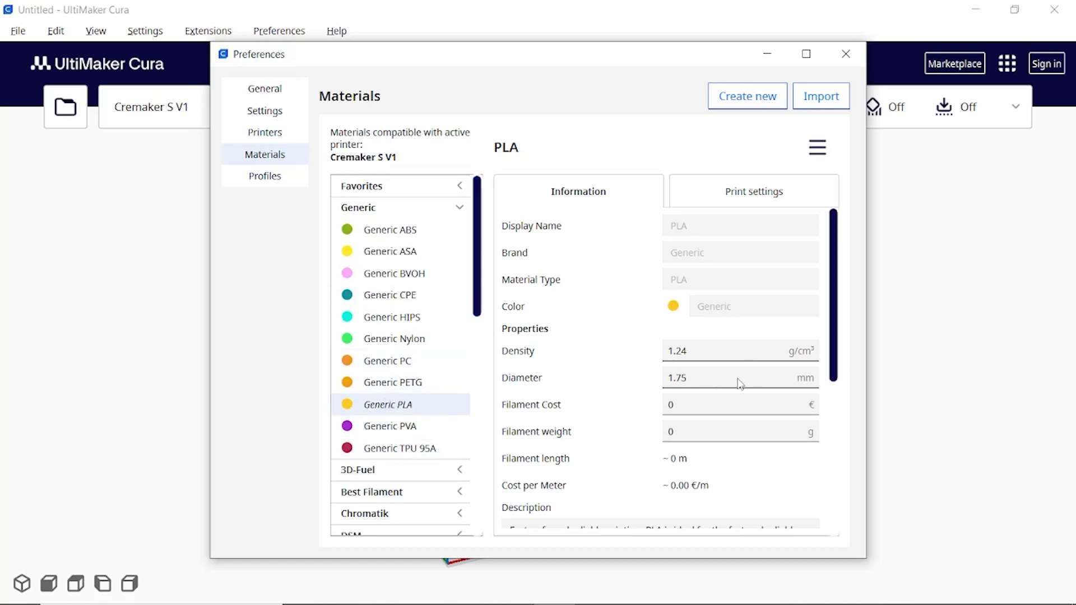
{"action": "scroll", "coordinate": [743, 382], "scroll_direction": "down", "scroll_amount": 2}
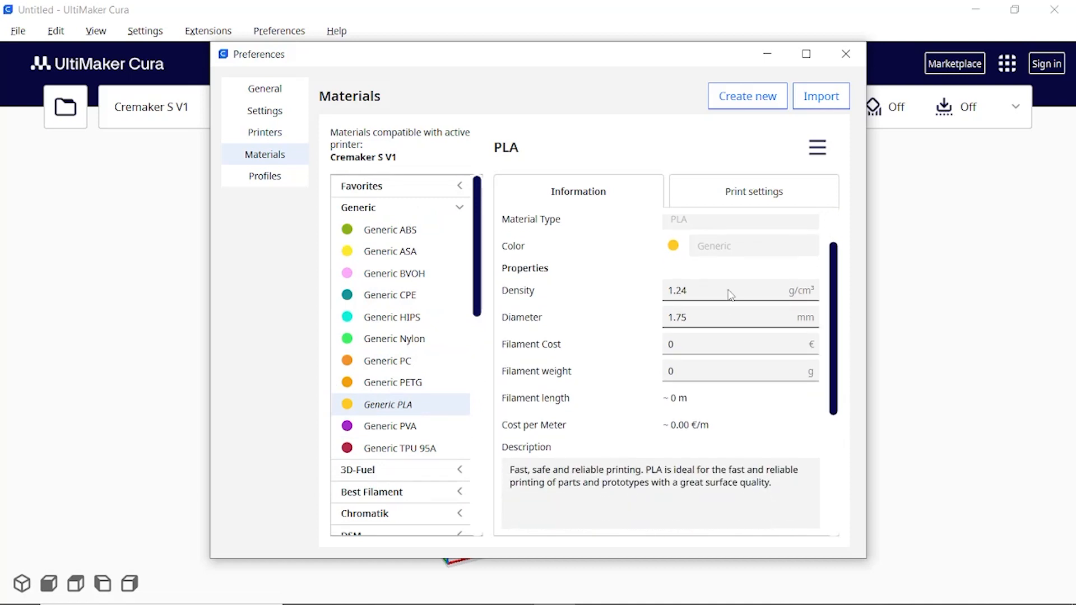
{"action": "left_click", "coordinate": [752, 193]}
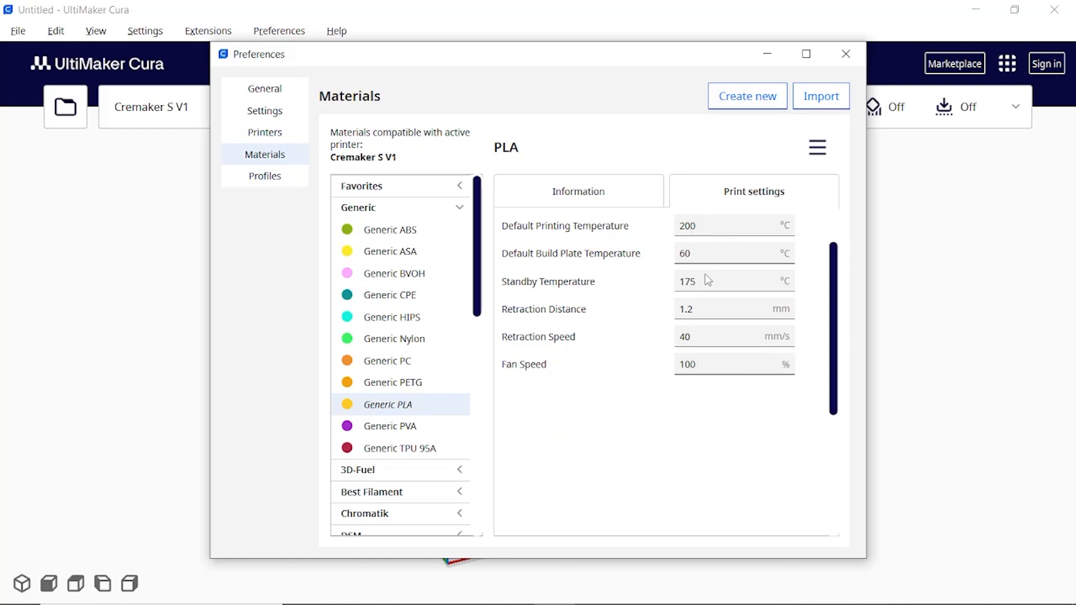
Step: Compare the print settings of the generic ASA, ABS, TPU 95A and PLA materials
{"action": "left_click", "coordinate": [385, 304]}
{"action": "left_click", "coordinate": [402, 253]}
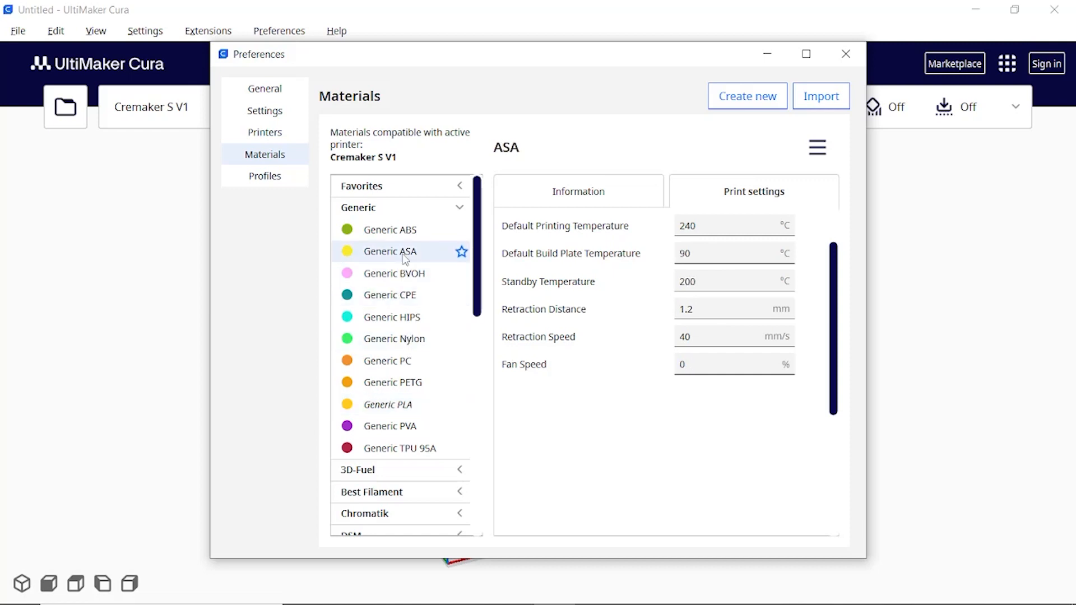
{"action": "left_click", "coordinate": [408, 234]}
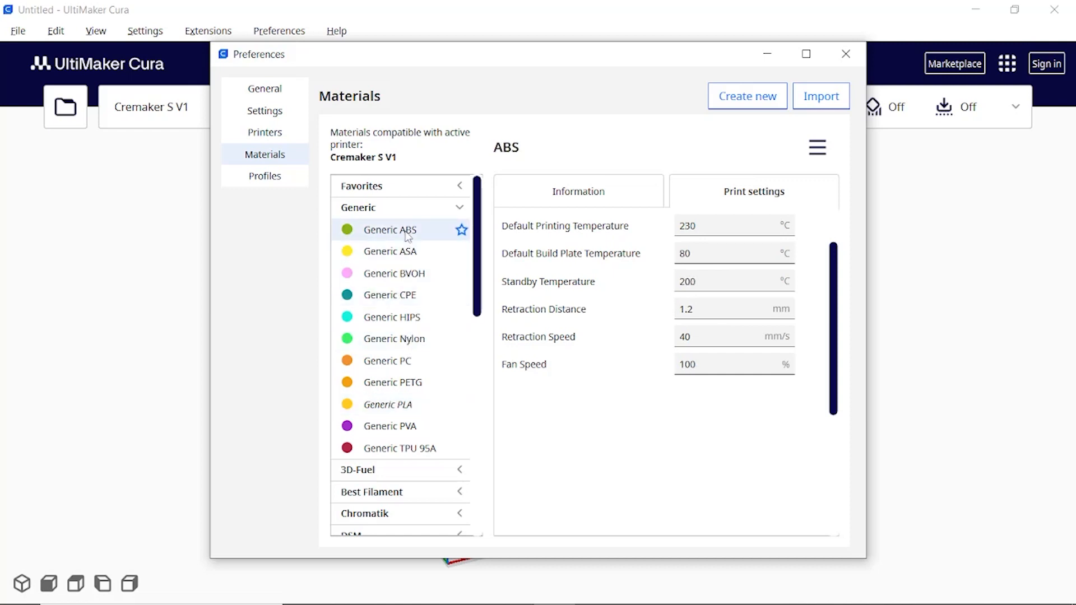
{"action": "left_click", "coordinate": [393, 446]}
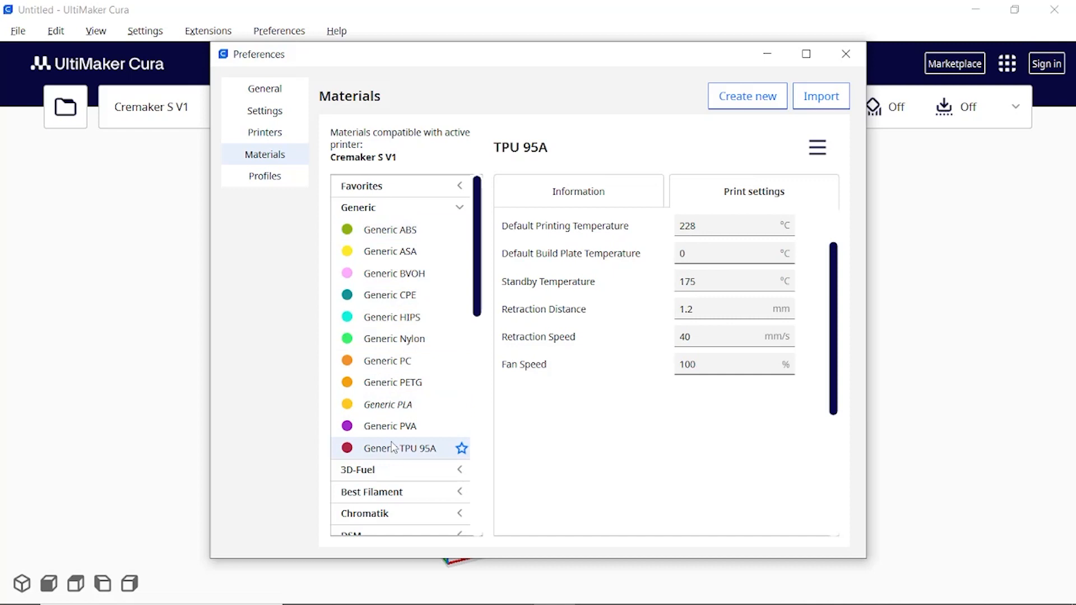
{"action": "left_click", "coordinate": [400, 409]}
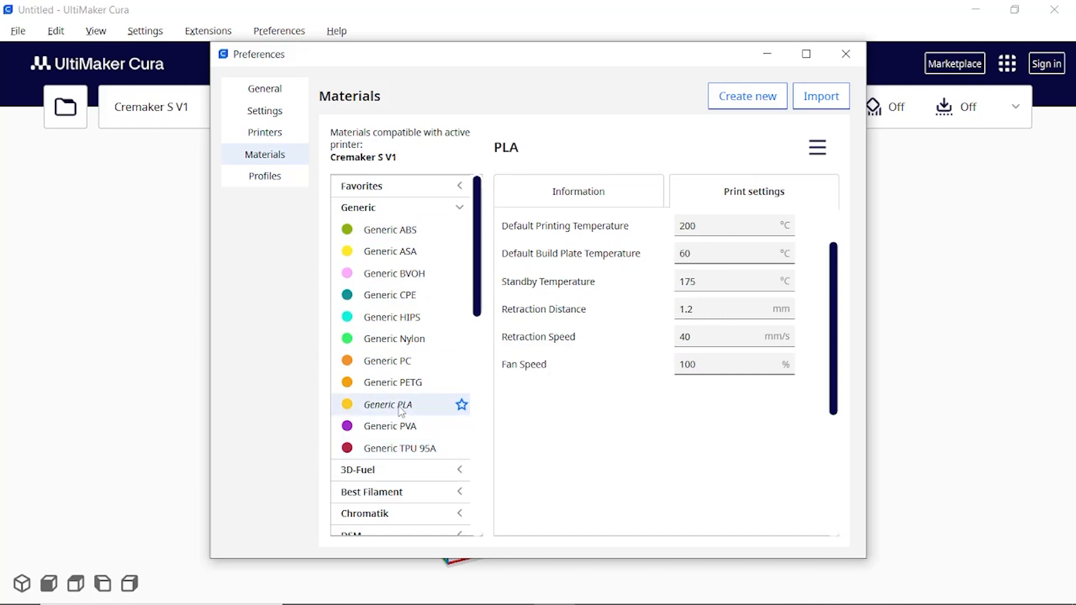
Step: Make the Ultimaker 2 Extended+ the active printer, check its compatible materials, and close the preferences
{"action": "left_click", "coordinate": [179, 110]}
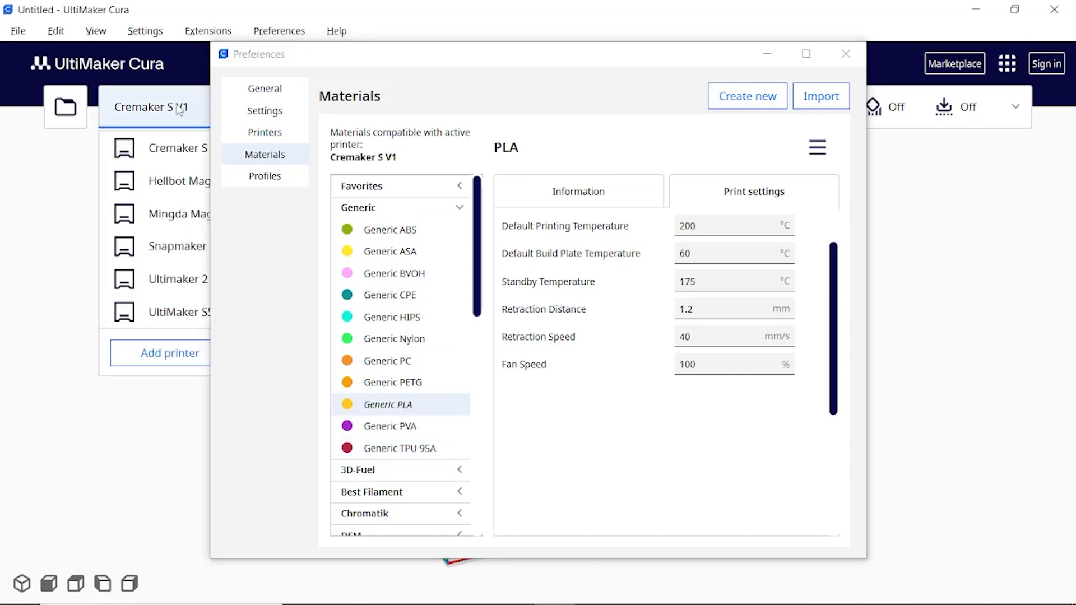
{"action": "left_click", "coordinate": [167, 280]}
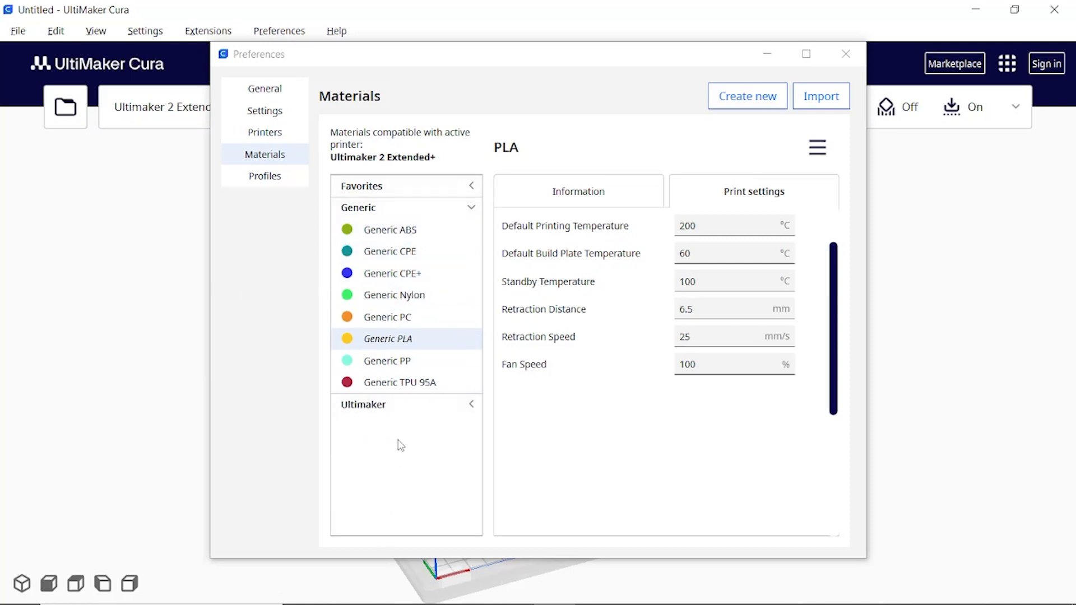
{"action": "left_click", "coordinate": [846, 55]}
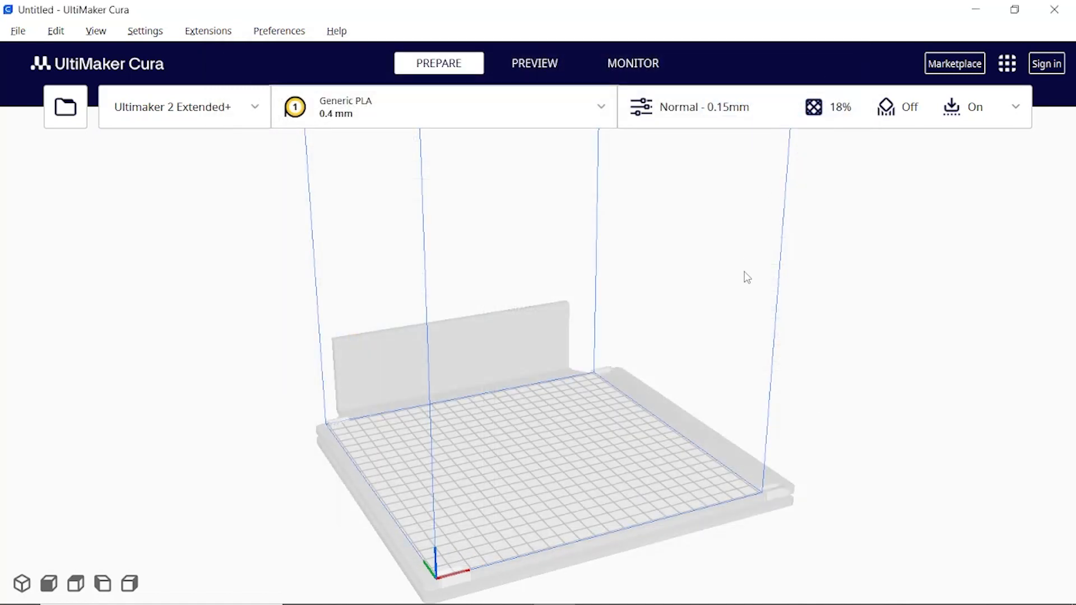
Step: Review the available help commands and the shortcuts to UltiMaker's online resources, such as support and bug reporting
{"action": "left_click", "coordinate": [335, 32]}
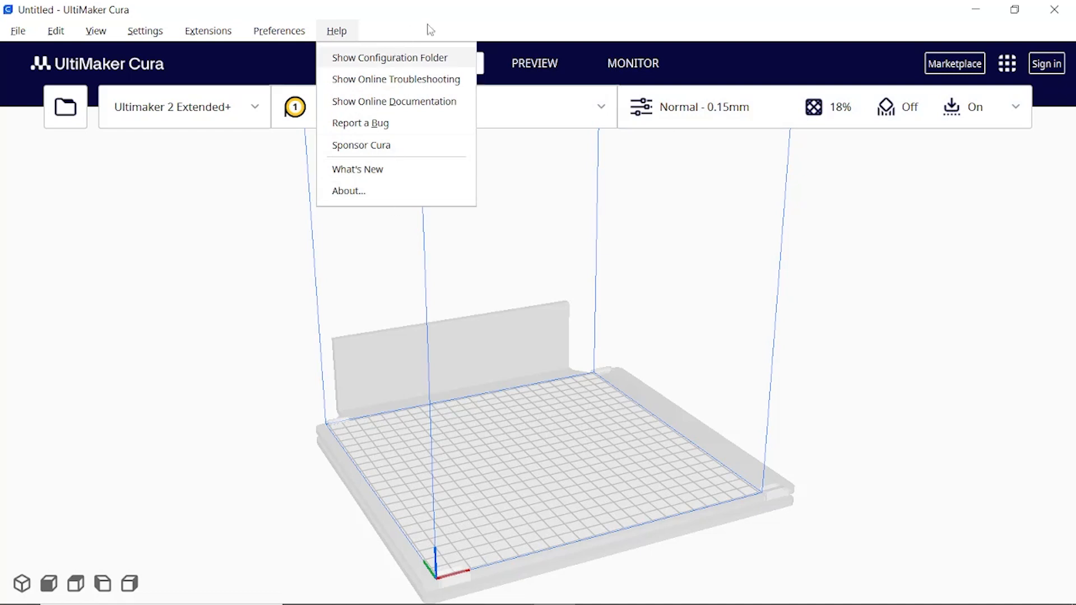
{"action": "left_click", "coordinate": [545, 22]}
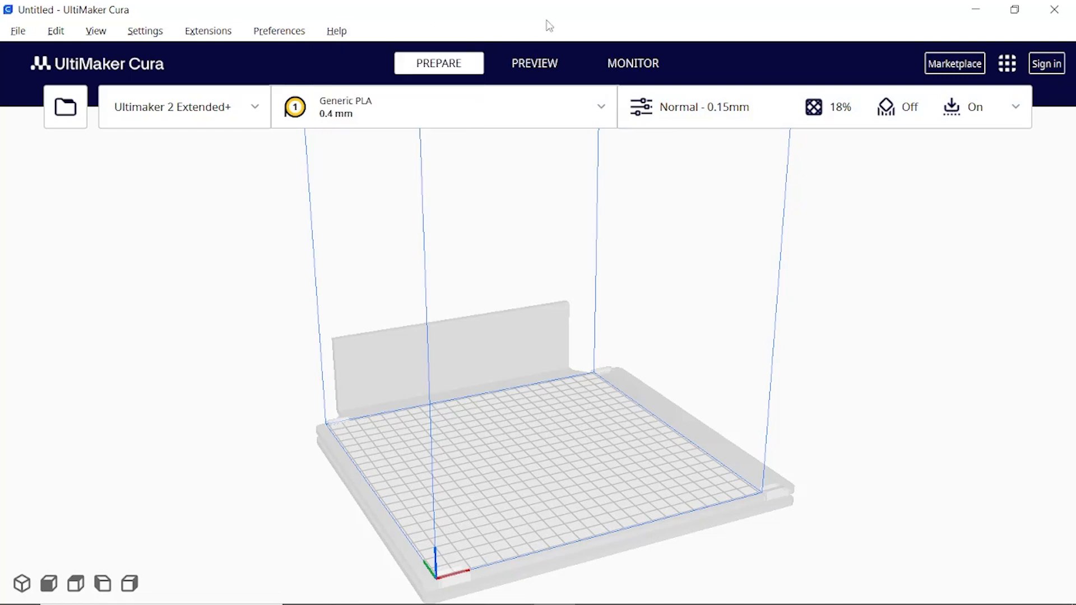
{"action": "left_click", "coordinate": [1007, 66]}
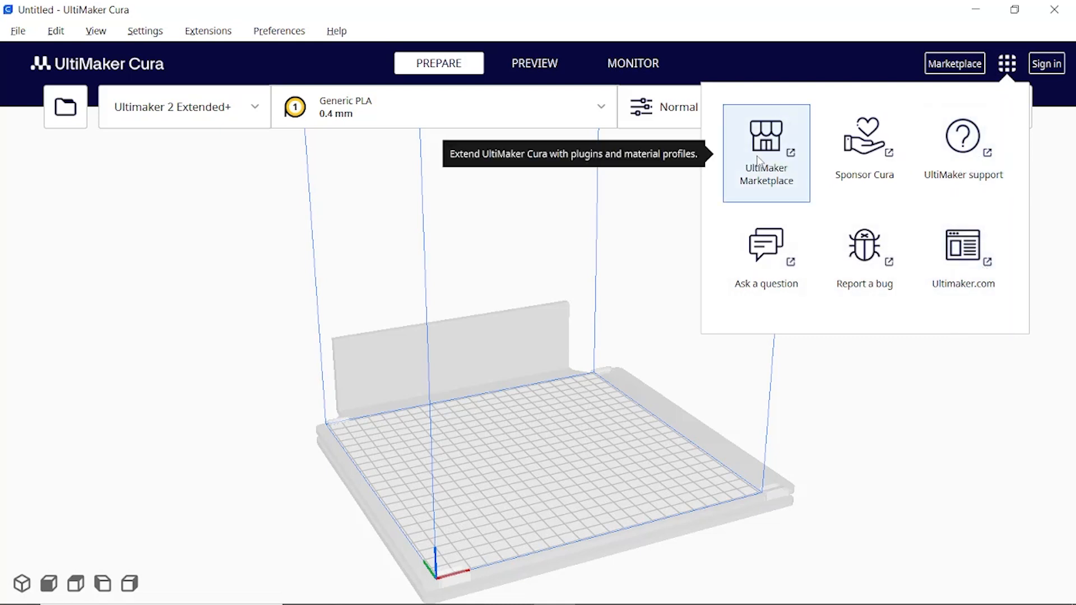
{"action": "left_click", "coordinate": [808, 73]}
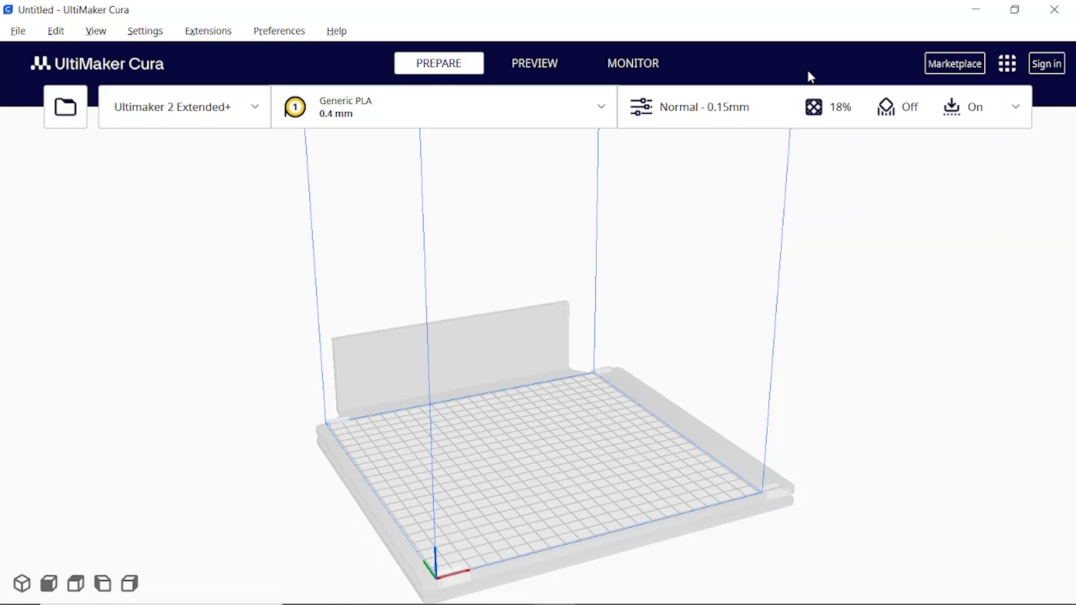
Step: Look at the plugin Marketplace window, close it, and view the sign-in options for the UltiMaker platform
{"action": "left_click", "coordinate": [954, 64]}
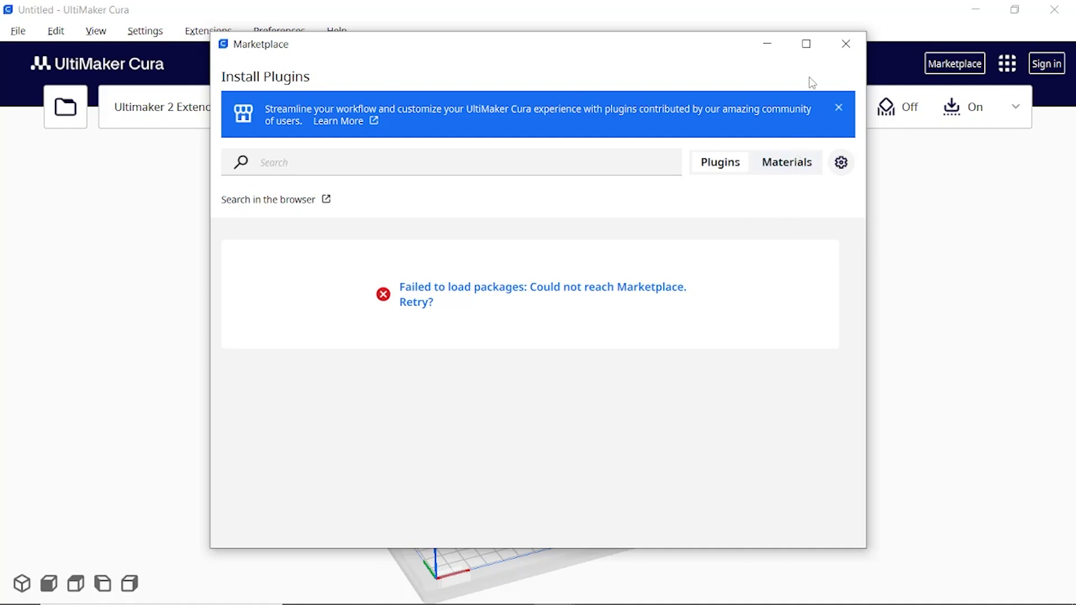
{"action": "left_click", "coordinate": [840, 43]}
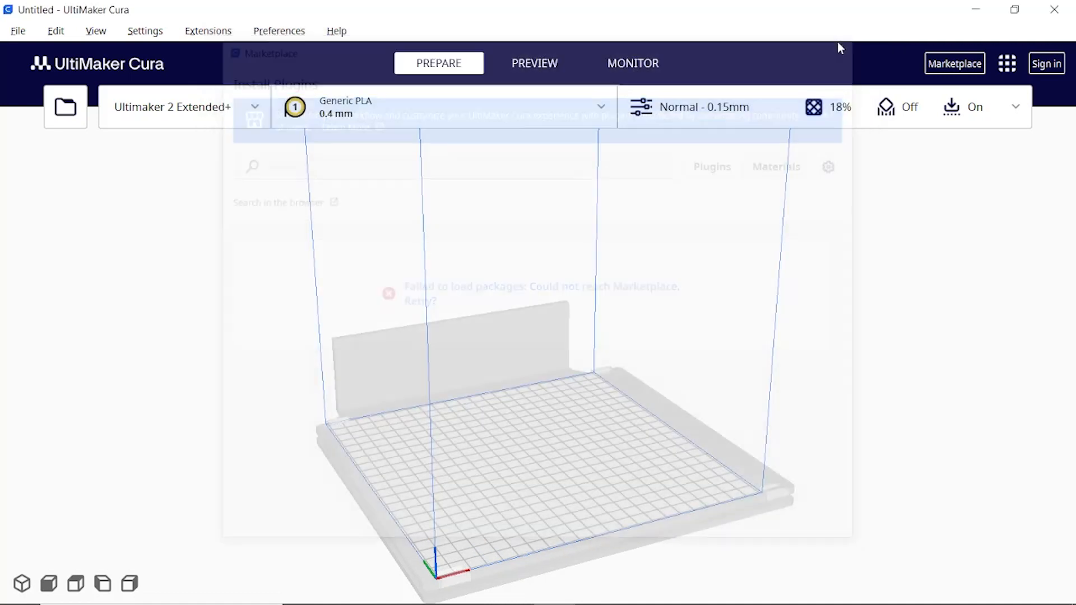
{"action": "left_click", "coordinate": [1046, 65]}
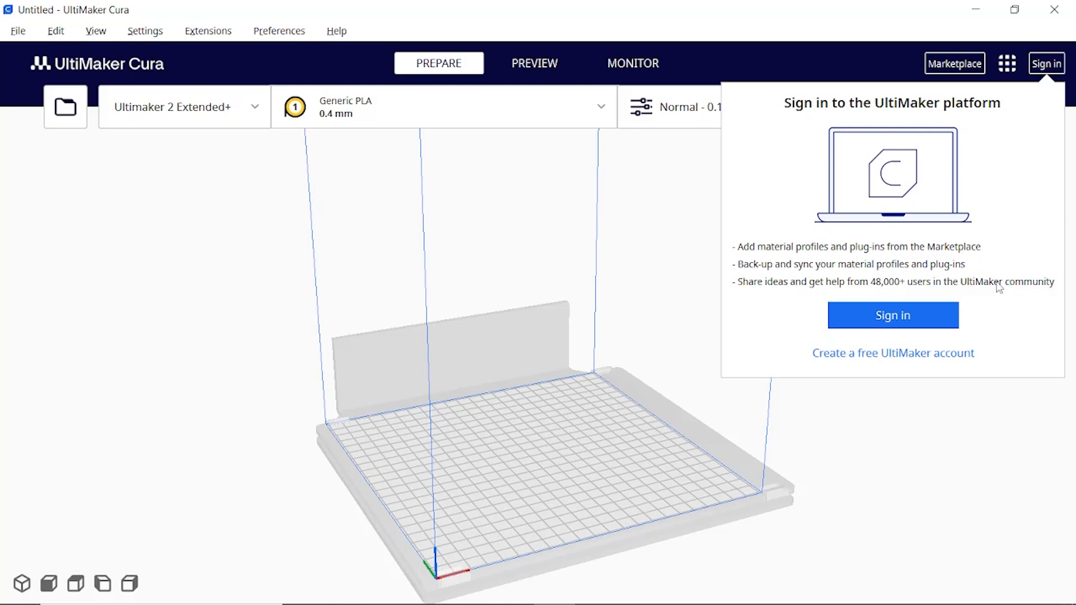
{"action": "left_click", "coordinate": [801, 50]}
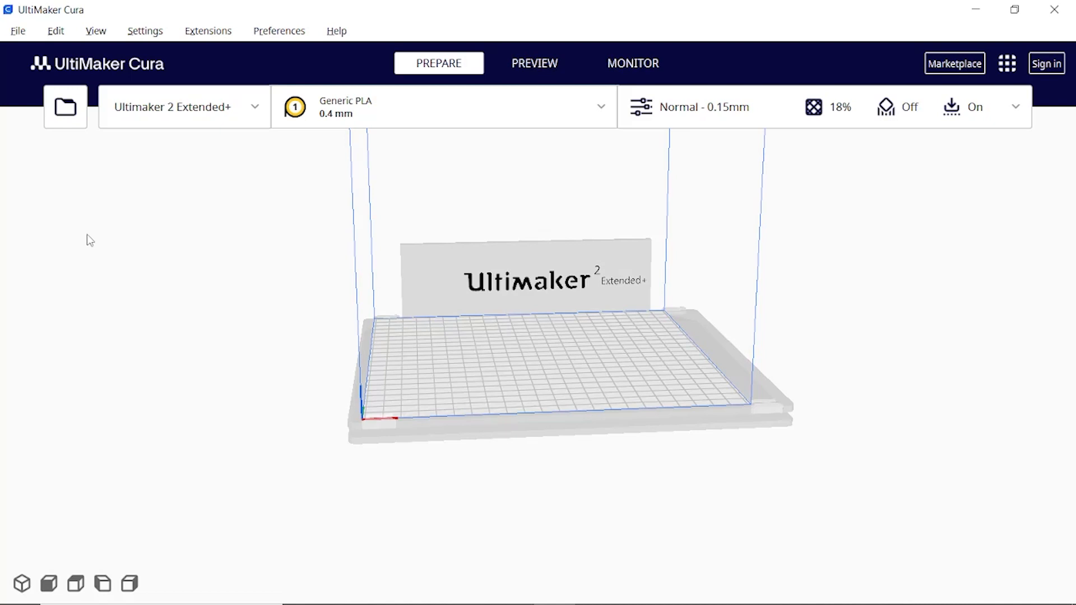
Step: Load the person STL model from the Desktop folder onto the build plate
{"action": "left_click", "coordinate": [65, 107]}
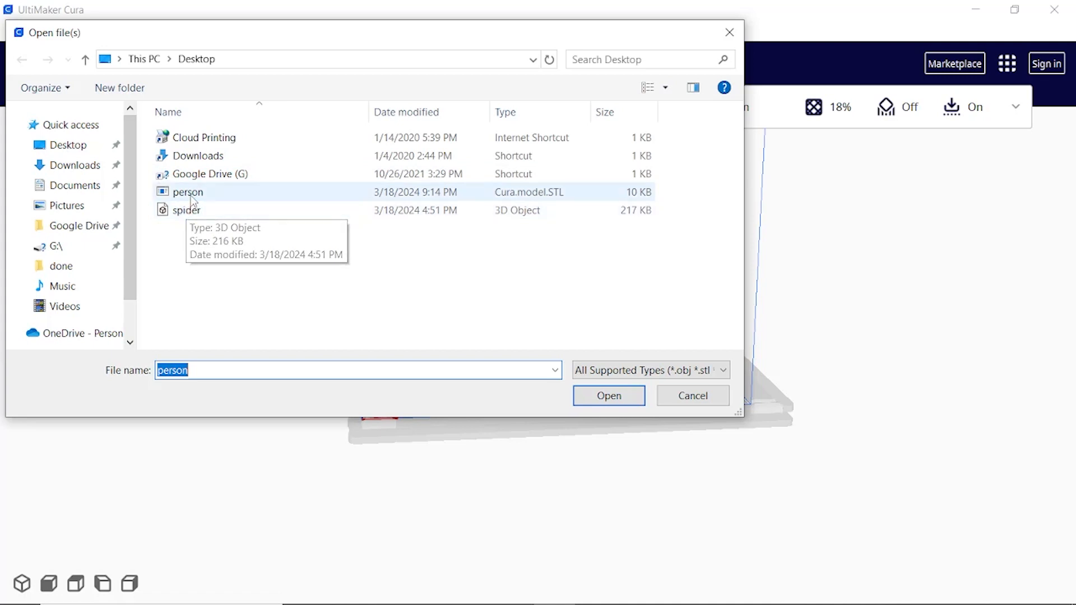
{"action": "left_click", "coordinate": [190, 193]}
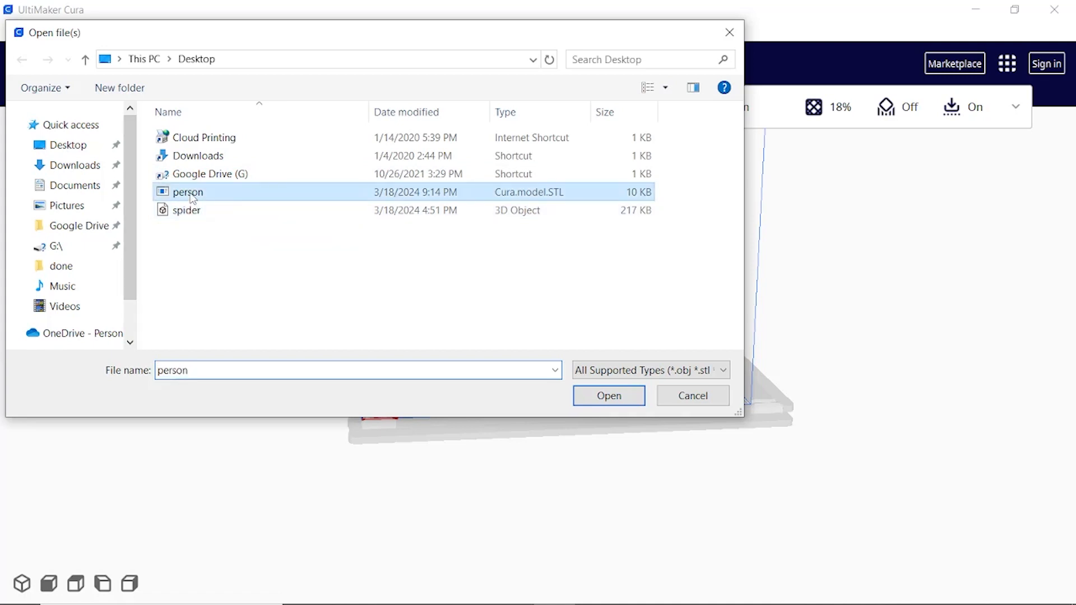
{"action": "left_click", "coordinate": [591, 398]}
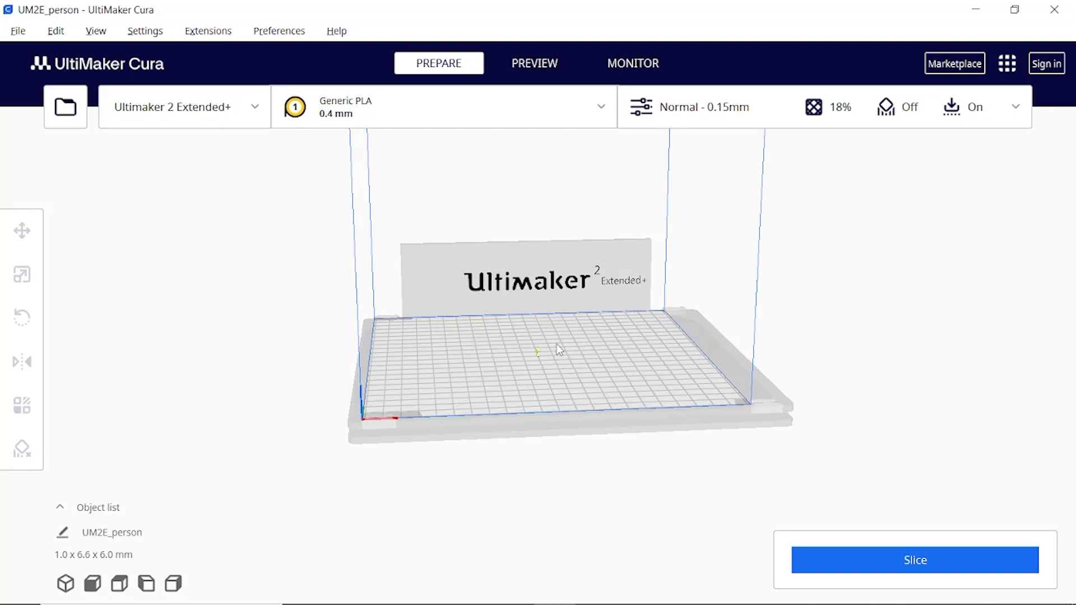
{"action": "scroll", "coordinate": [553, 351], "scroll_direction": "up", "scroll_amount": 5}
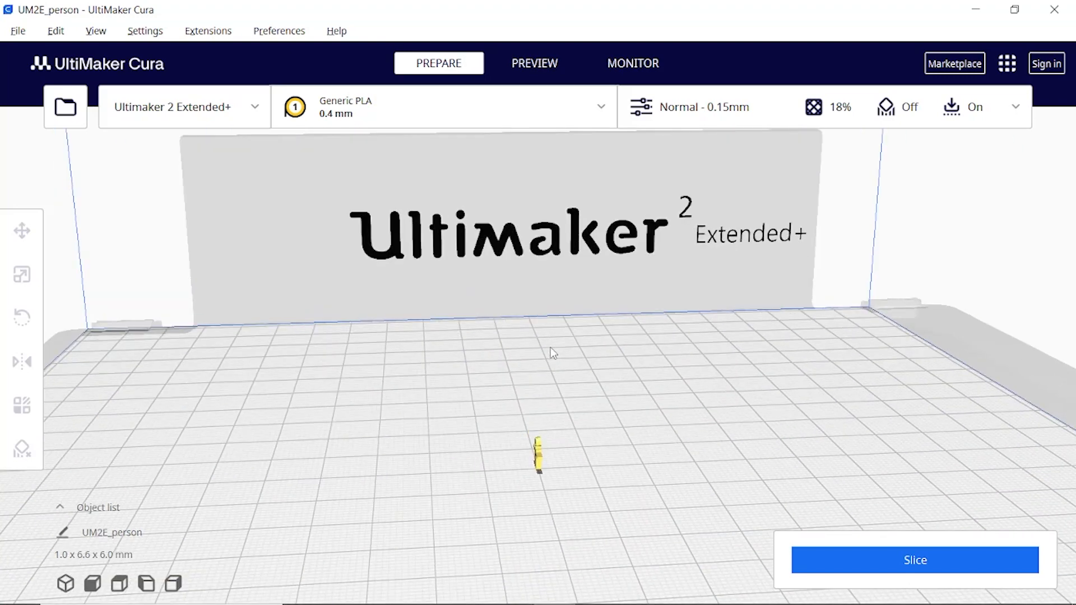
Step: Examine the person model on the build plate from several sides, both close up and from a distance
{"action": "scroll", "coordinate": [552, 352], "scroll_direction": "down", "scroll_amount": 3}
{"action": "scroll", "coordinate": [552, 353], "scroll_direction": "up", "scroll_amount": 3}
{"action": "scroll", "coordinate": [550, 349], "scroll_direction": "up", "scroll_amount": 3}
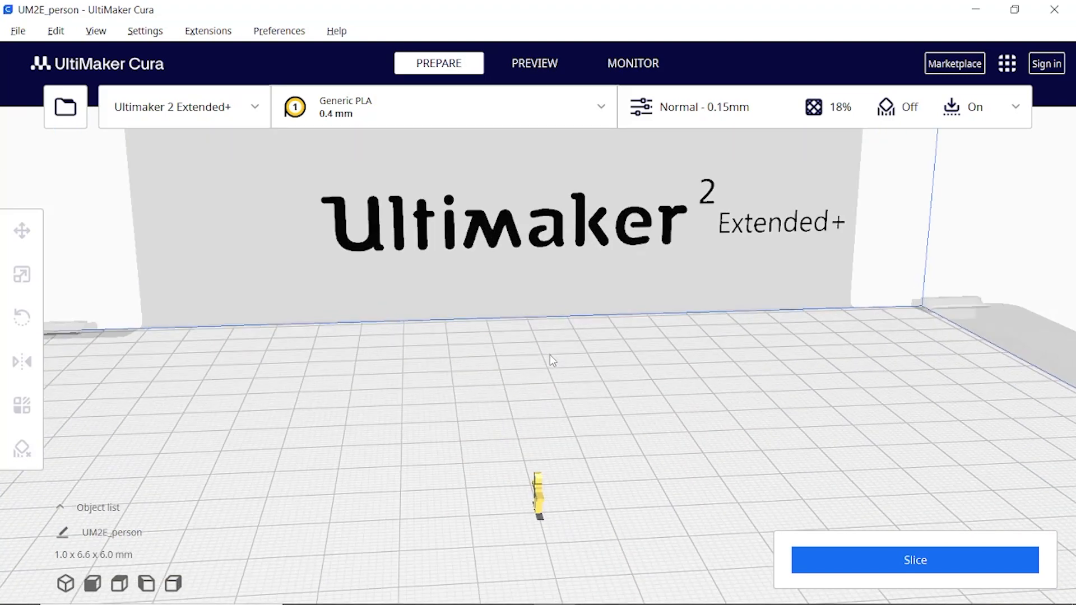
{"action": "right_click_drag", "start_coordinate": [372, 340], "coordinate": [86, 331]}
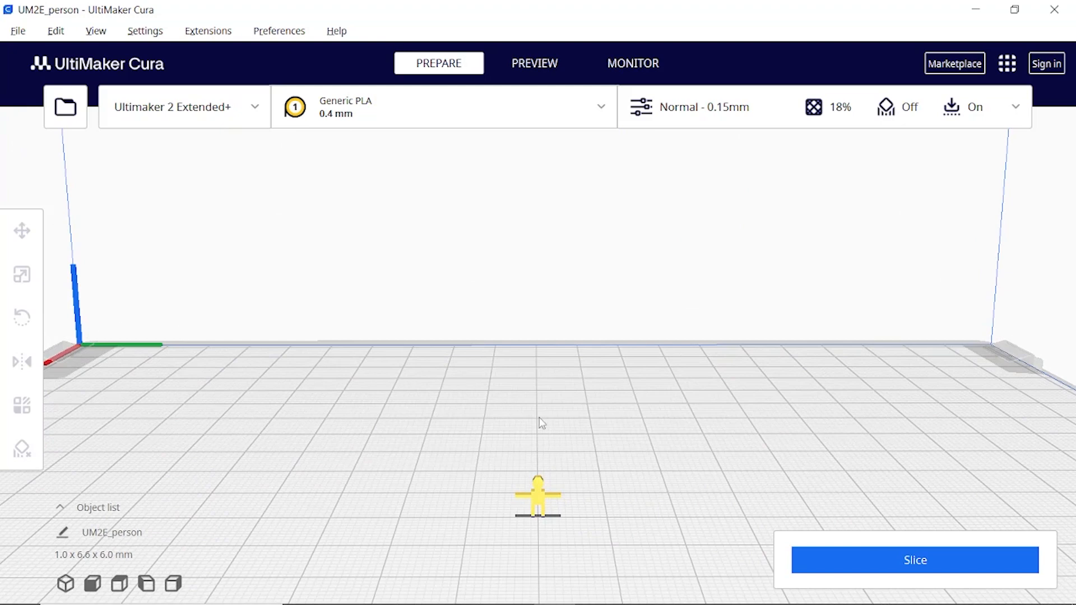
{"action": "right_click_drag", "start_coordinate": [538, 421], "coordinate": [541, 362]}
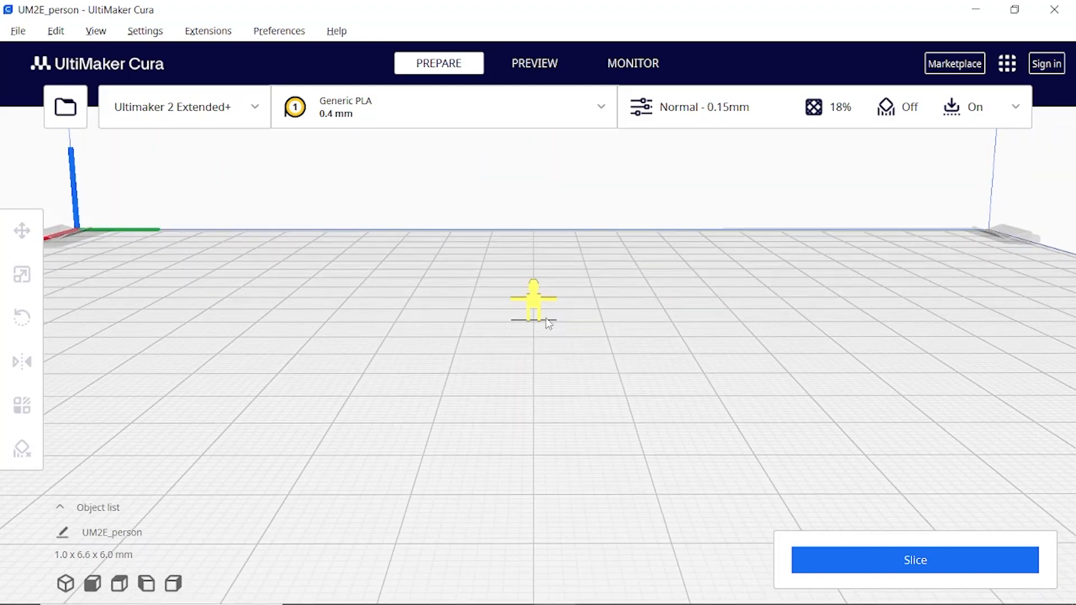
{"action": "scroll", "coordinate": [547, 320], "scroll_direction": "up", "scroll_amount": 8}
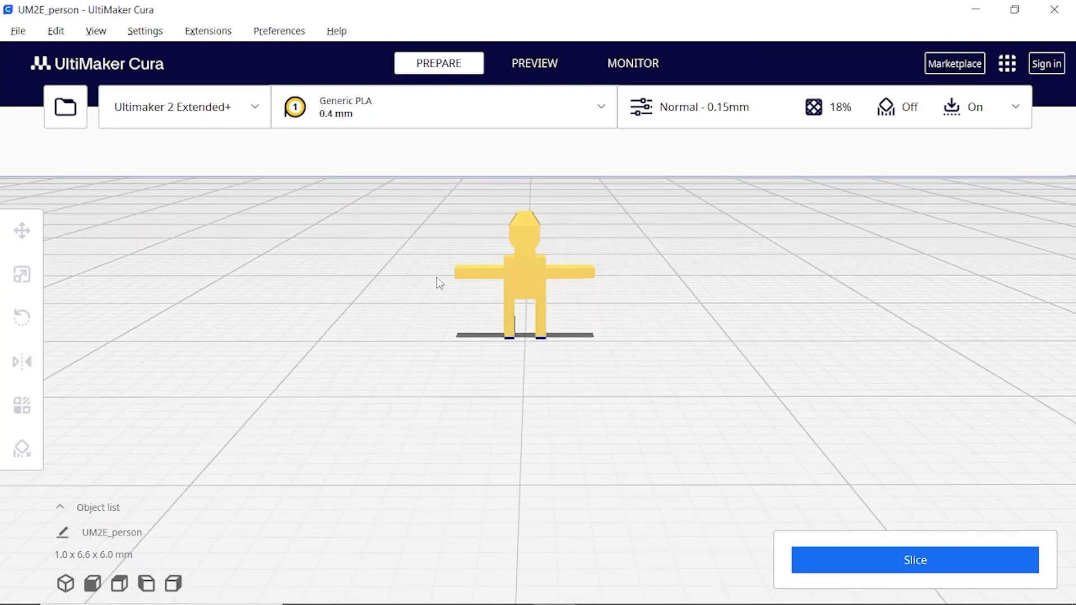
{"action": "right_click_drag", "start_coordinate": [435, 276], "coordinate": [989, 286]}
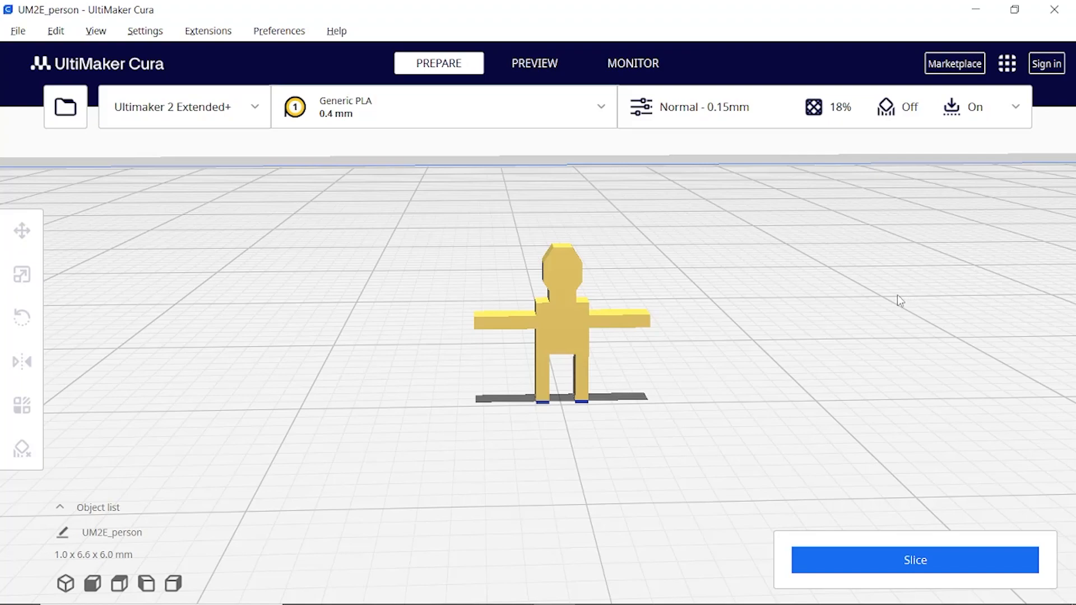
{"action": "mouse_move", "coordinate": [844, 309]}
{"action": "middle_mouse_down"}
{"action": "mouse_move", "coordinate": [617, 333]}
{"action": "mouse_move", "coordinate": [903, 265]}
{"action": "mouse_move", "coordinate": [938, 333]}
{"action": "mouse_move", "coordinate": [814, 305]}
{"action": "mouse_move", "coordinate": [844, 314]}
{"action": "middle_mouse_up"}
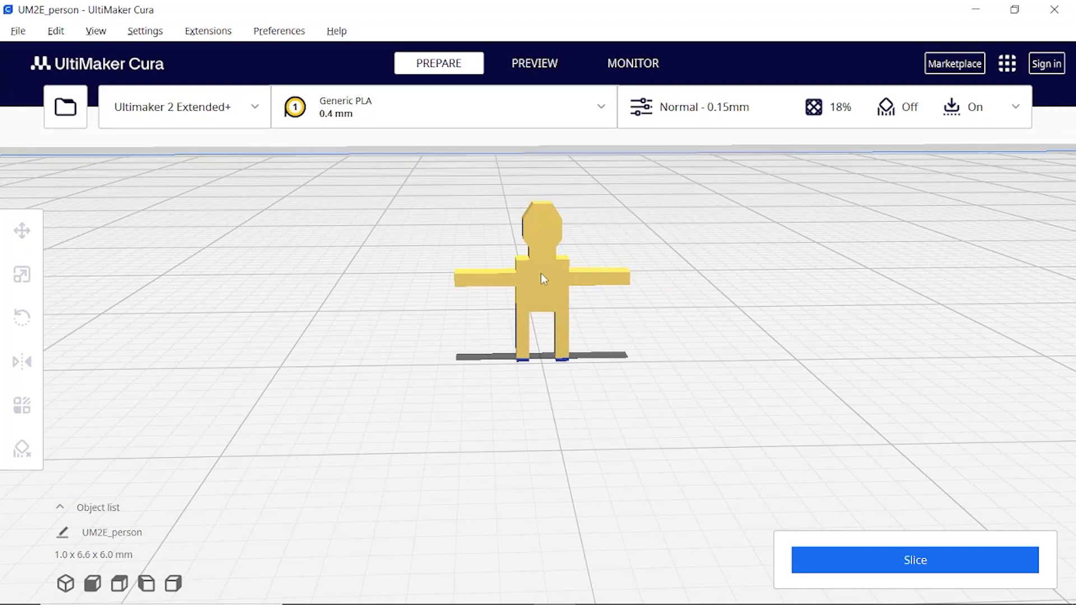
{"action": "scroll", "coordinate": [616, 308], "scroll_direction": "down", "scroll_amount": 10}
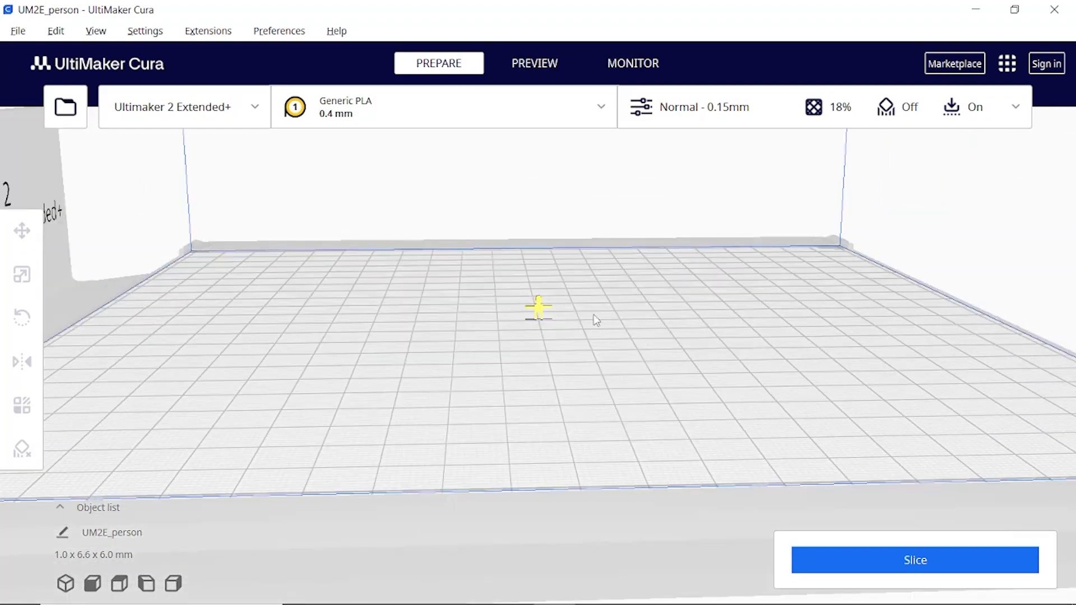
{"action": "right_click_drag", "start_coordinate": [595, 320], "coordinate": [373, 332]}
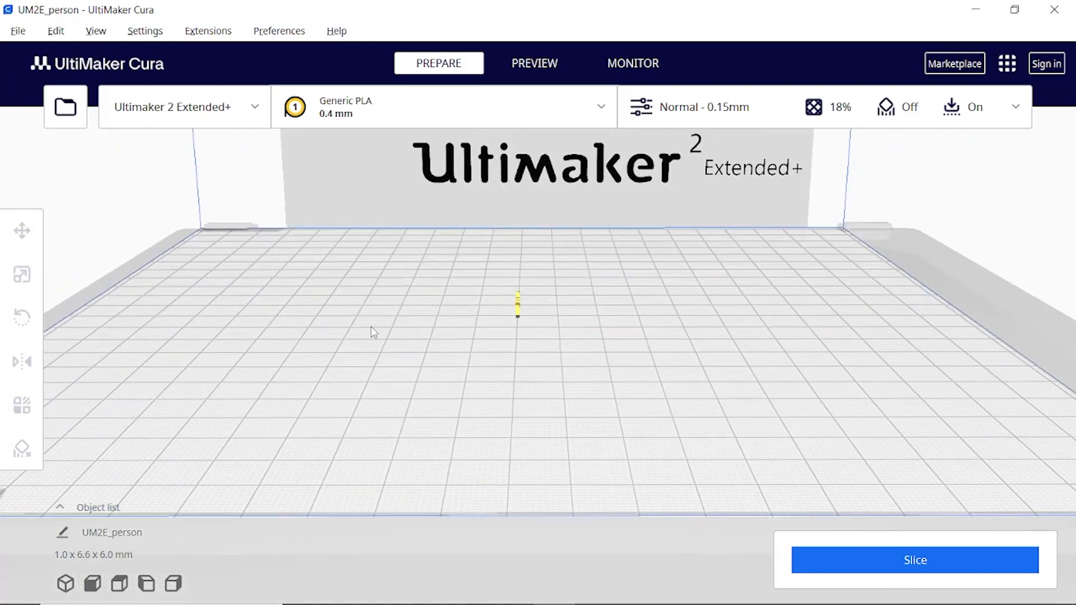
Step: Select the person model and move it along the X and Y axes to about X 1.6 mm, Y 39.1 mm
{"action": "left_click", "coordinate": [519, 307]}
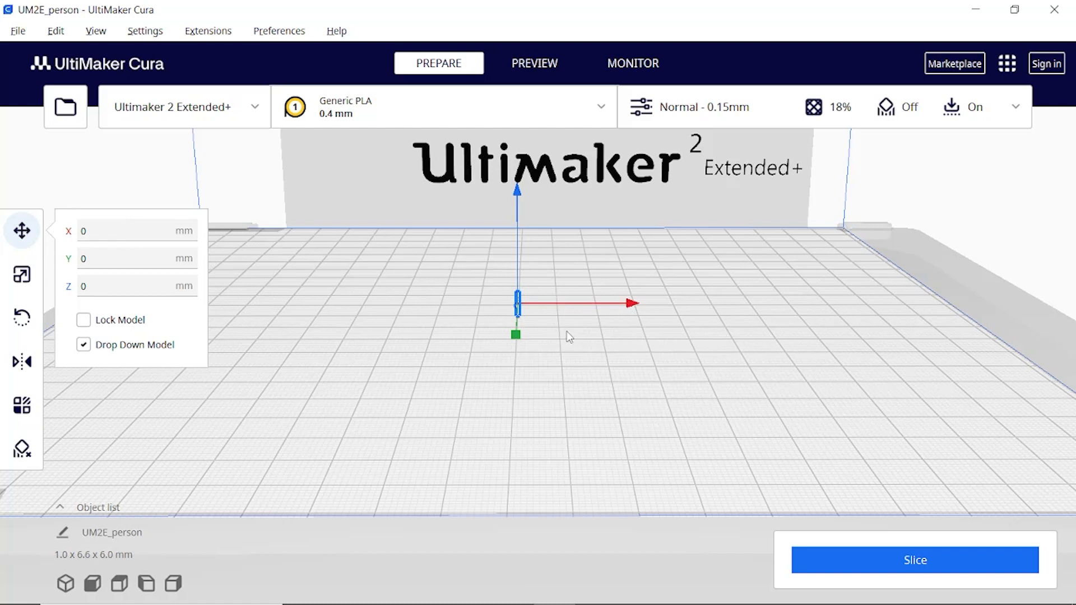
{"action": "right_click_drag", "start_coordinate": [568, 336], "coordinate": [543, 353]}
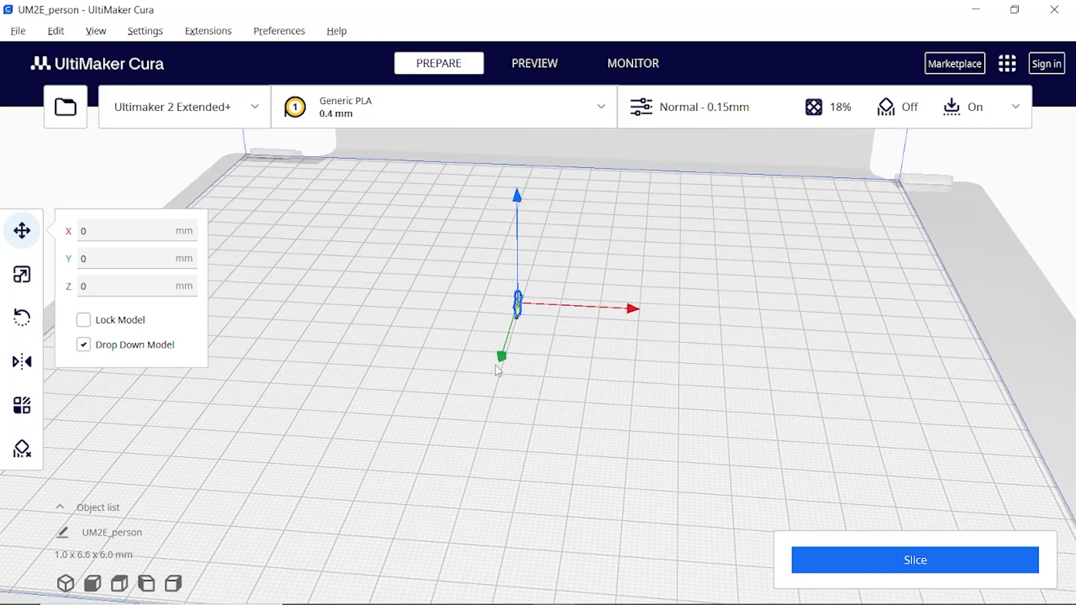
{"action": "left_click_drag", "start_coordinate": [502, 358], "coordinate": [494, 382]}
{"action": "left_click_drag", "start_coordinate": [632, 335], "coordinate": [499, 324]}
{"action": "left_click_drag", "start_coordinate": [354, 375], "coordinate": [317, 442]}
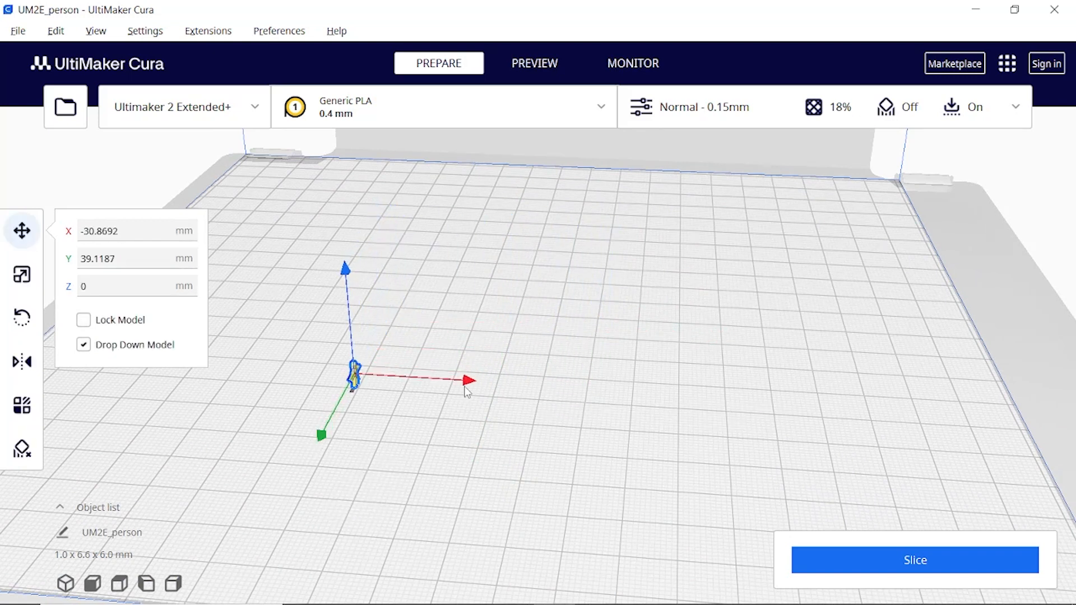
{"action": "left_click_drag", "start_coordinate": [470, 379], "coordinate": [599, 385]}
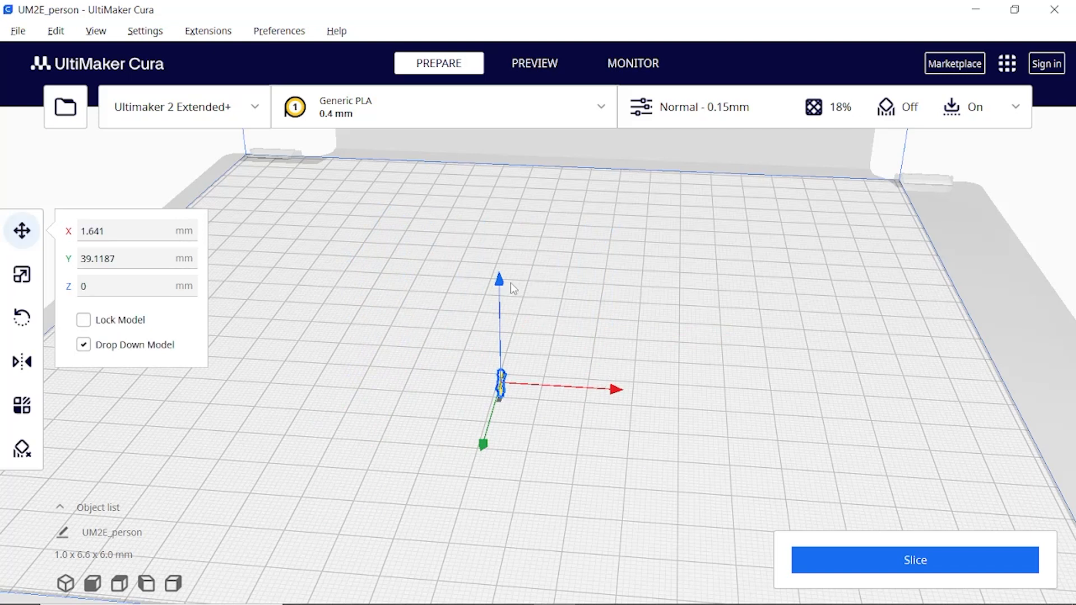
Step: Raise the model about 31.3 mm along Z with Drop Down Model off, and re-enable that option to bring it back to the plate
{"action": "left_click_drag", "start_coordinate": [500, 286], "coordinate": [485, 123]}
{"action": "left_click_drag", "start_coordinate": [501, 285], "coordinate": [497, 147]}
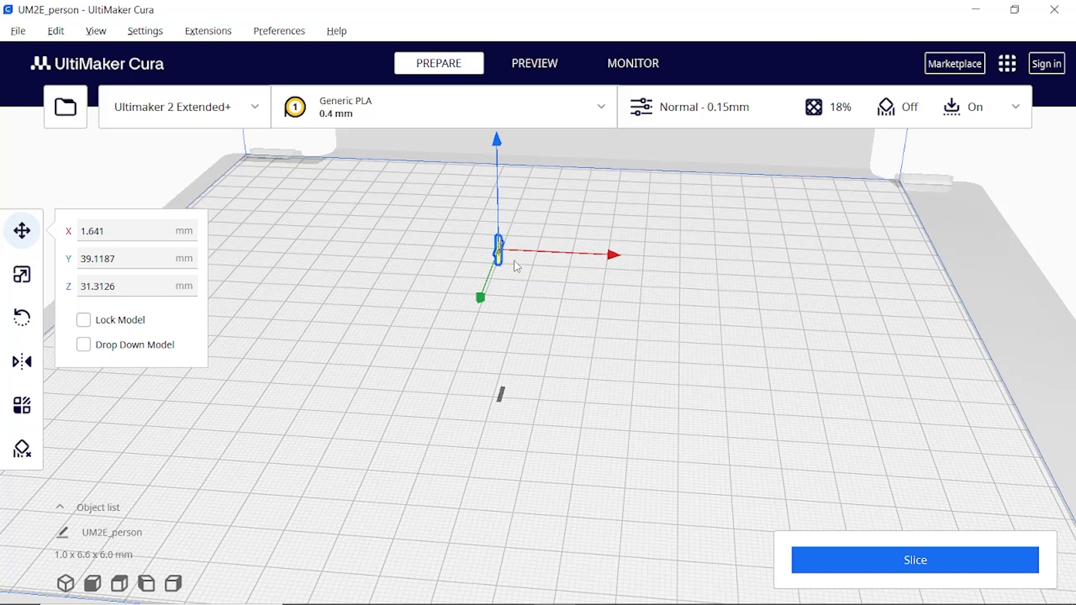
{"action": "left_click", "coordinate": [84, 346]}
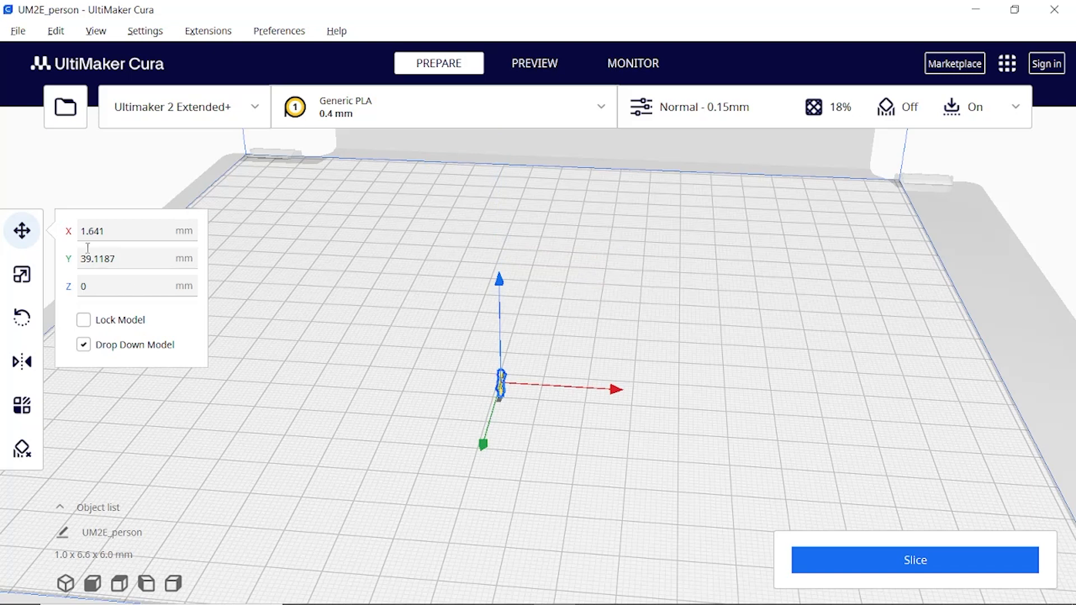
Step: Set the model's X position to 20 mm
{"action": "left_click_drag", "start_coordinate": [125, 229], "coordinate": [71, 232]}
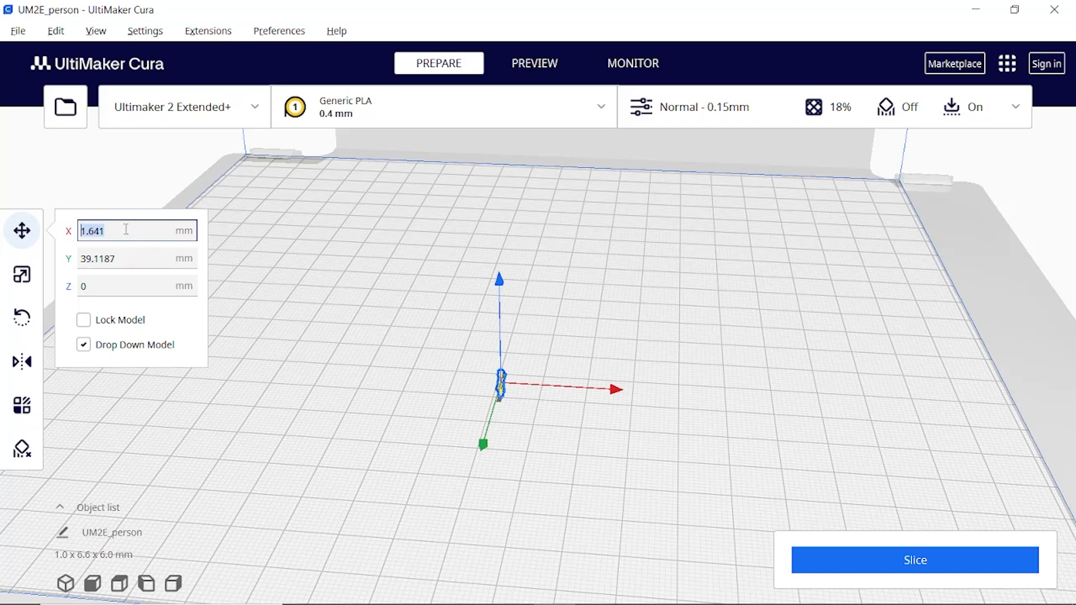
{"action": "type", "text": "20"}
{"action": "key", "text": "Return"}
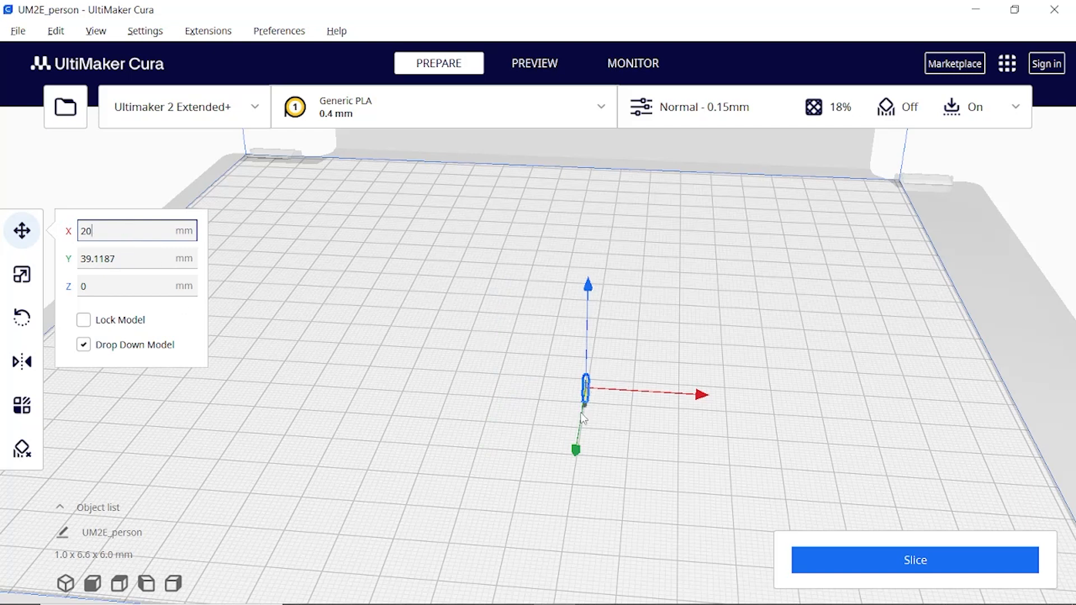
Step: Return the model to the centre of the build plate by setting its X and Y positions to 0 mm
{"action": "double_click", "coordinate": [83, 232]}
{"action": "type", "text": "0"}
{"action": "key", "text": "Tab"}
{"action": "type", "text": "0"}
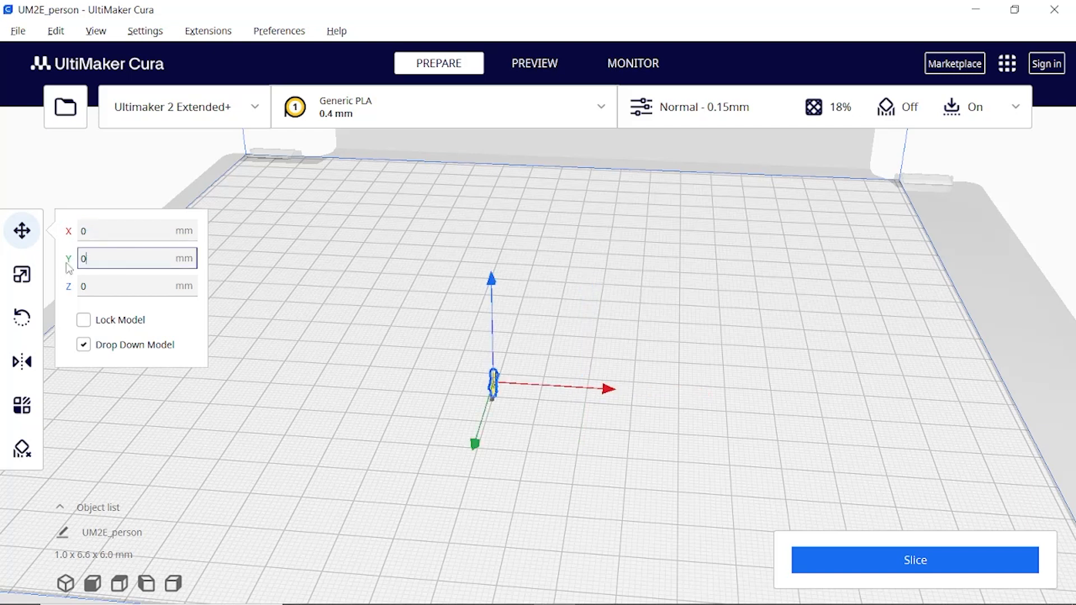
{"action": "left_click", "coordinate": [129, 231]}
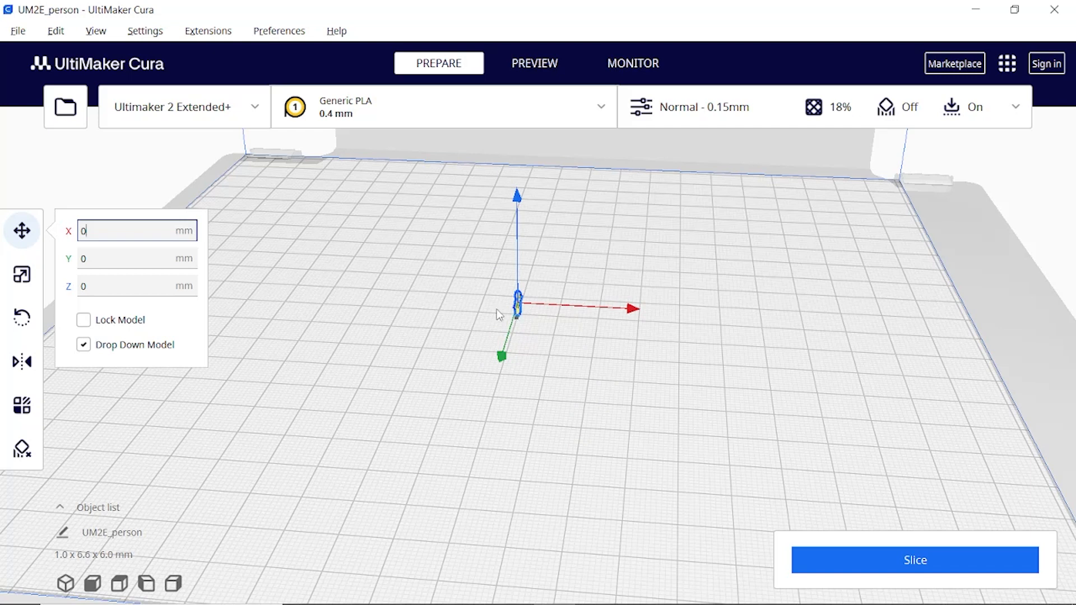
Step: Scale the person model up uniformly to about 689%
{"action": "left_click", "coordinate": [21, 275]}
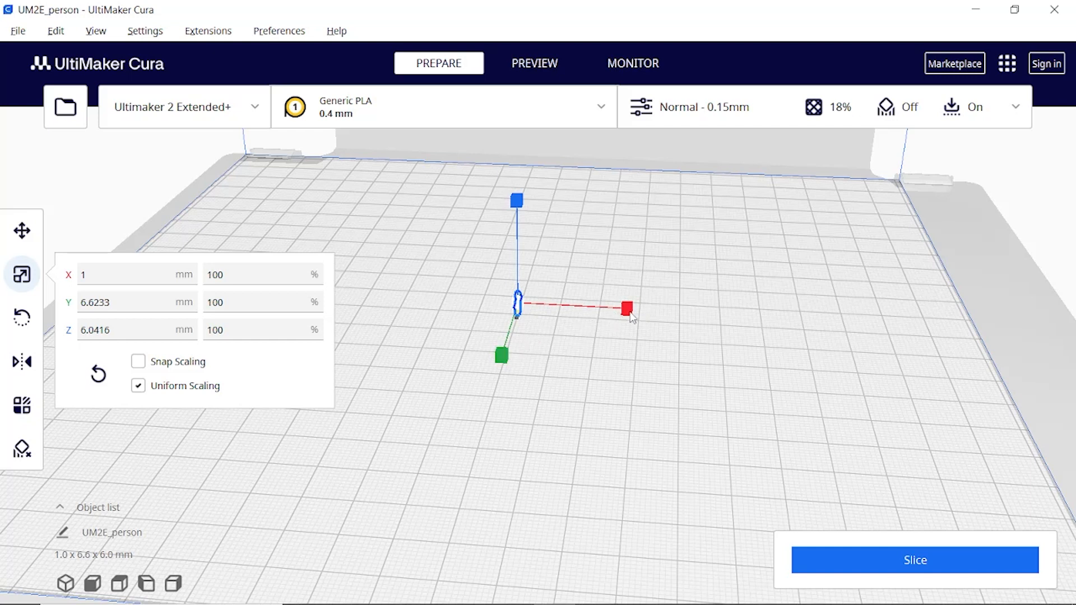
{"action": "left_click_drag", "start_coordinate": [627, 308], "coordinate": [947, 314]}
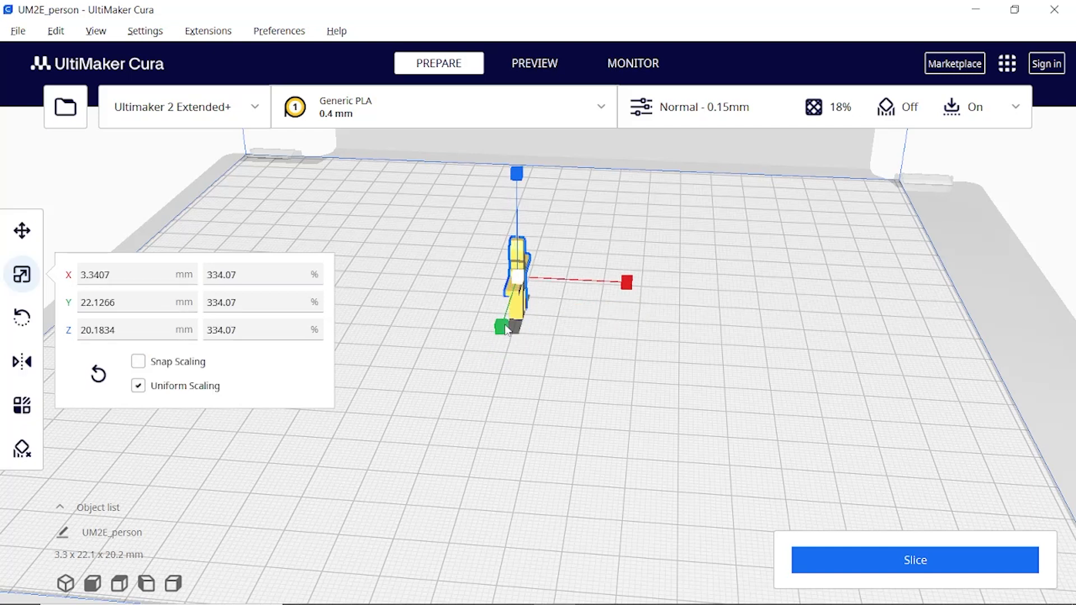
{"action": "left_click_drag", "start_coordinate": [487, 367], "coordinate": [476, 403]}
{"action": "right_click_drag", "start_coordinate": [680, 303], "coordinate": [542, 322]}
{"action": "left_click_drag", "start_coordinate": [592, 314], "coordinate": [665, 367]}
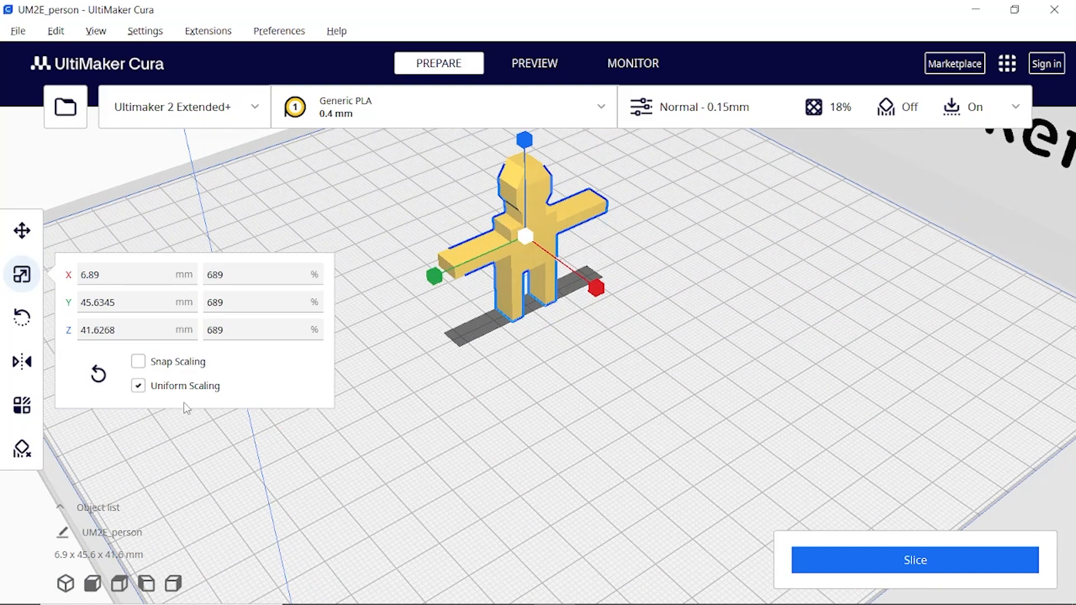
Step: Turn off Uniform Scaling, stretch the model along X to a thickness of about 14.6 mm, and re-enable Uniform Scaling
{"action": "left_click", "coordinate": [140, 388]}
{"action": "left_click_drag", "start_coordinate": [597, 290], "coordinate": [859, 497]}
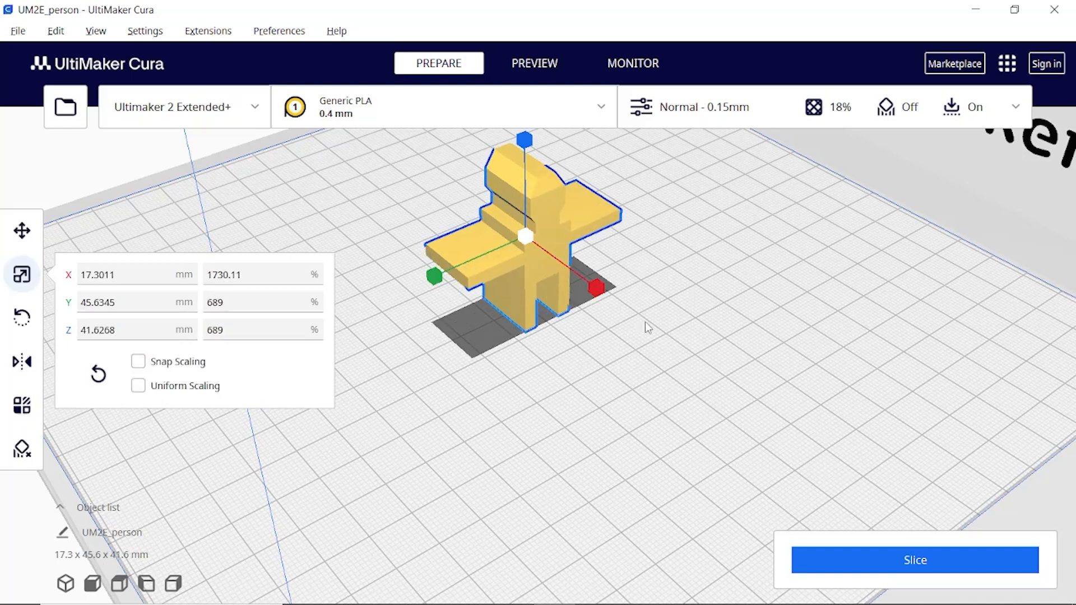
{"action": "left_click_drag", "start_coordinate": [599, 290], "coordinate": [555, 311]}
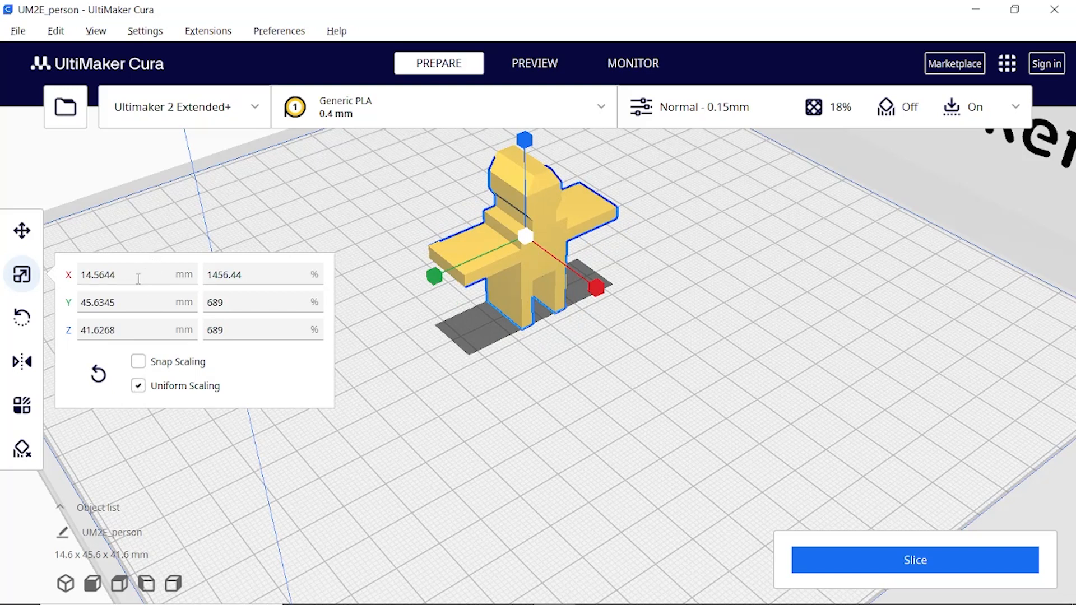
Step: Set the model's X size to 20 mm with Uniform Scaling on
{"action": "left_click", "coordinate": [107, 273]}
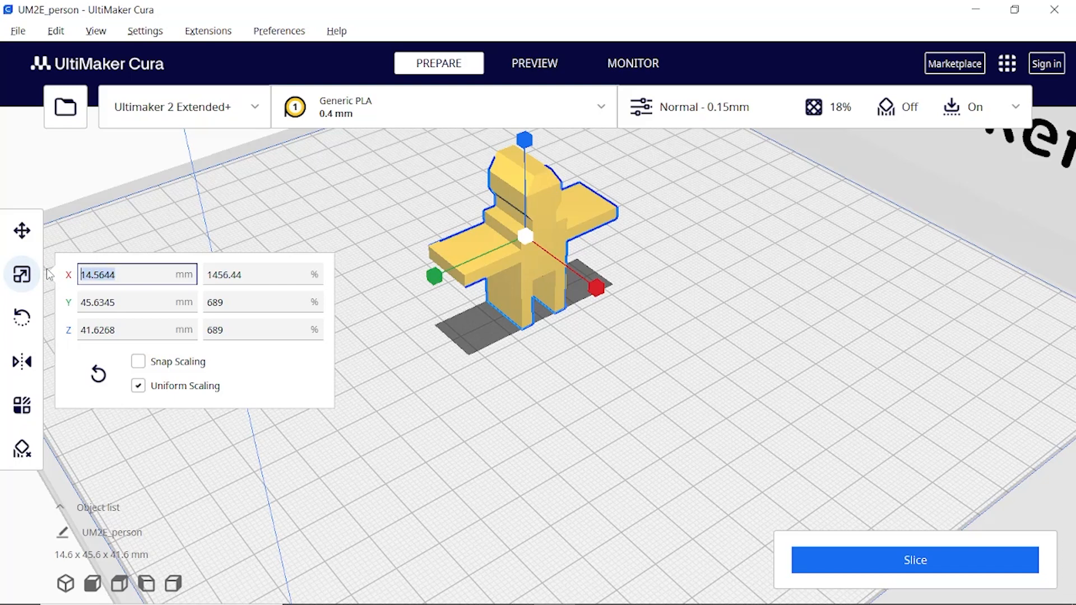
{"action": "type", "text": "20"}
{"action": "key", "text": "Return"}
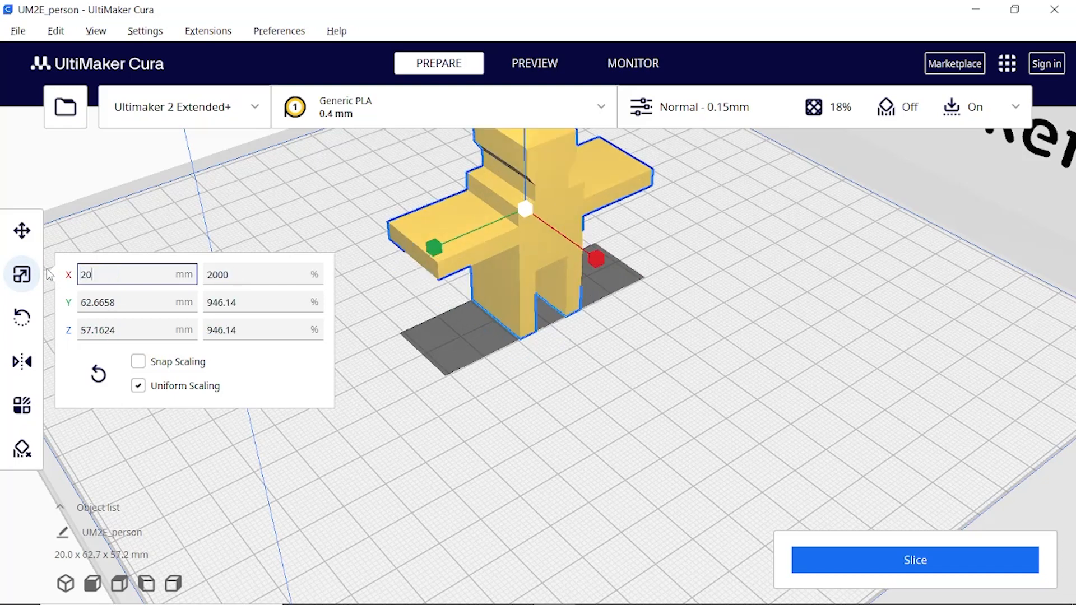
Step: Set the model's Y scale to 1000% with Uniform Scaling on
{"action": "scroll", "coordinate": [508, 227], "scroll_direction": "down", "scroll_amount": 3}
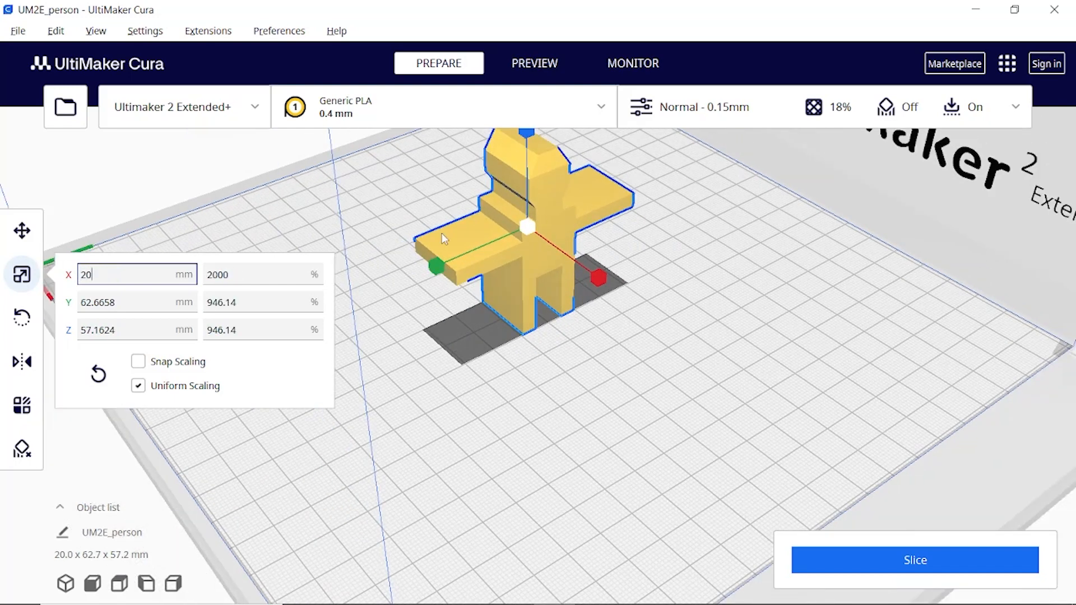
{"action": "left_click", "coordinate": [254, 301]}
{"action": "type", "text": "100"}
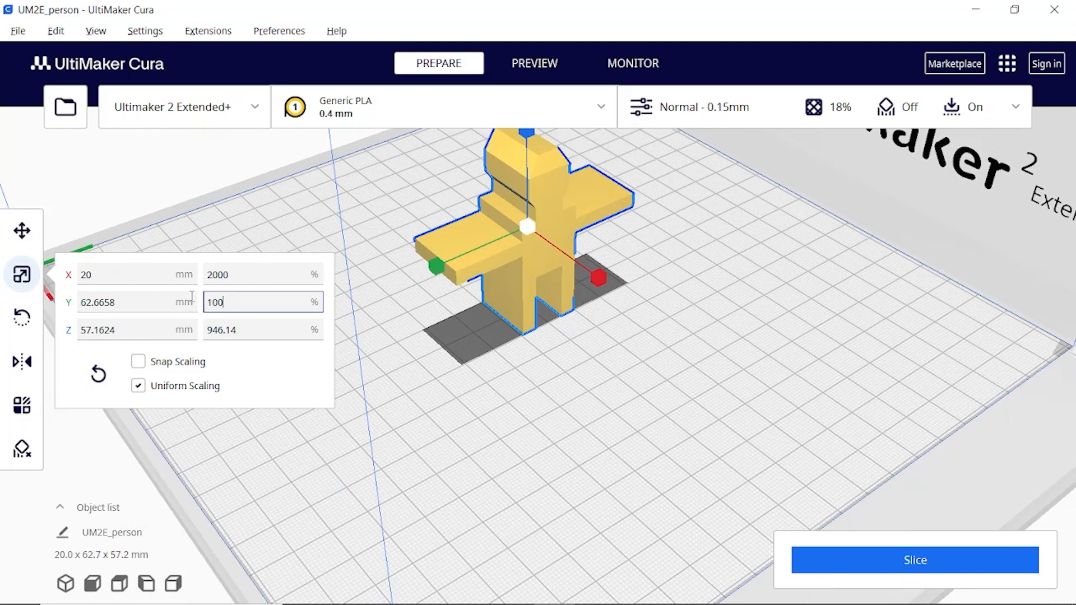
{"action": "type", "text": "0"}
{"action": "key", "text": "Return"}
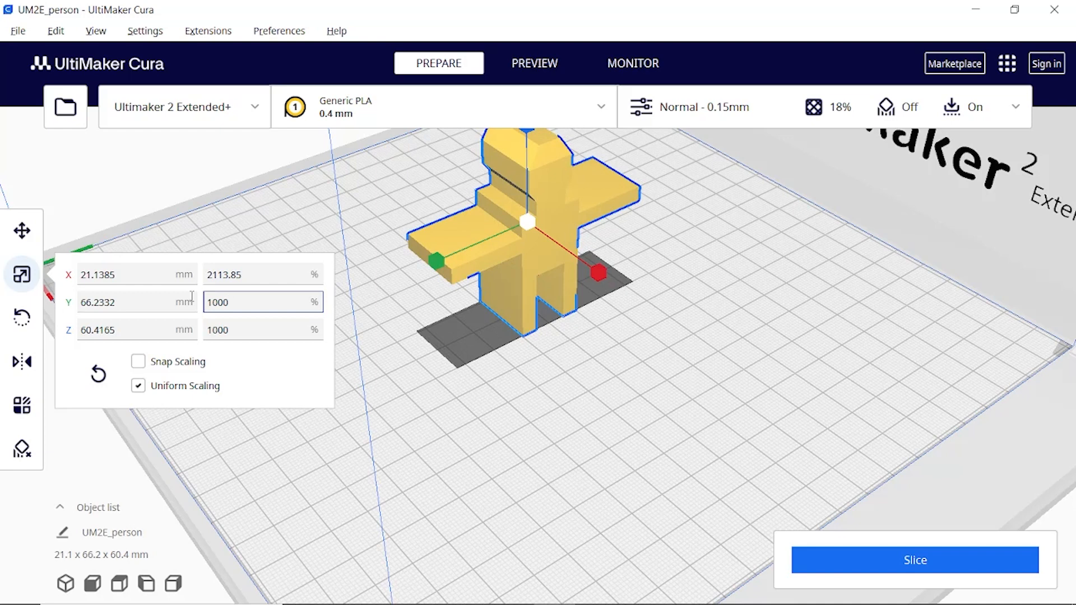
Step: Rotate the person model around its Z, X and Y axes with Snap Rotation on
{"action": "left_click", "coordinate": [22, 318]}
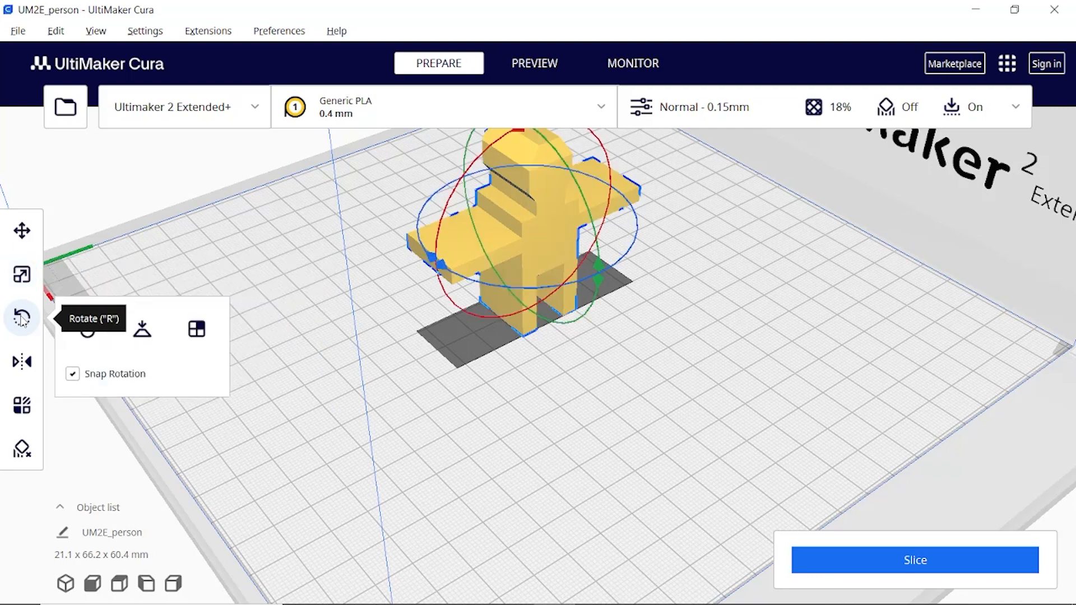
{"action": "scroll", "coordinate": [586, 258], "scroll_direction": "down", "scroll_amount": 2}
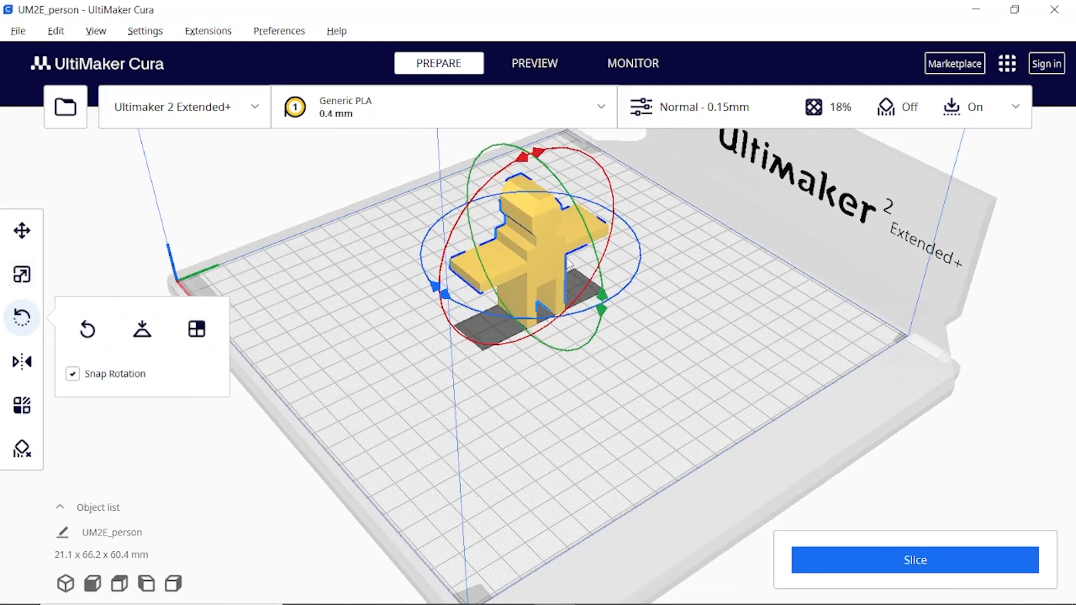
{"action": "right_click_drag", "start_coordinate": [485, 211], "coordinate": [490, 272]}
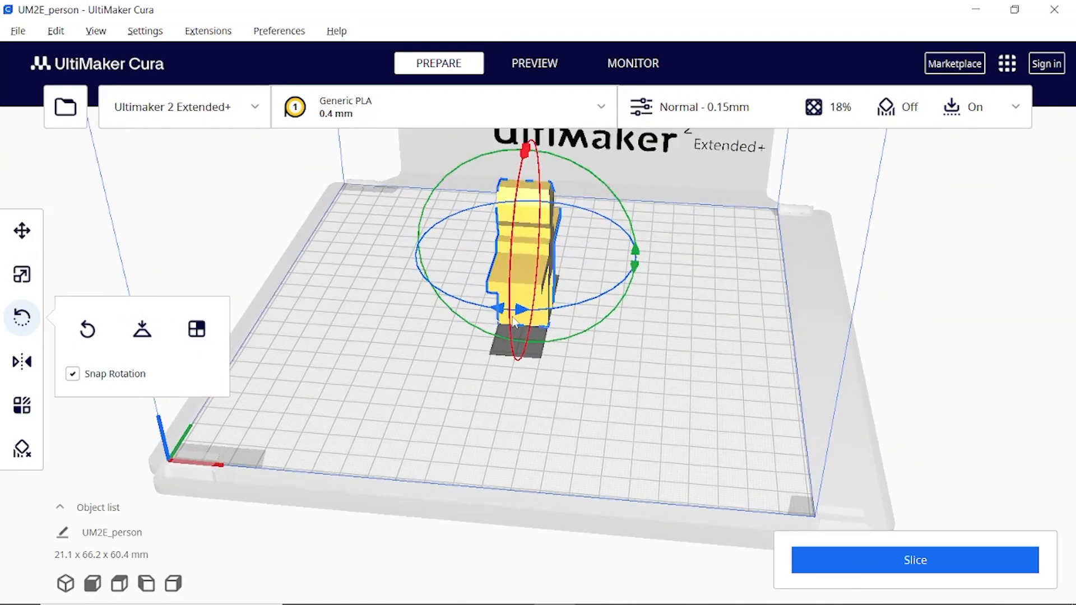
{"action": "left_click_drag", "start_coordinate": [522, 315], "coordinate": [354, 280]}
{"action": "left_click_drag", "start_coordinate": [523, 168], "coordinate": [510, 120]}
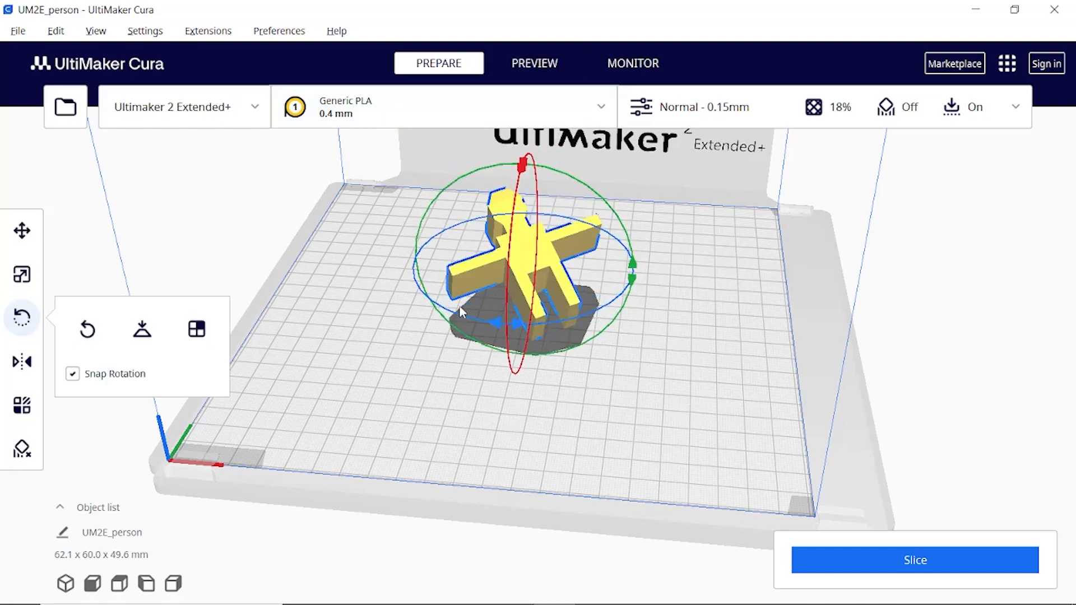
{"action": "left_click_drag", "start_coordinate": [418, 264], "coordinate": [465, 317]}
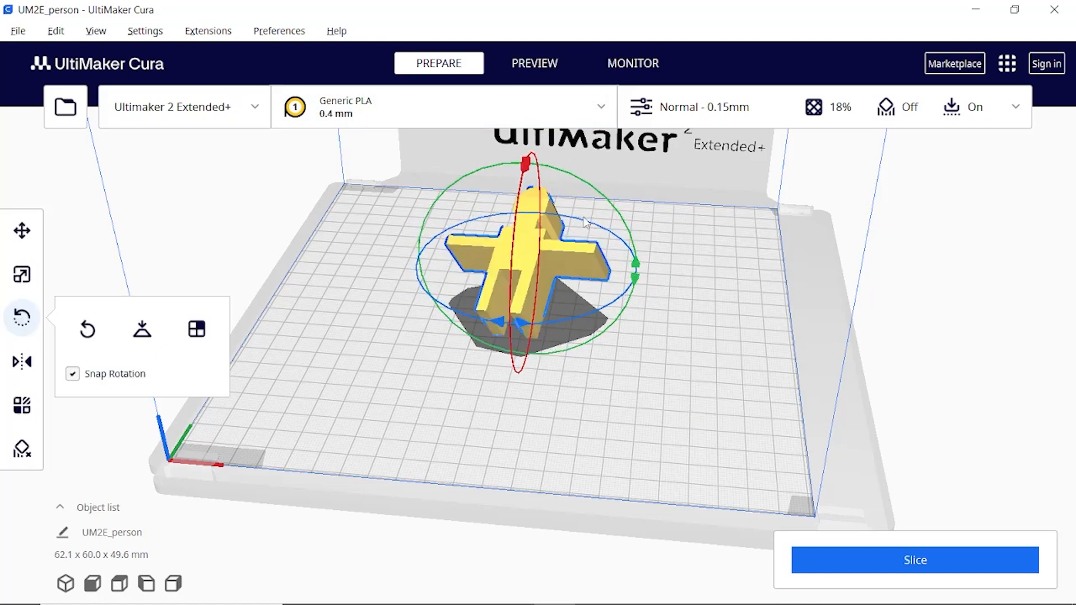
{"action": "left_click_drag", "start_coordinate": [616, 206], "coordinate": [488, 159]}
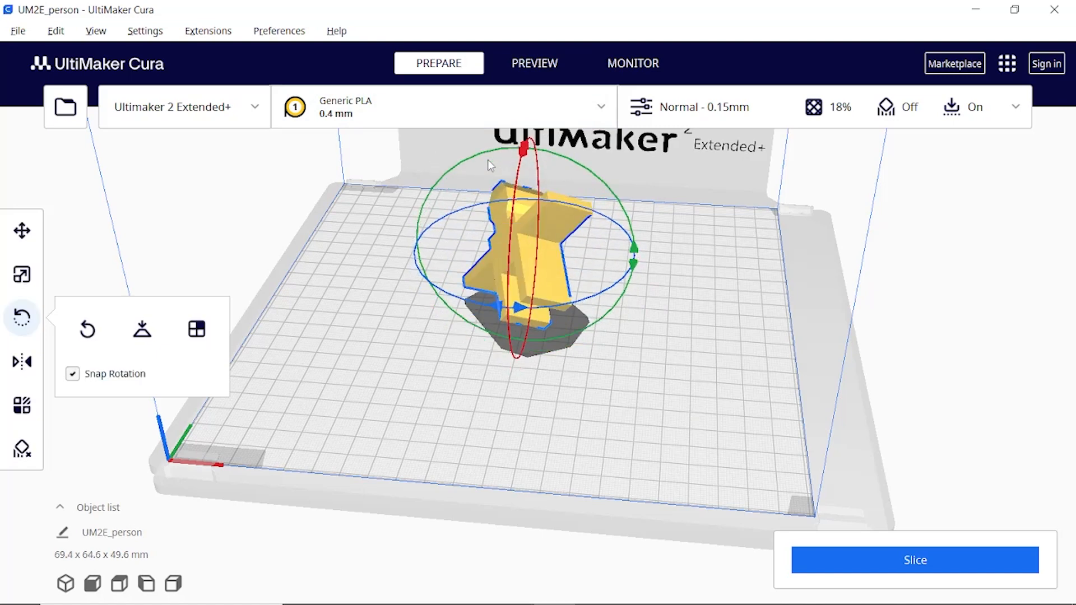
Step: Toggle Snap Rotation and rotate the person model further into a more upright orientation
{"action": "left_click", "coordinate": [72, 374]}
{"action": "left_click_drag", "start_coordinate": [514, 189], "coordinate": [478, 327]}
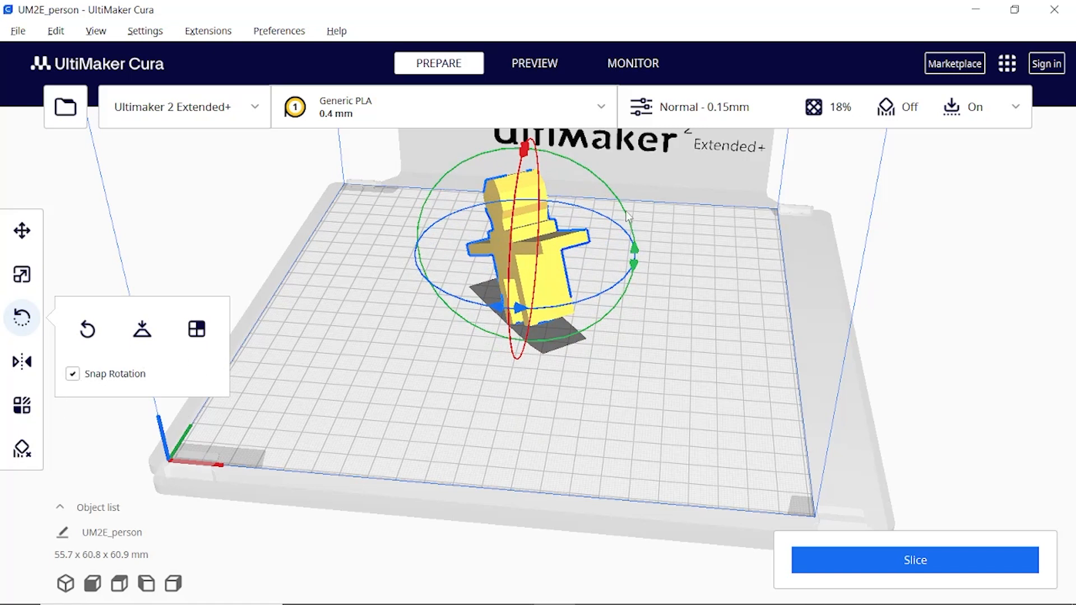
Step: Rotate the person model around its Y and Z axes with Snap Rotation on, and lay it flat on the build plate
{"action": "left_click_drag", "start_coordinate": [627, 211], "coordinate": [638, 260]}
{"action": "left_click_drag", "start_coordinate": [583, 290], "coordinate": [524, 352]}
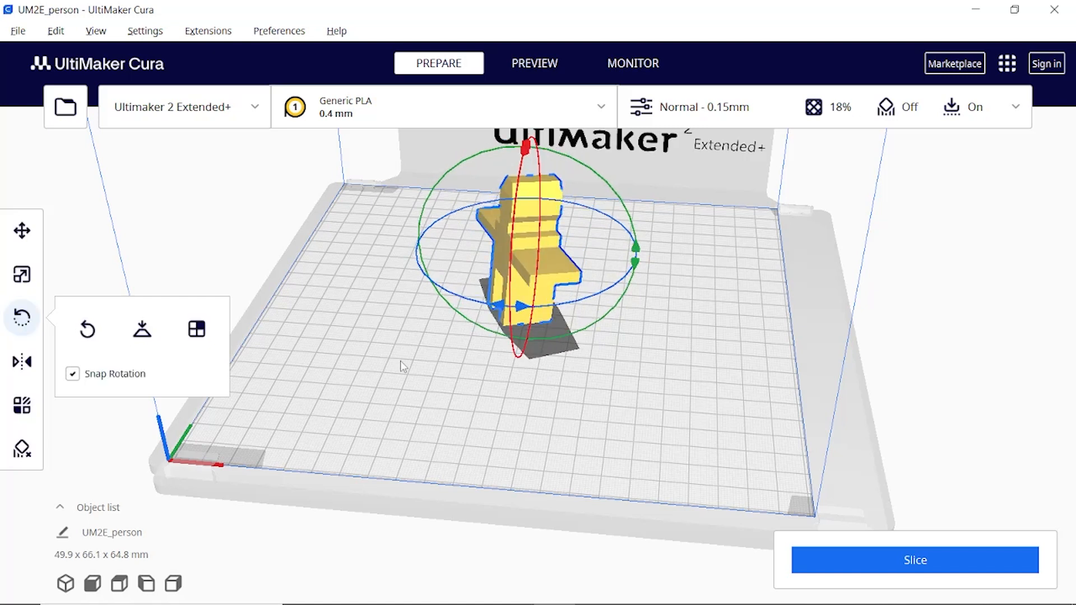
{"action": "left_click", "coordinate": [139, 337]}
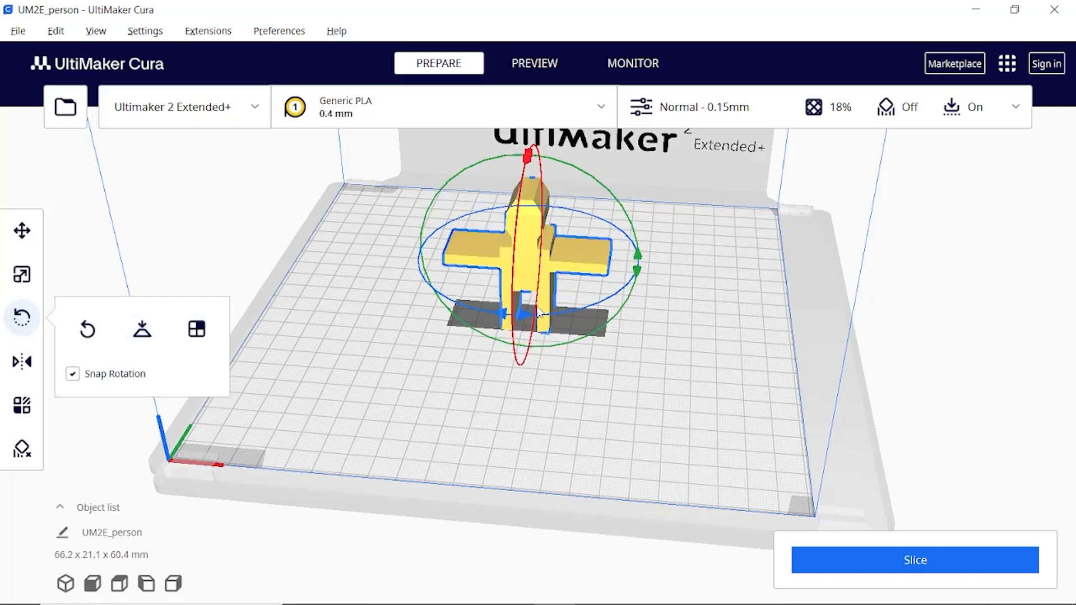
Step: Align the model's front face with the build plate, and reset the model's rotation
{"action": "left_click", "coordinate": [196, 331]}
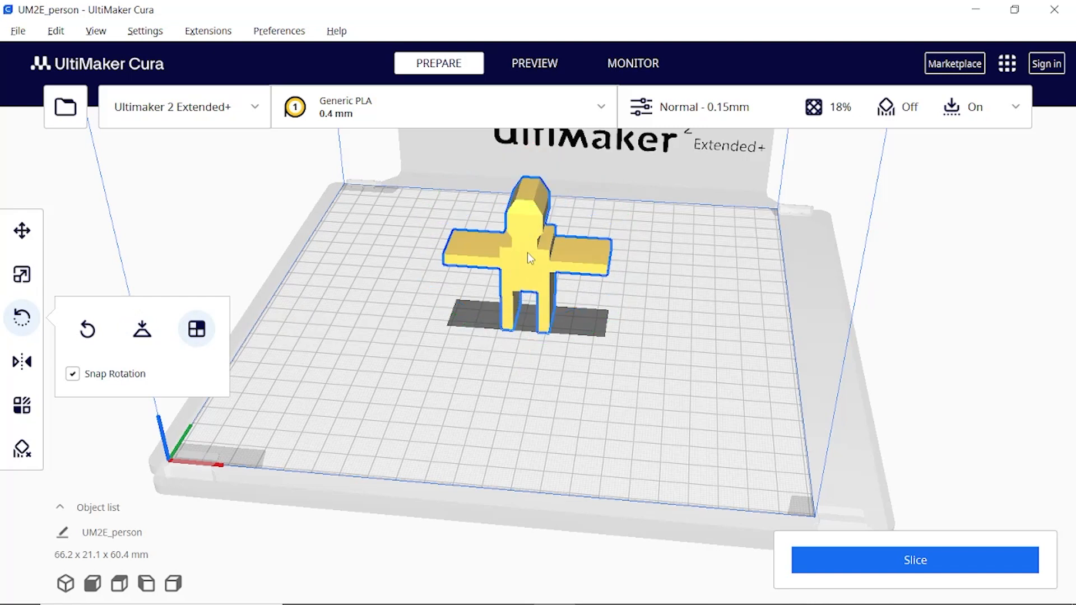
{"action": "left_click", "coordinate": [527, 229]}
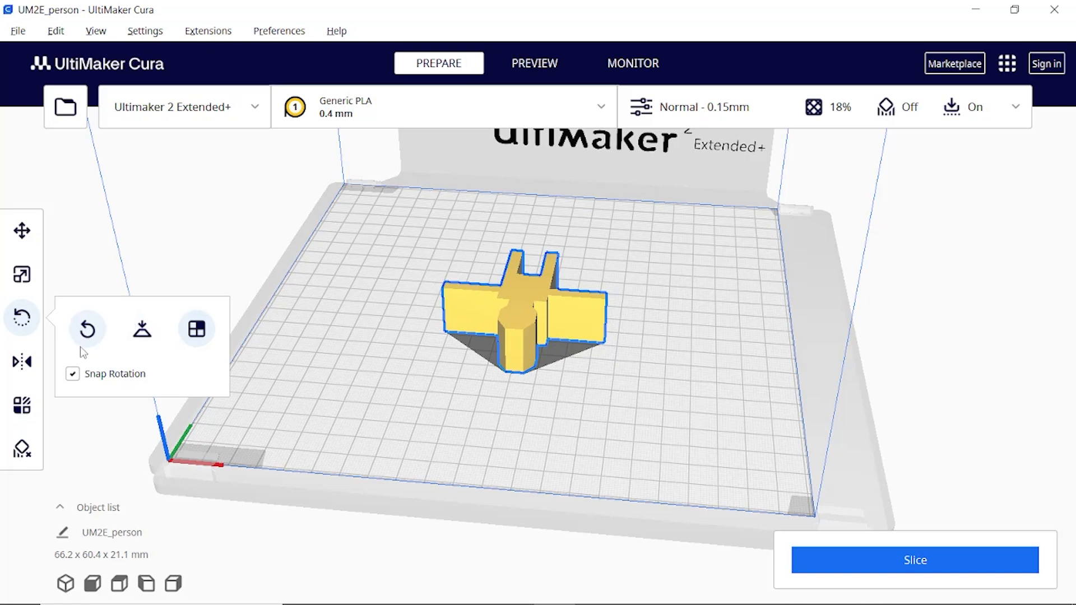
{"action": "left_click", "coordinate": [87, 329]}
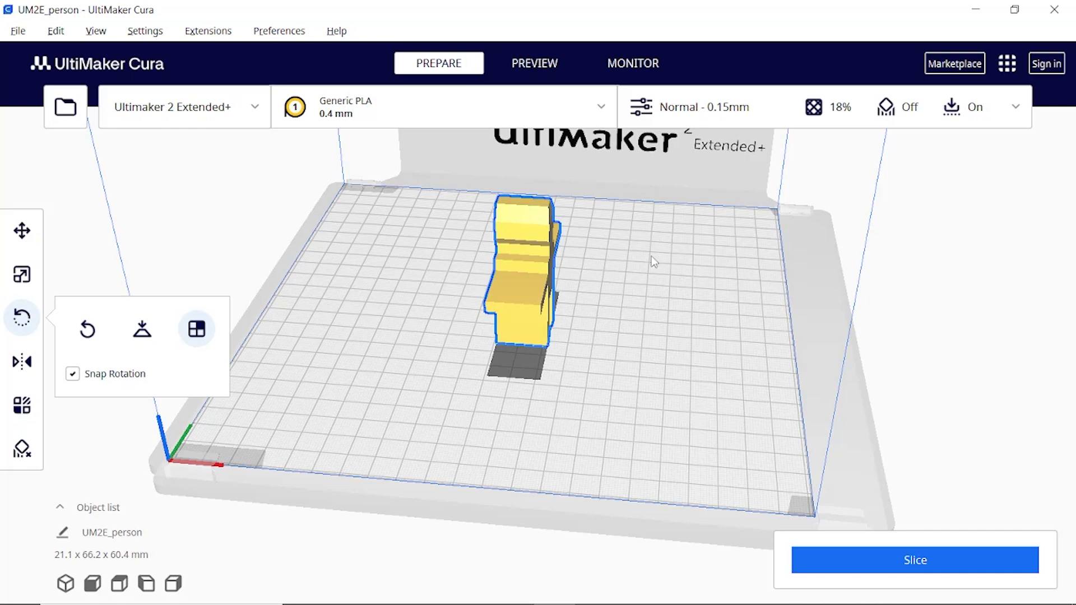
Step: Rotate the person model 90° around its Z axis so its arms extend along X
{"action": "left_click", "coordinate": [22, 274]}
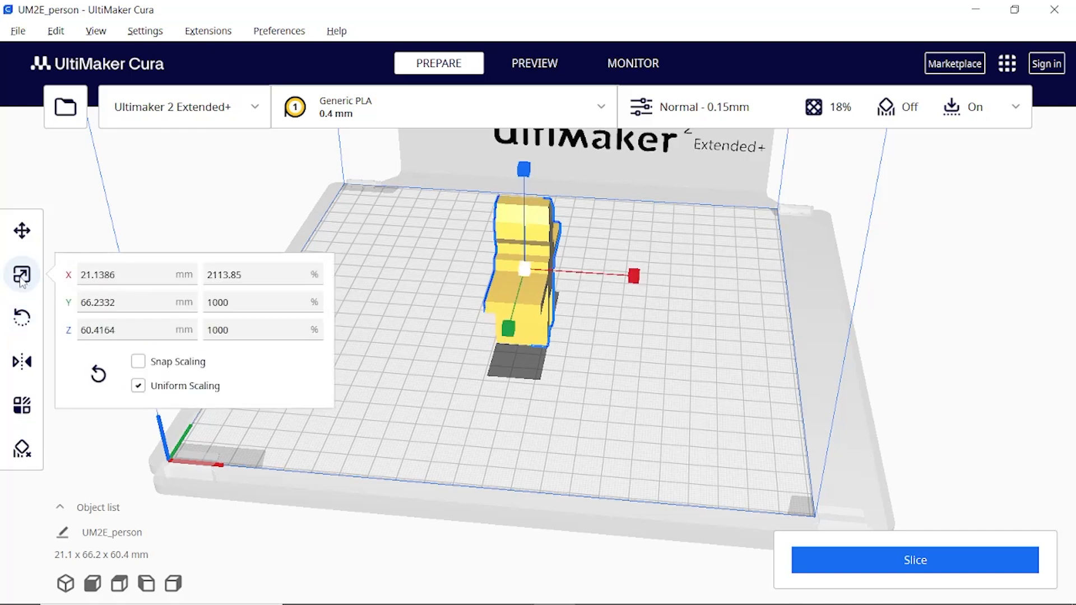
{"action": "left_click", "coordinate": [22, 318]}
{"action": "left_click_drag", "start_coordinate": [519, 327], "coordinate": [705, 277]}
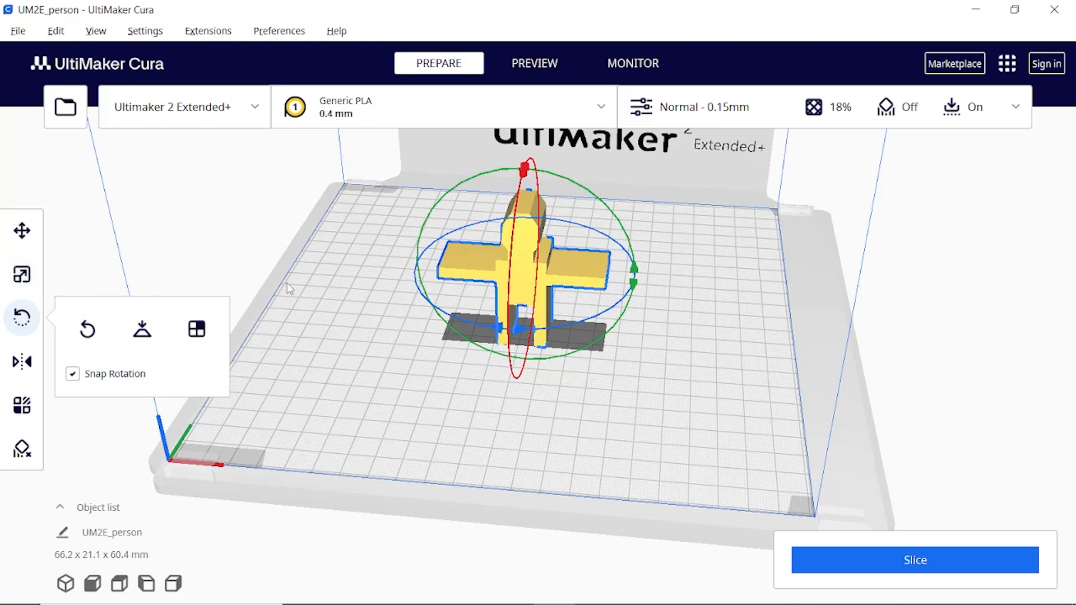
Step: Move the model along X beyond the plate's edge to about 108 mm, and back to about X 3.3 mm
{"action": "right_click_drag", "start_coordinate": [452, 295], "coordinate": [477, 237]}
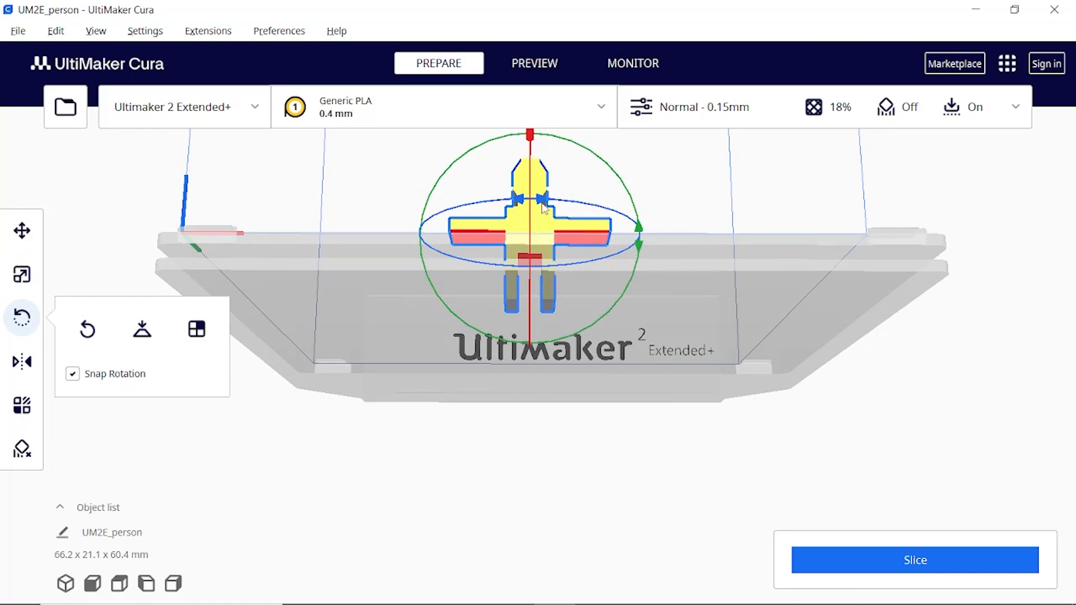
{"action": "right_click_drag", "start_coordinate": [554, 210], "coordinate": [548, 277]}
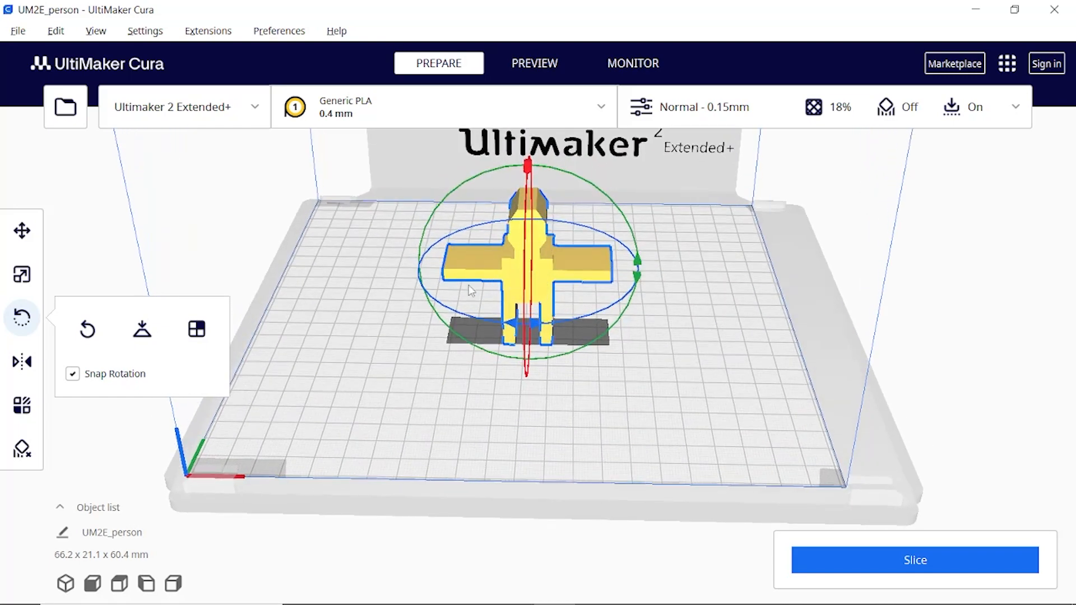
{"action": "left_click", "coordinate": [23, 230]}
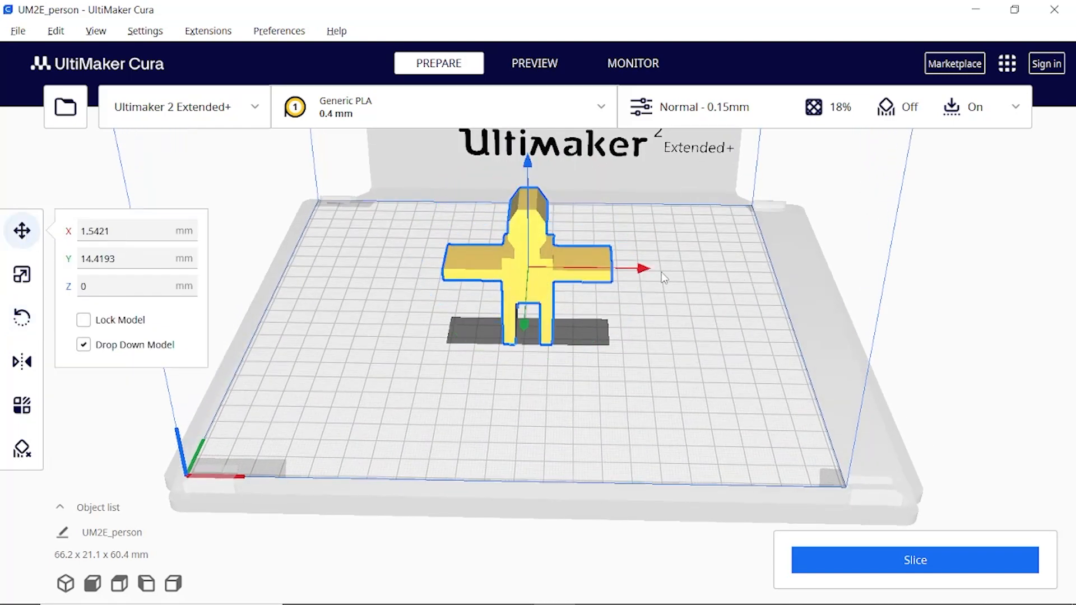
{"action": "left_click_drag", "start_coordinate": [662, 278], "coordinate": [898, 278]}
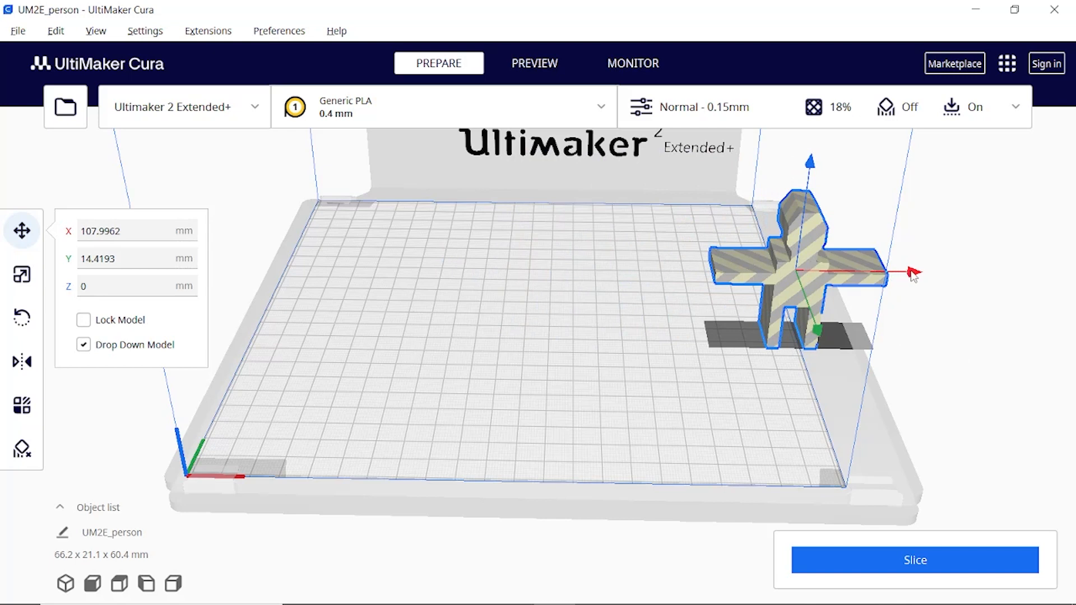
{"action": "left_click_drag", "start_coordinate": [912, 272], "coordinate": [662, 264]}
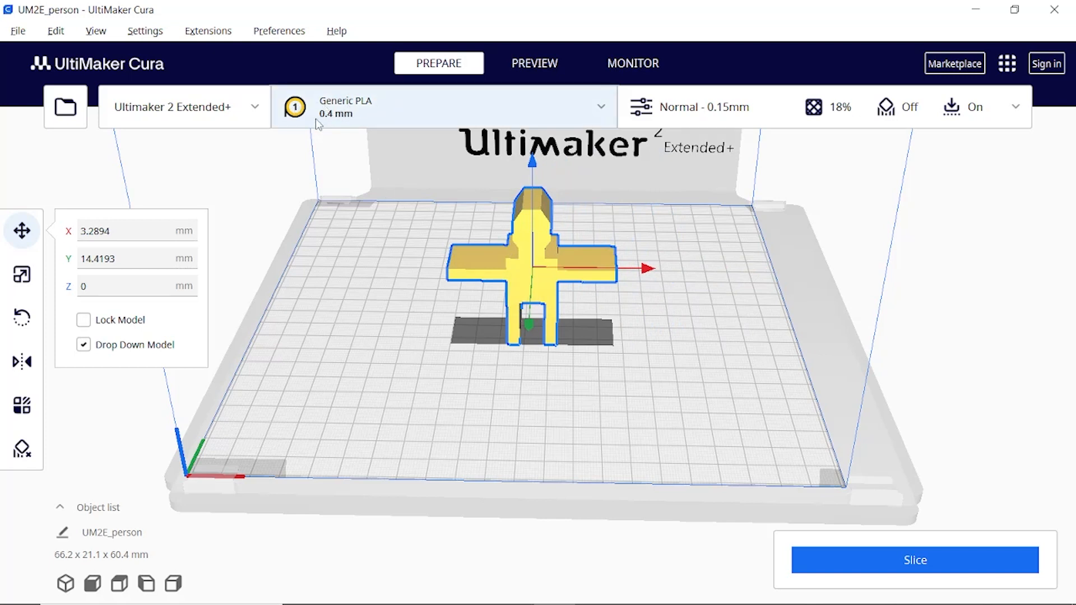
Step: Set the print material to Generic Nylon with the 0.4 mm nozzle
{"action": "left_click", "coordinate": [599, 115]}
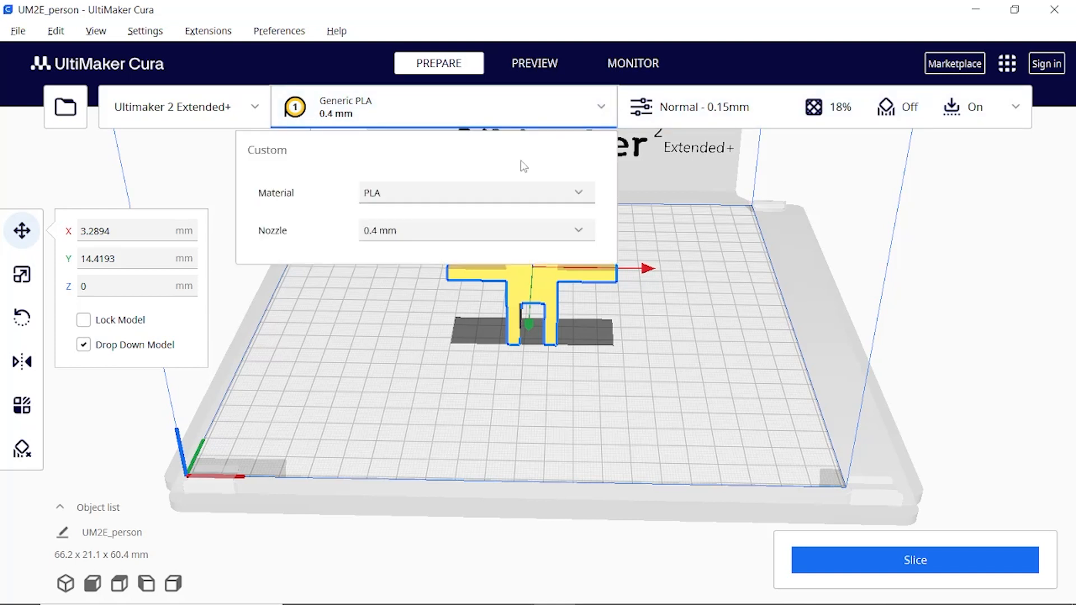
{"action": "left_click", "coordinate": [498, 194]}
{"action": "mouse_move", "coordinate": [487, 224]}
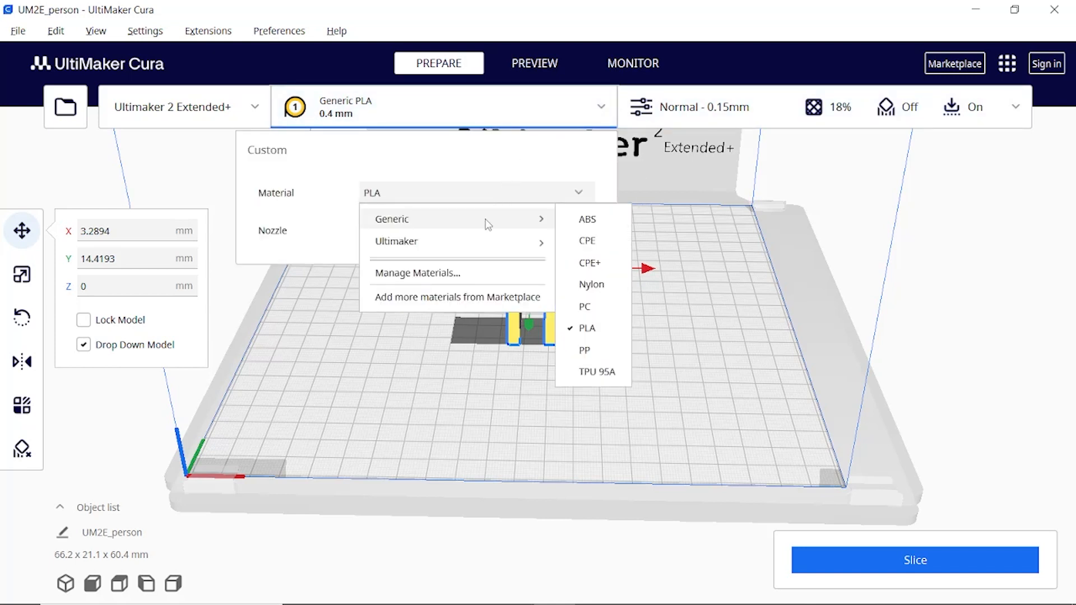
{"action": "left_click", "coordinate": [588, 281]}
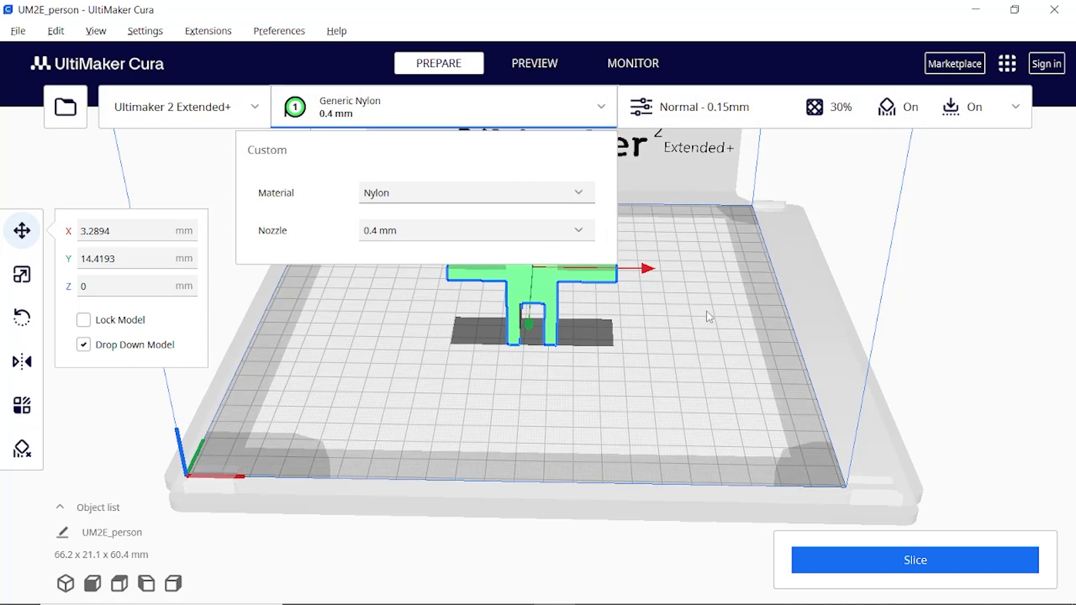
{"action": "scroll", "coordinate": [667, 308], "scroll_direction": "down", "scroll_amount": 3}
{"action": "left_click", "coordinate": [630, 229]}
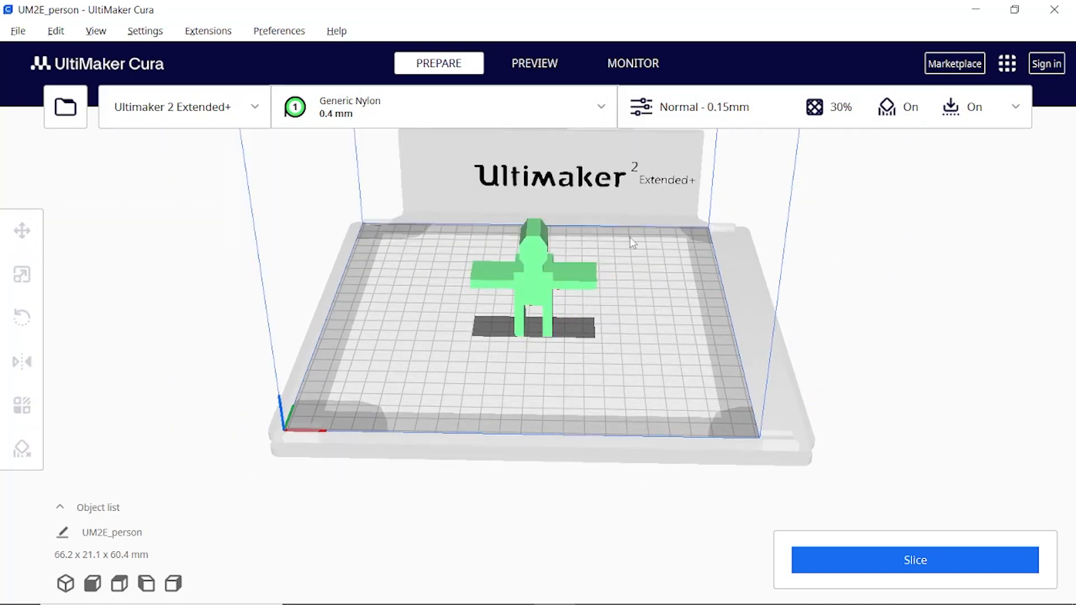
Step: Select the person model and set the print material to Generic PLA
{"action": "left_click", "coordinate": [539, 271]}
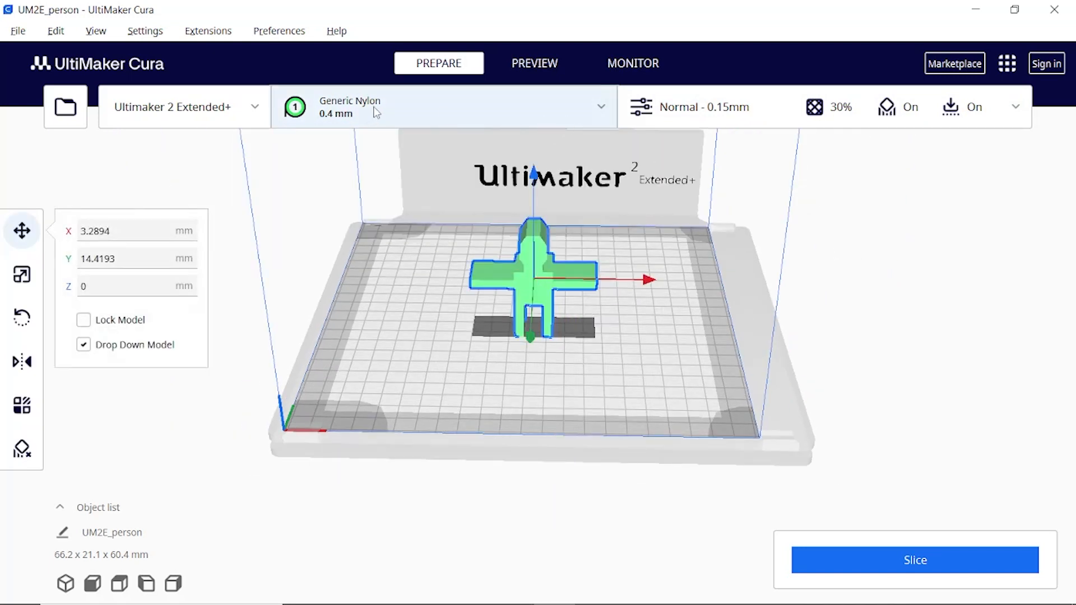
{"action": "left_click", "coordinate": [603, 113]}
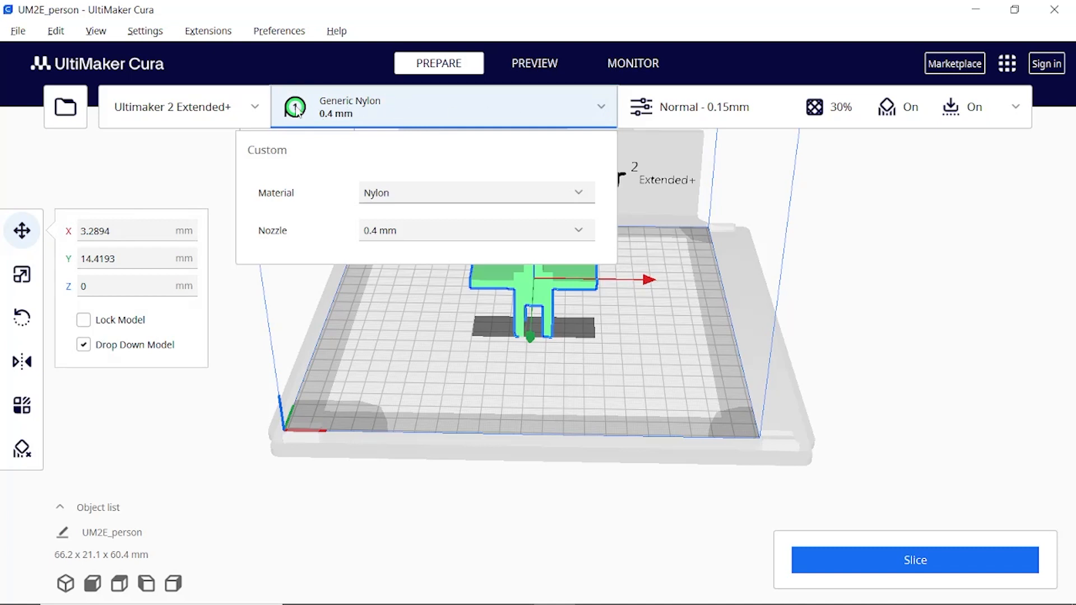
{"action": "left_click", "coordinate": [524, 194]}
{"action": "mouse_move", "coordinate": [498, 221]}
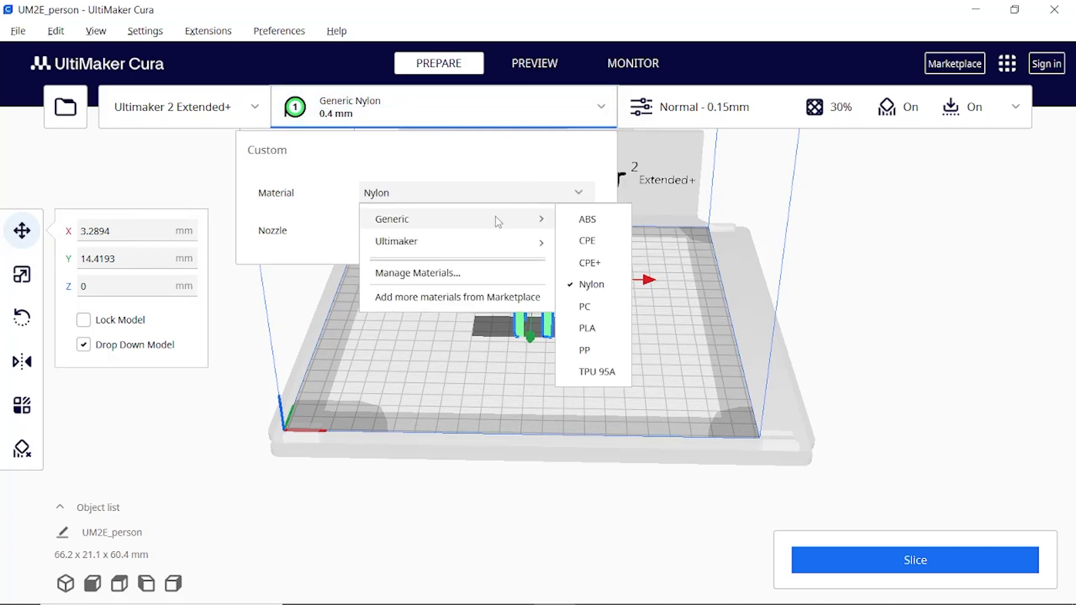
{"action": "left_click", "coordinate": [597, 326]}
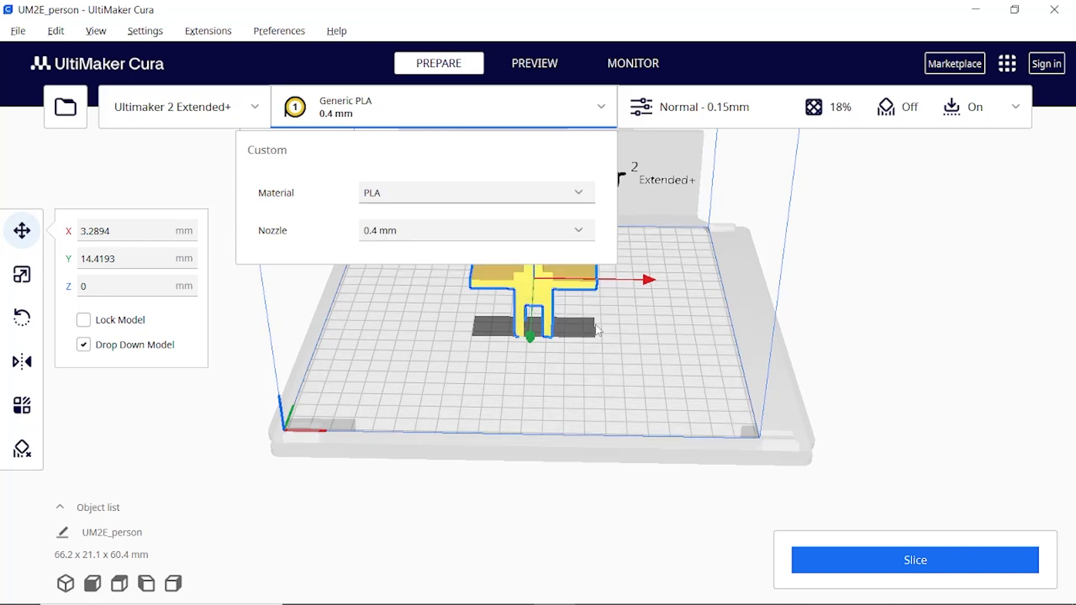
Step: Review the available nozzle sizes and close the material settings without changing the nozzle
{"action": "left_click", "coordinate": [457, 233]}
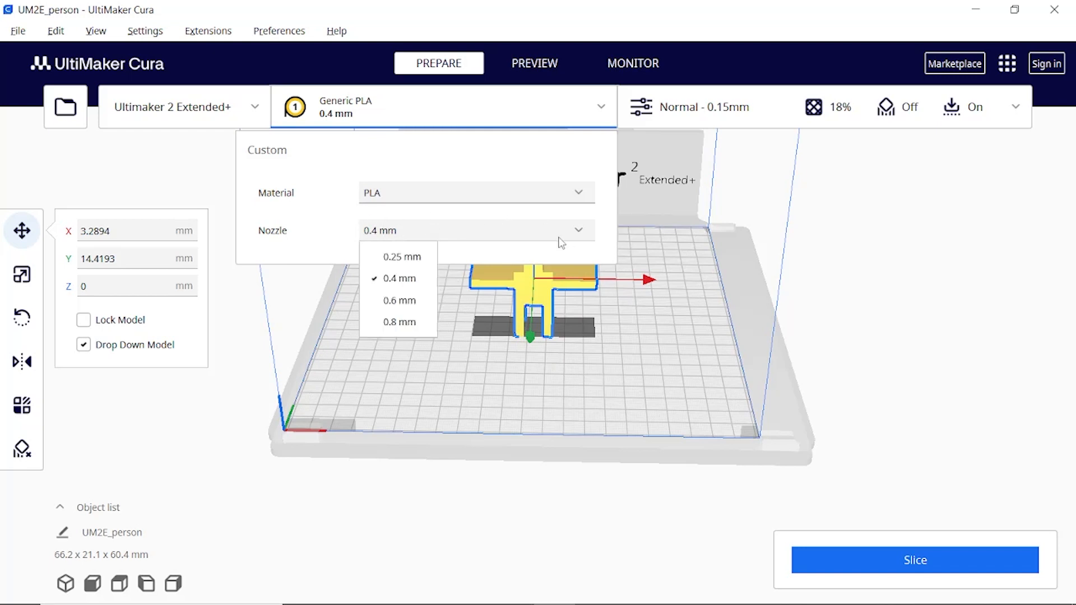
{"action": "left_click", "coordinate": [321, 224]}
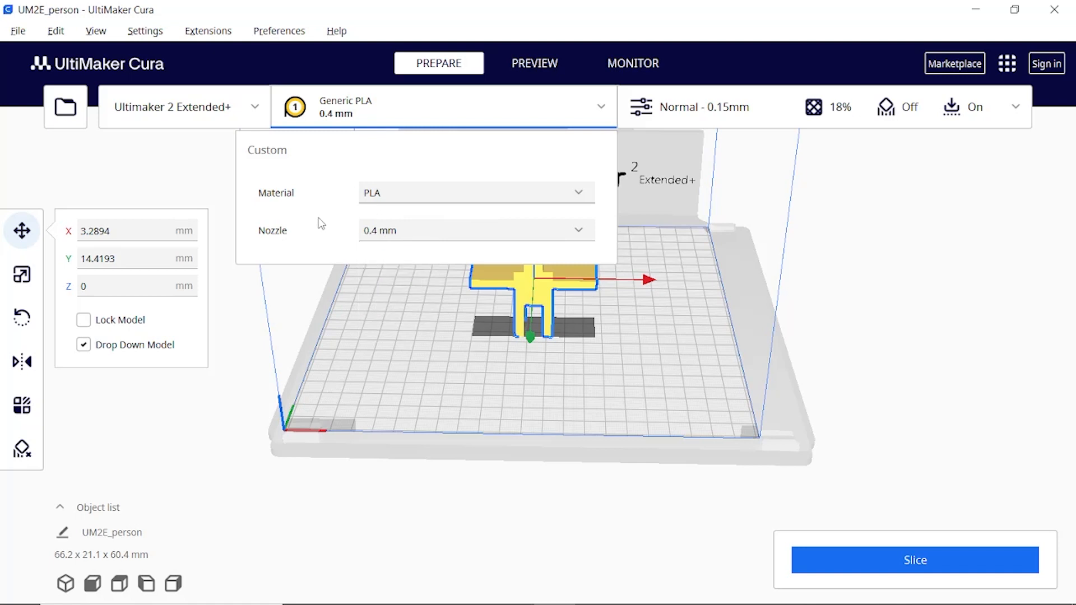
{"action": "left_click", "coordinate": [763, 205]}
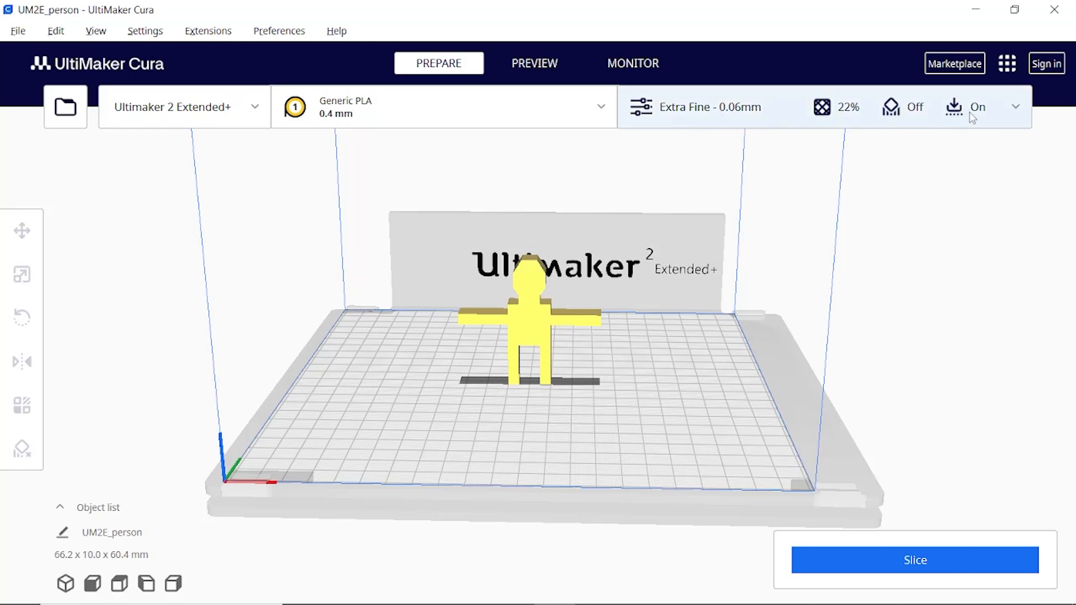
Step: Open the print settings and switch the active printer to UltiMaker S5
{"action": "left_click", "coordinate": [1016, 109]}
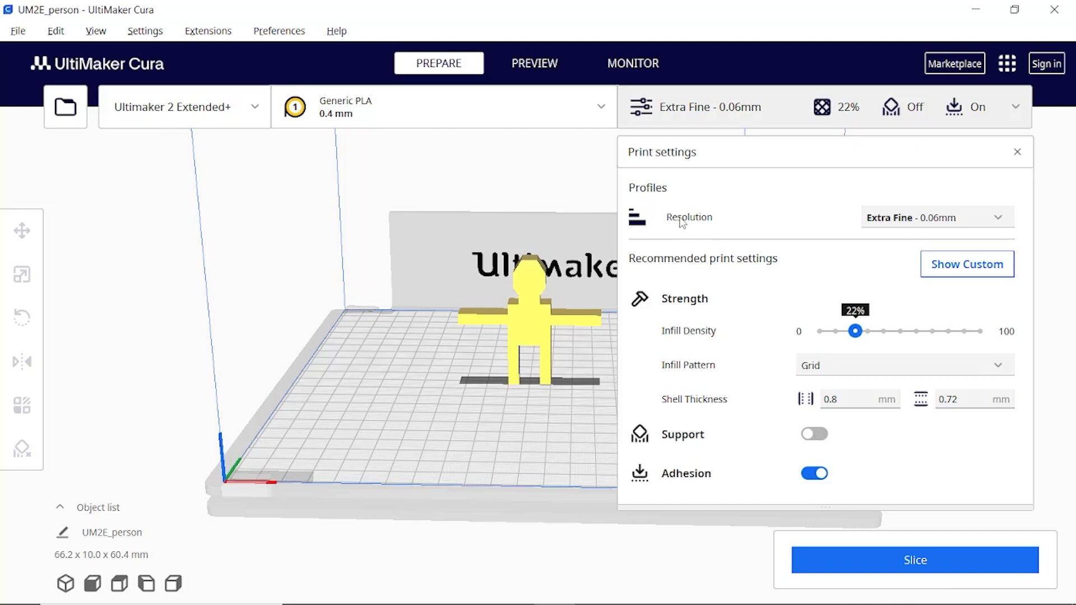
{"action": "left_click", "coordinate": [238, 108]}
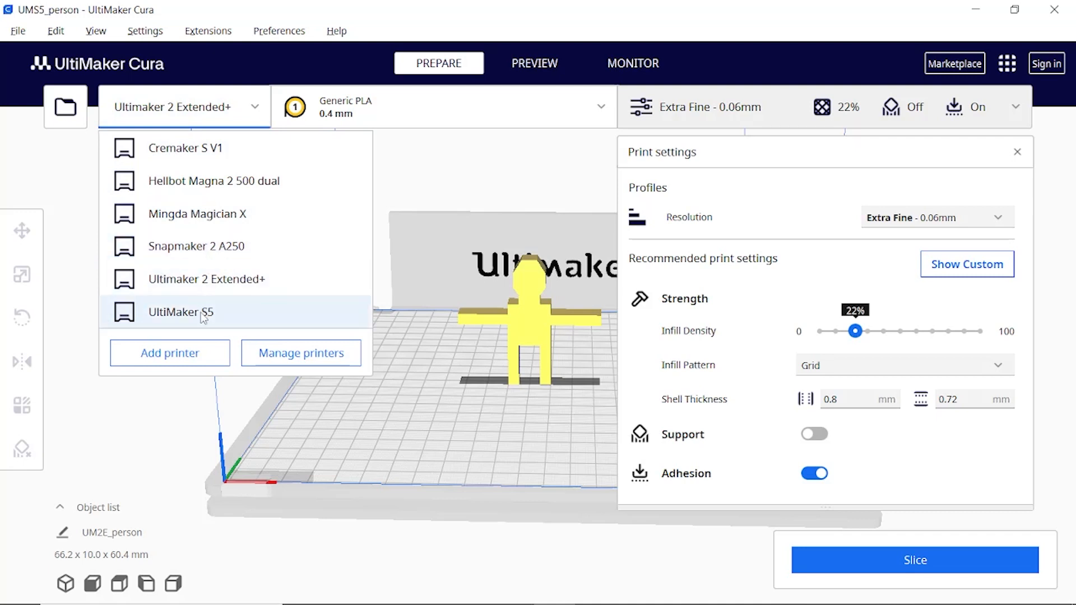
{"action": "left_click", "coordinate": [204, 313]}
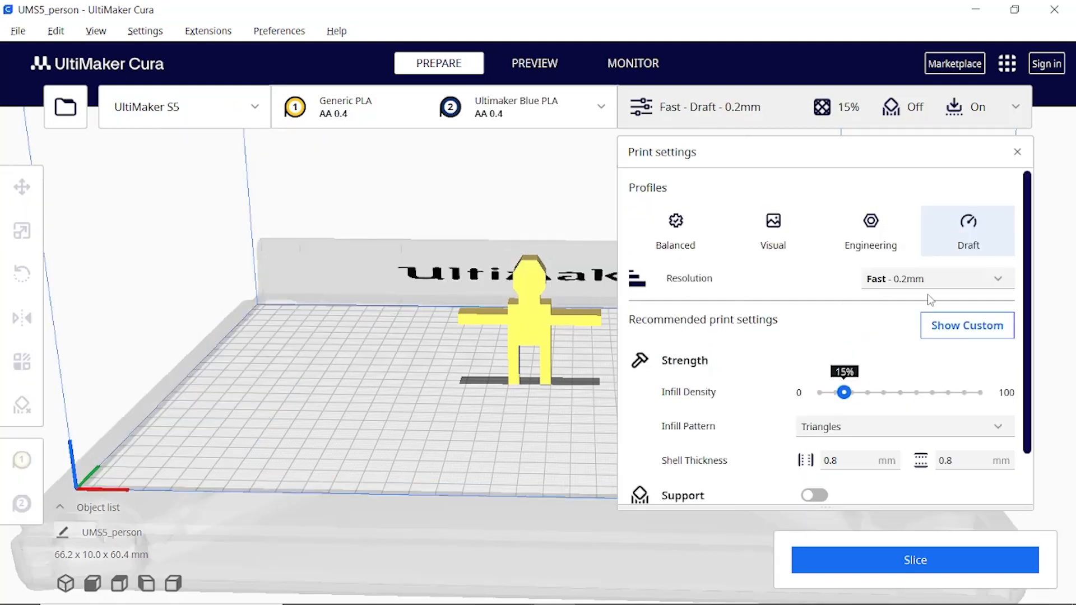
Step: Check the Draft resolution options, try the Visual and Balanced print profiles, and return to the Draft profile
{"action": "left_click", "coordinate": [930, 279]}
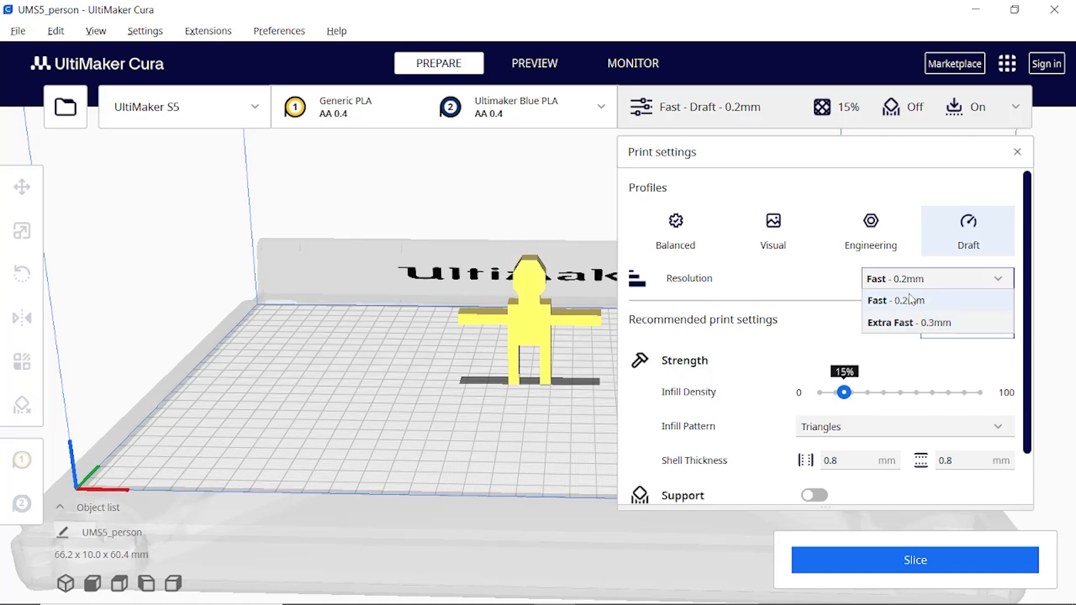
{"action": "left_click", "coordinate": [855, 230]}
{"action": "left_click", "coordinate": [771, 231]}
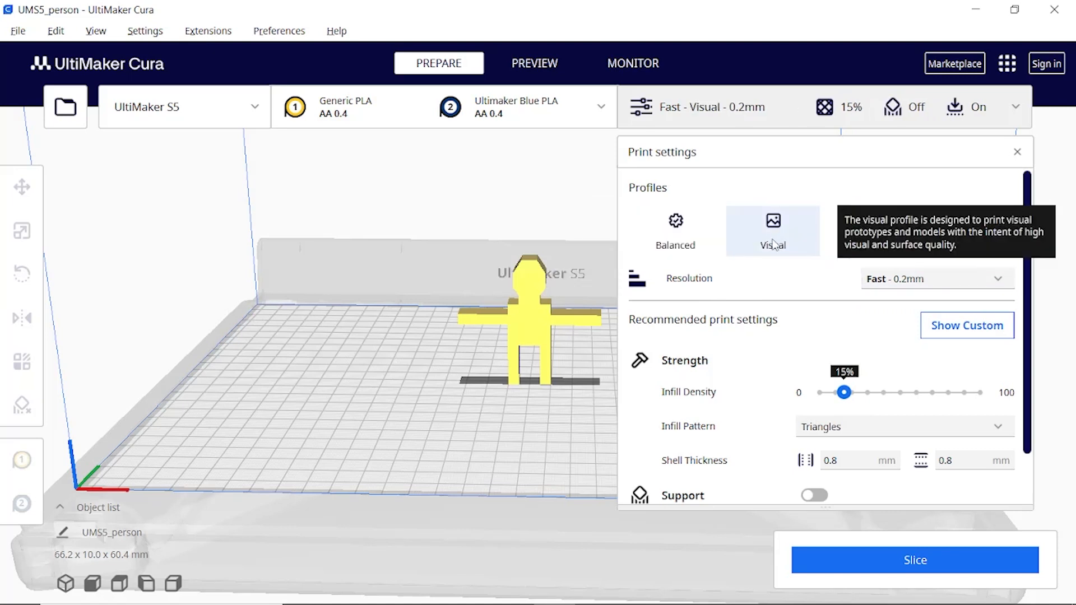
{"action": "left_click", "coordinate": [675, 237]}
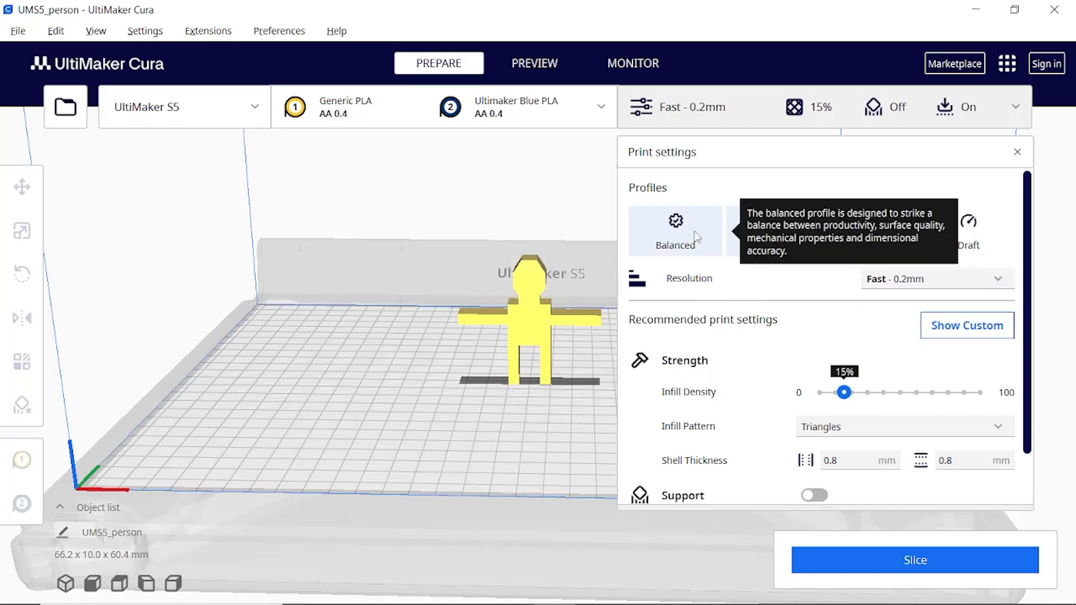
{"action": "left_click", "coordinate": [983, 228]}
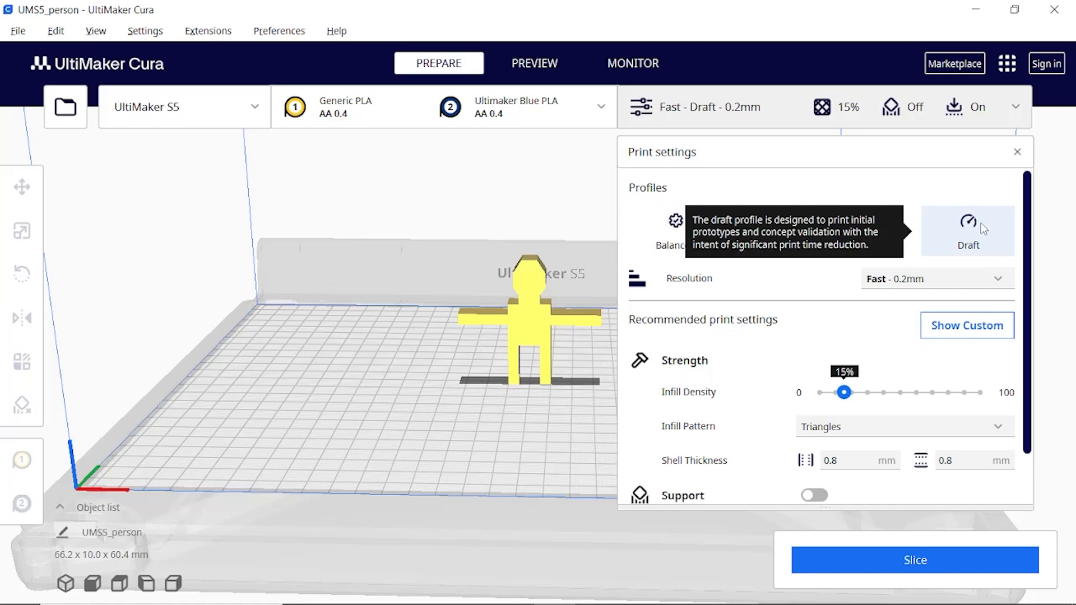
Step: Switch the active printer to Hellbot Magna 2 500 dual and review its resolution options, keeping Fine - 0.1mm
{"action": "left_click", "coordinate": [153, 117]}
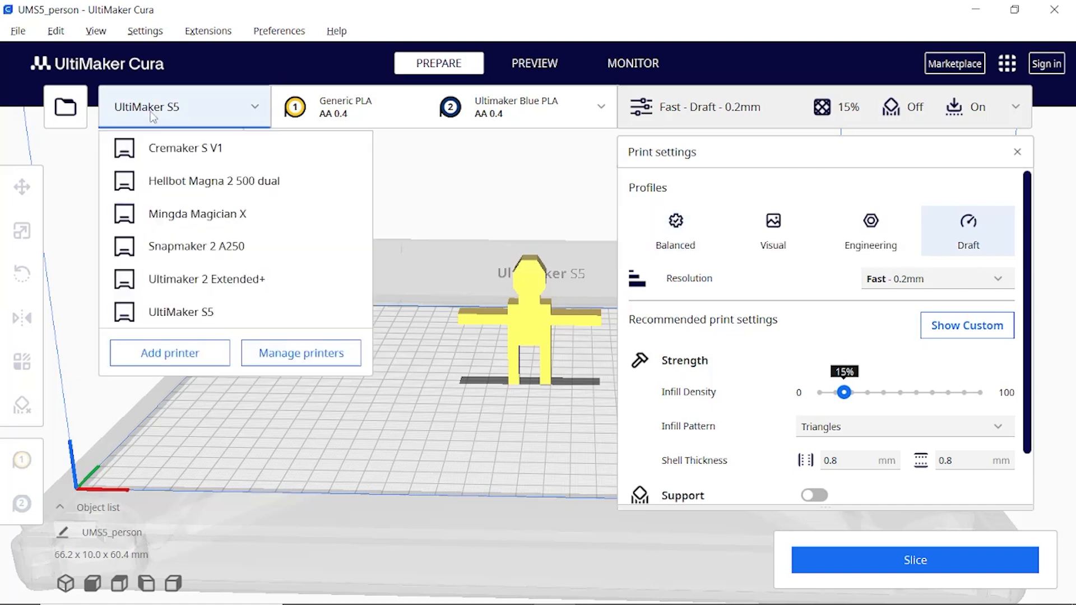
{"action": "left_click", "coordinate": [188, 181]}
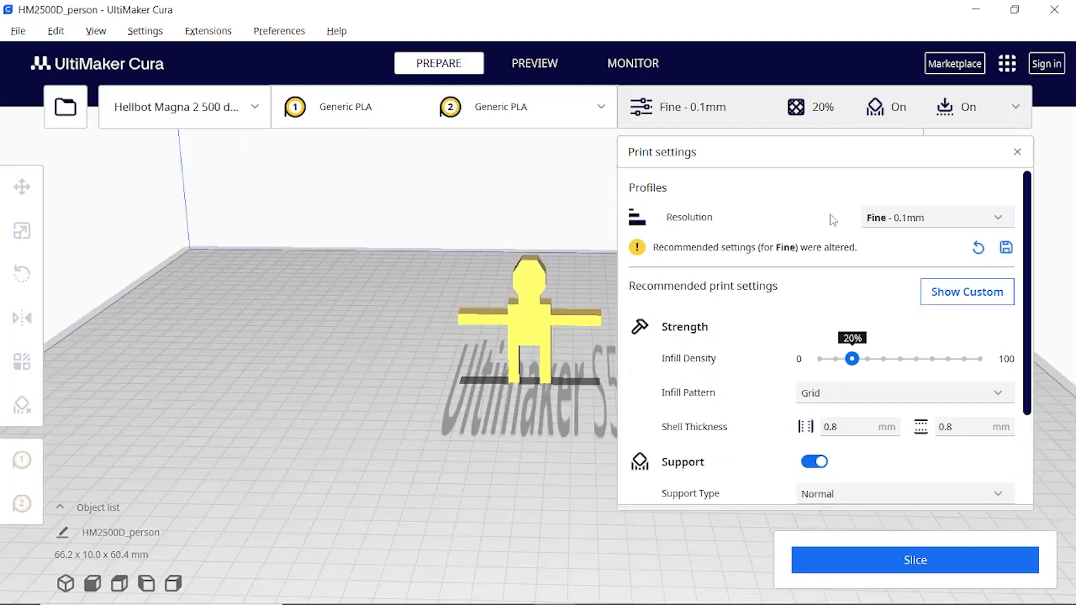
{"action": "left_click", "coordinate": [922, 220]}
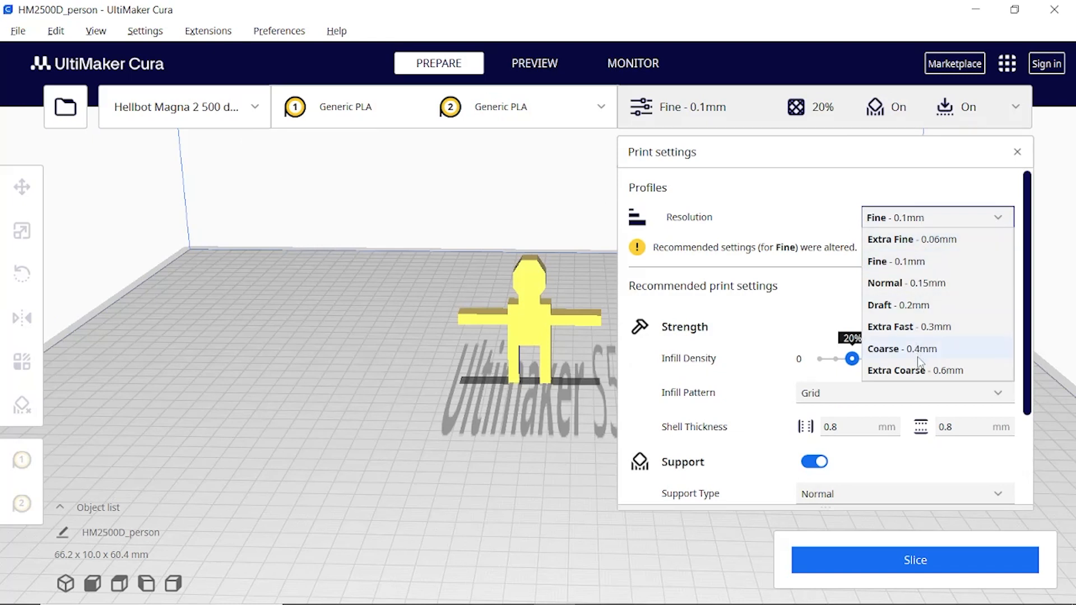
{"action": "left_click", "coordinate": [879, 186]}
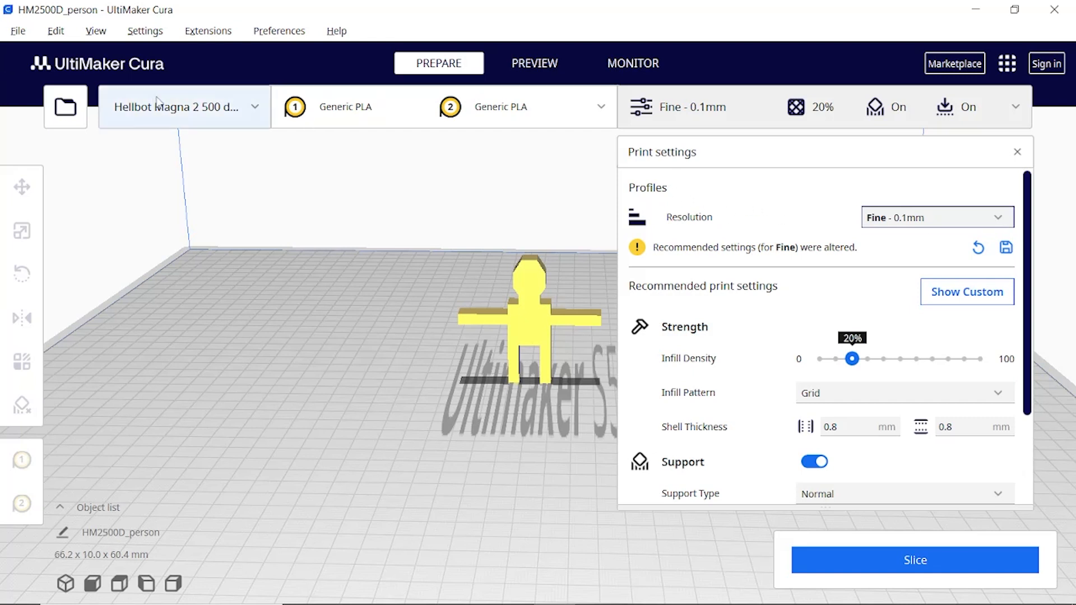
Step: Switch the active printer to Ultimaker 2 Extended+, try the Normal and Fine resolutions, and return to Extra Fine - 0.06mm
{"action": "left_click", "coordinate": [185, 115]}
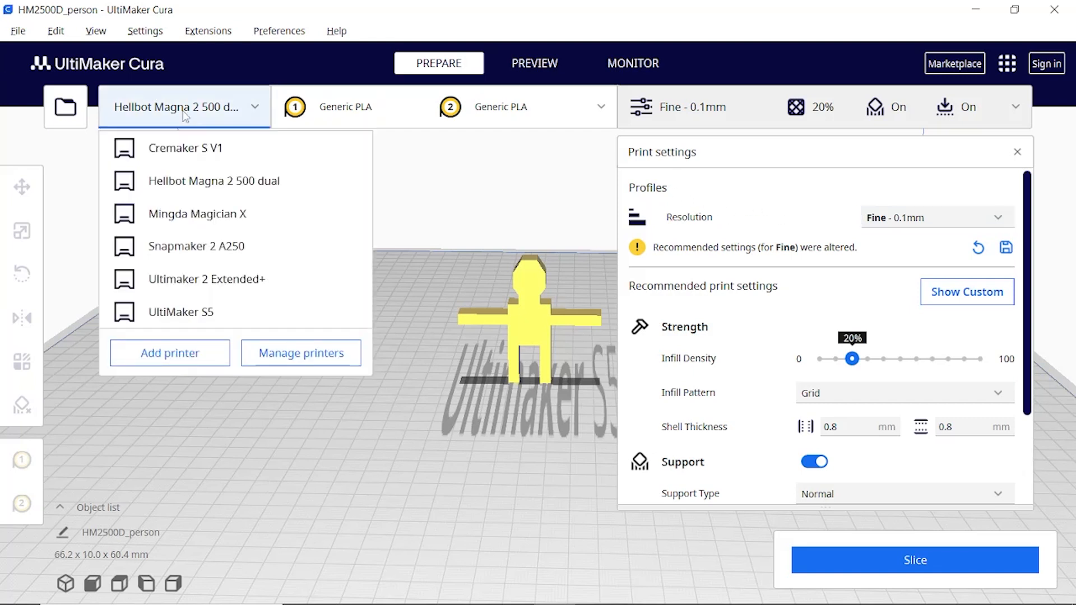
{"action": "left_click", "coordinate": [203, 280]}
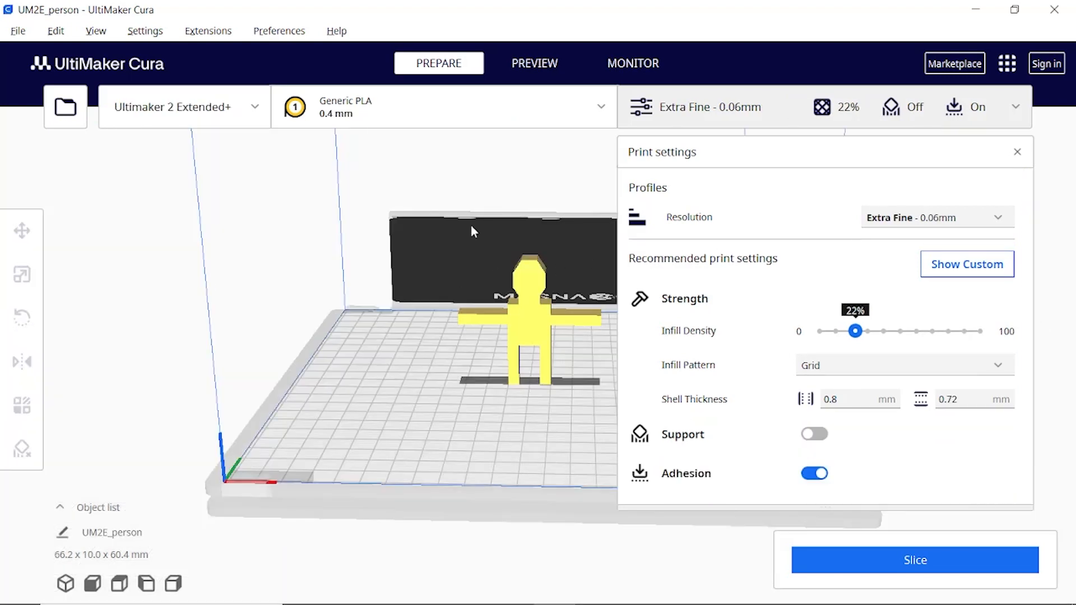
{"action": "left_click", "coordinate": [899, 219]}
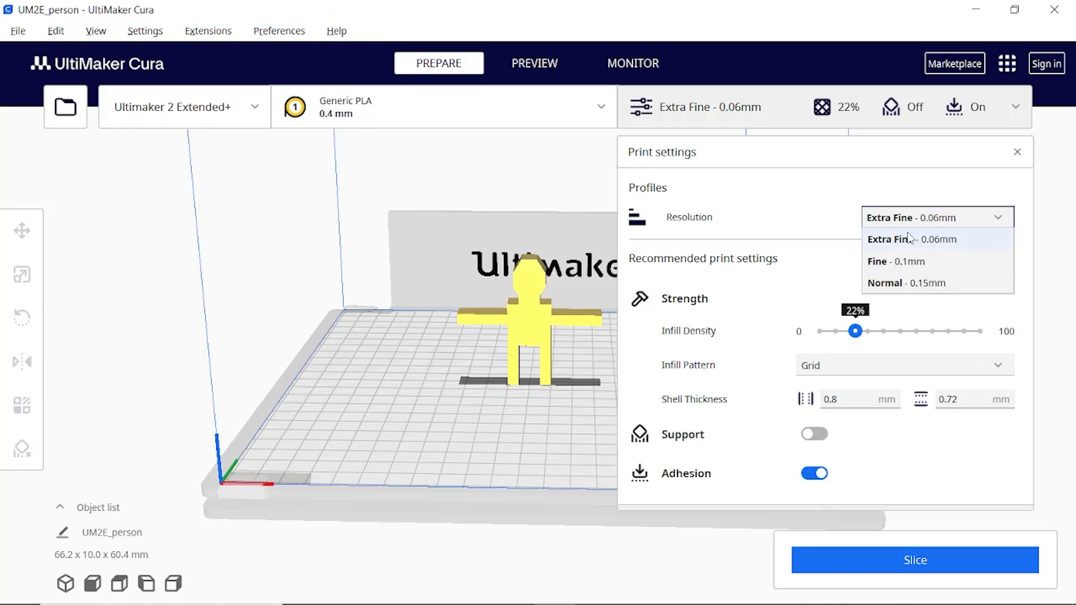
{"action": "left_click", "coordinate": [902, 284]}
{"action": "left_click", "coordinate": [939, 217]}
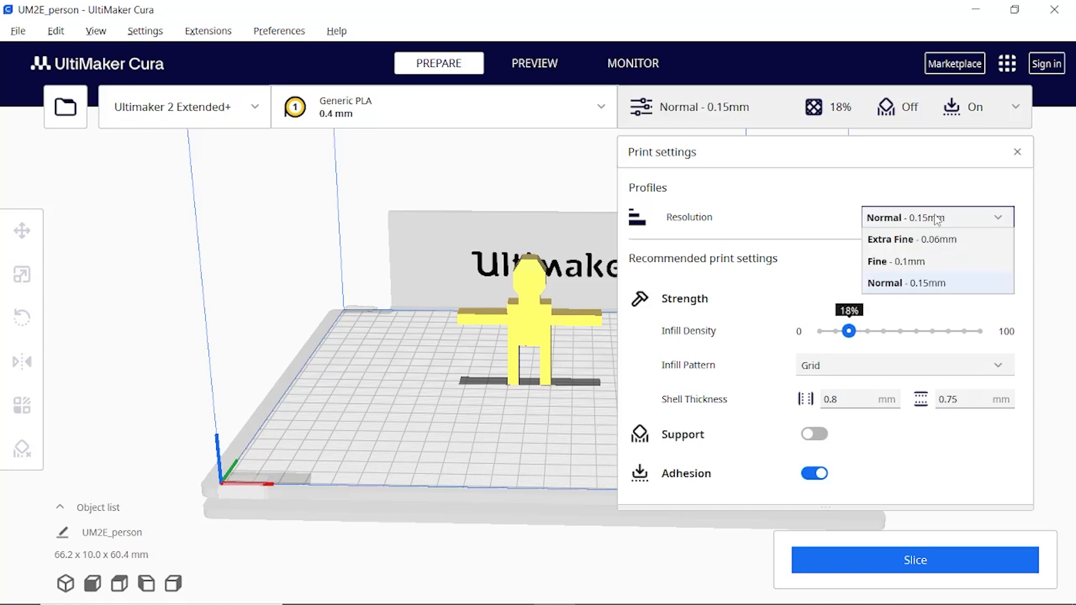
{"action": "left_click", "coordinate": [926, 262]}
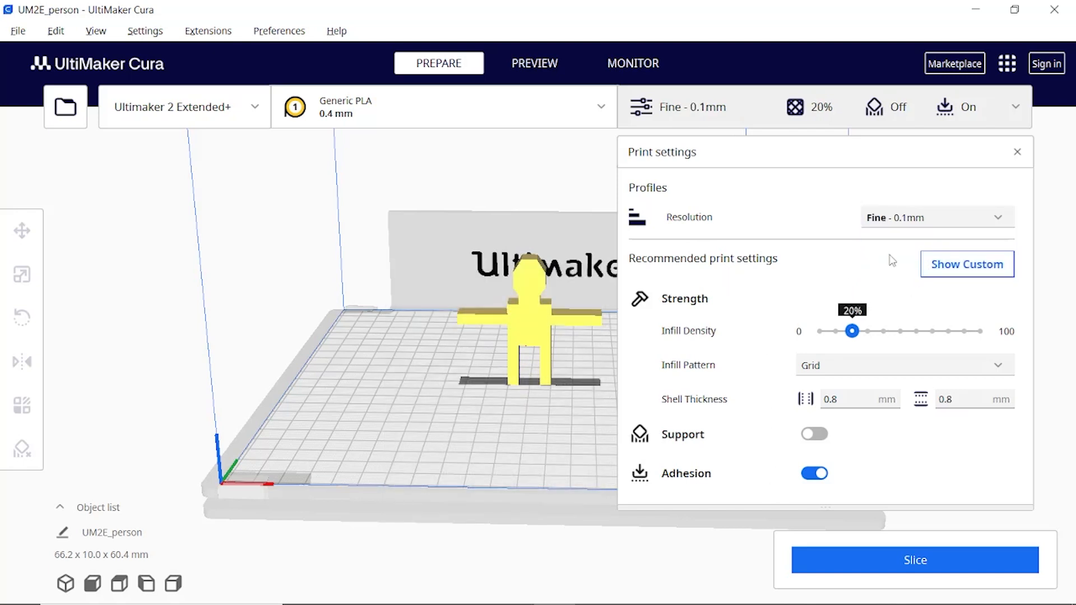
{"action": "left_click", "coordinate": [946, 217]}
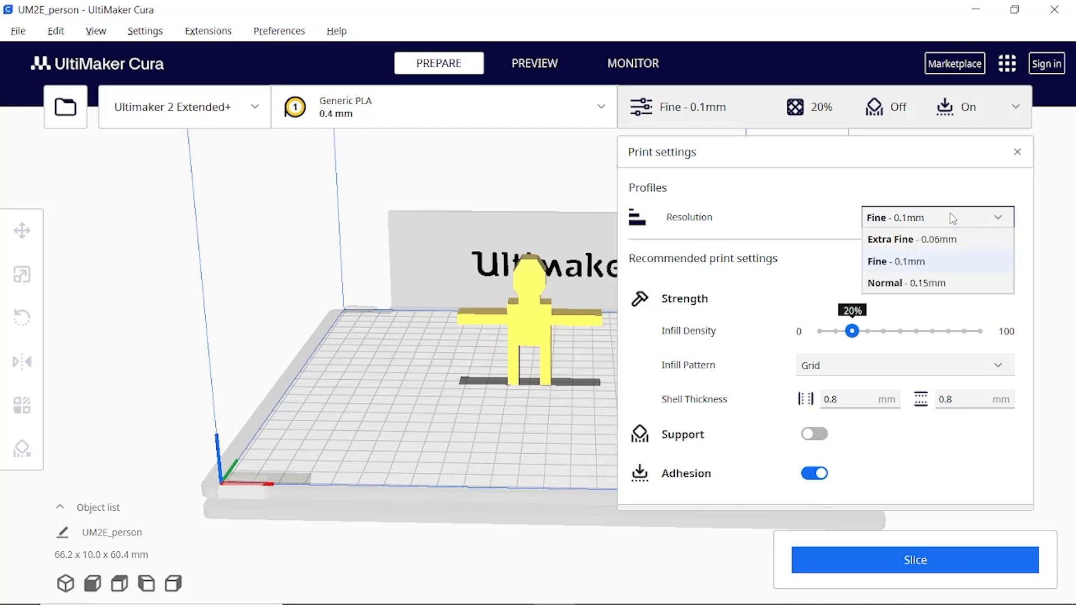
{"action": "left_click", "coordinate": [930, 241]}
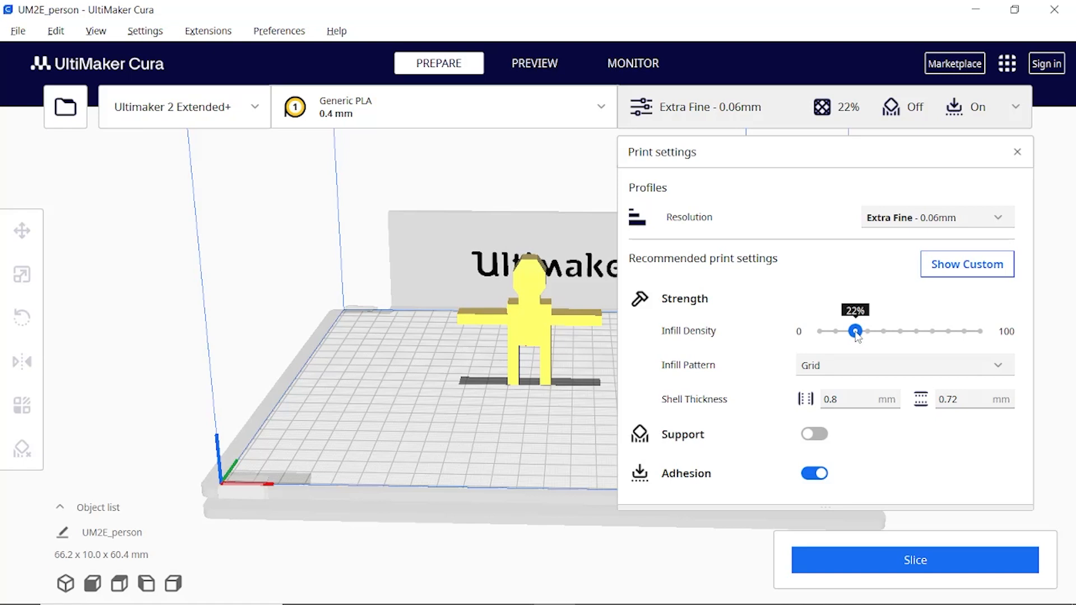
Step: Try infill densities of 50% and 30%, and reset the recommended print settings to their defaults
{"action": "left_click_drag", "start_coordinate": [857, 337], "coordinate": [901, 342]}
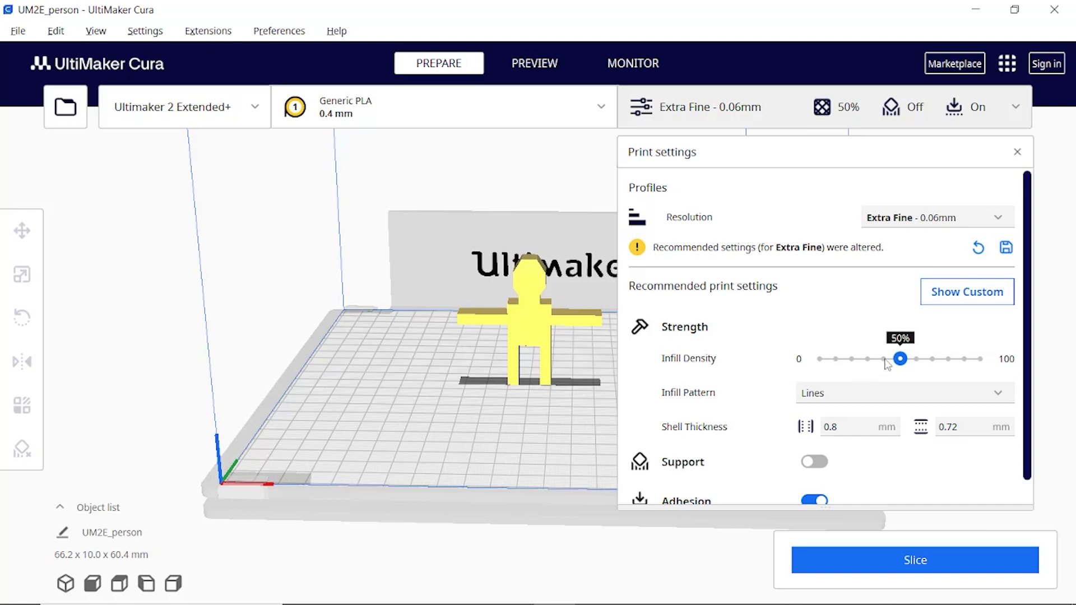
{"action": "left_click_drag", "start_coordinate": [899, 359], "coordinate": [868, 360]}
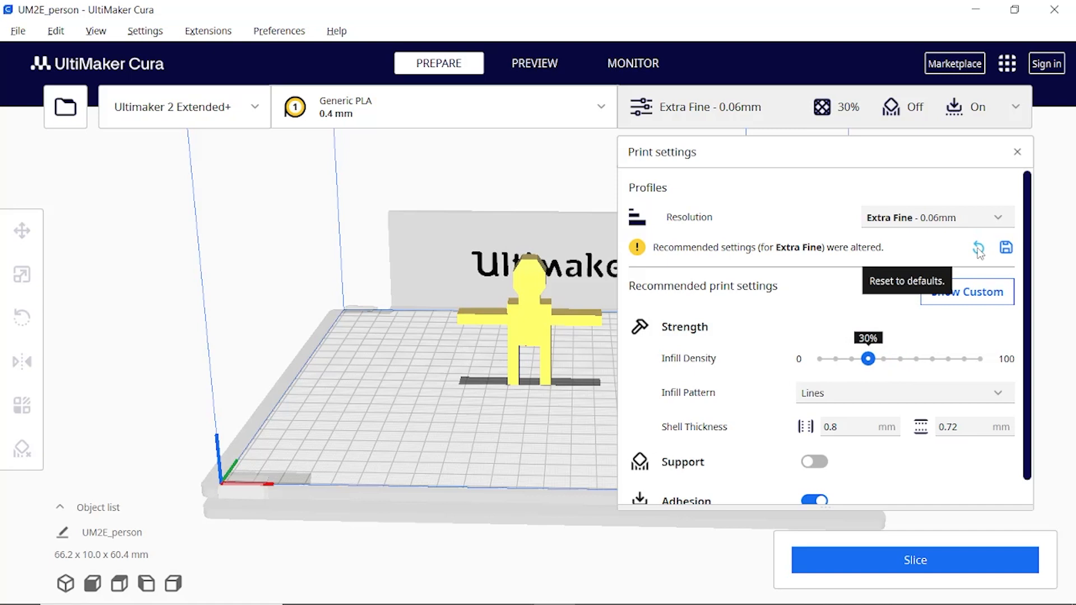
{"action": "left_click", "coordinate": [978, 249]}
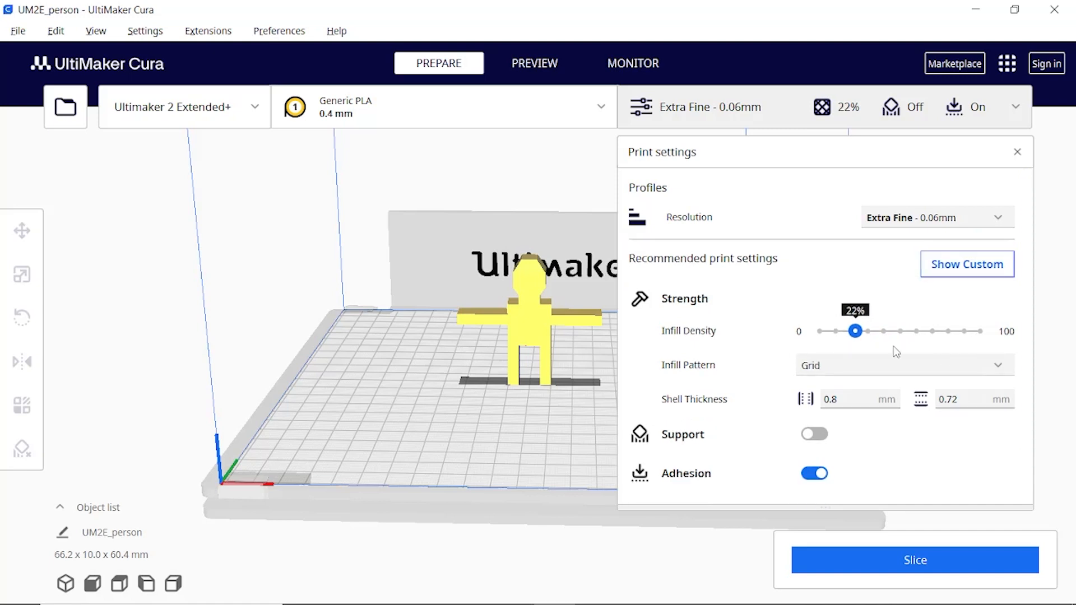
Step: Set the infill pattern to Triangles and check the description of the shell thickness setting
{"action": "left_click", "coordinate": [855, 364]}
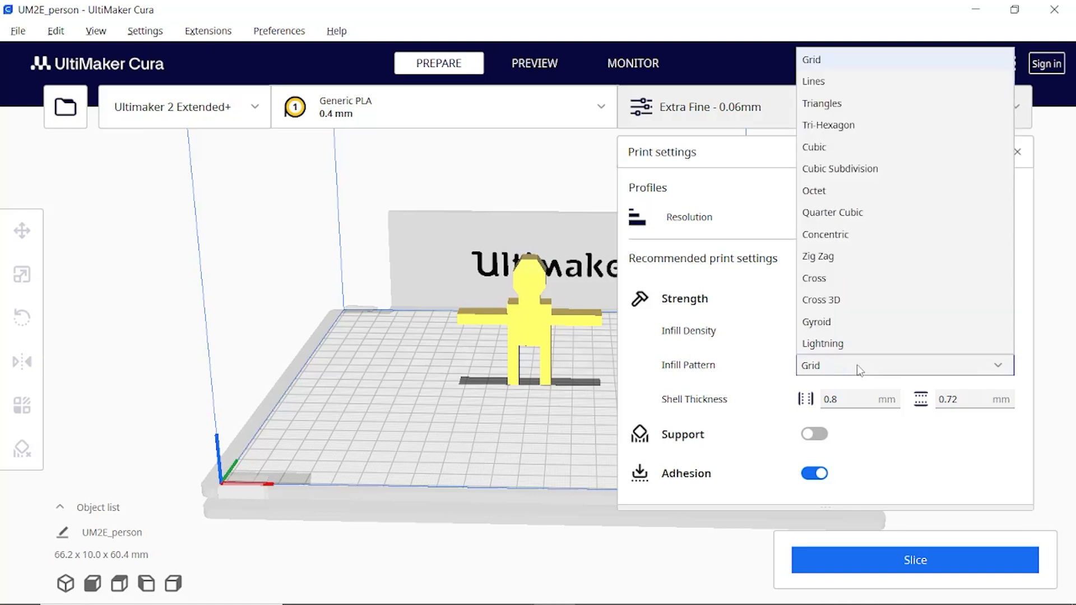
{"action": "left_click", "coordinate": [822, 104]}
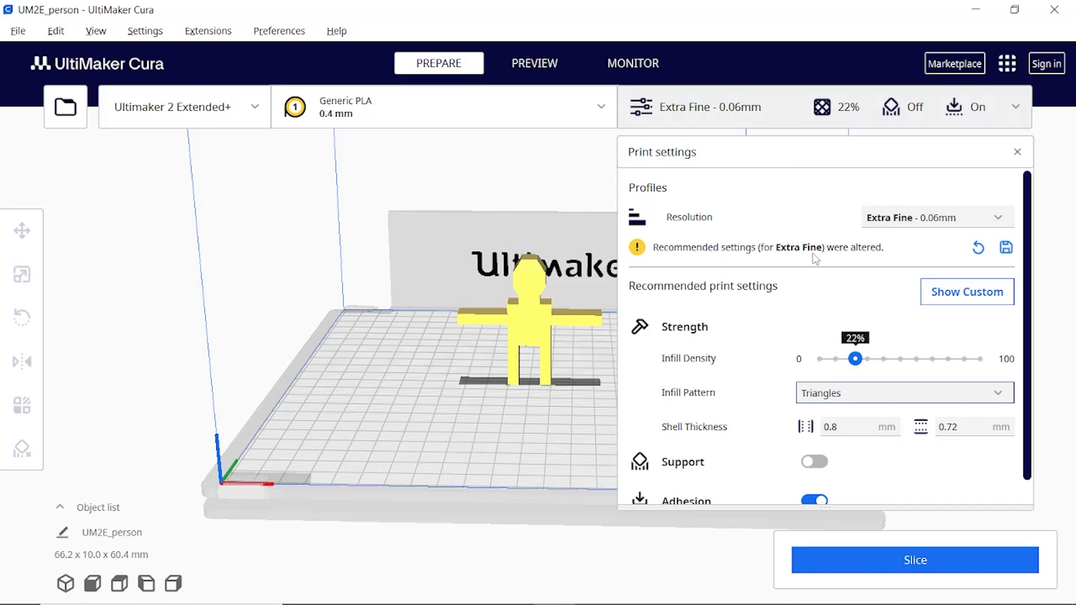
{"action": "scroll", "coordinate": [812, 316], "scroll_direction": "down", "scroll_amount": 1}
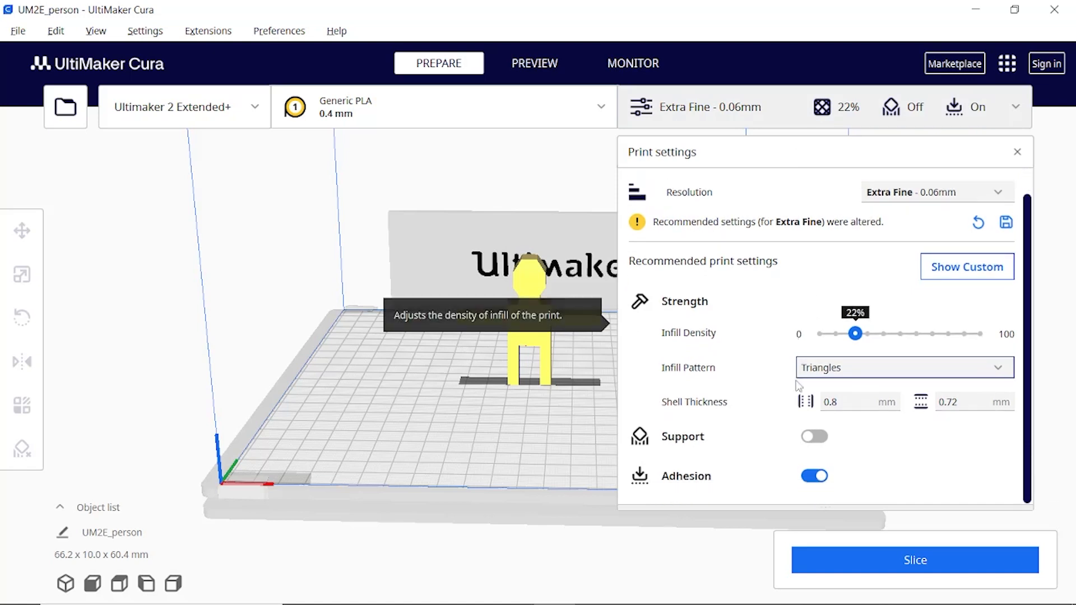
{"action": "mouse_move", "coordinate": [782, 408]}
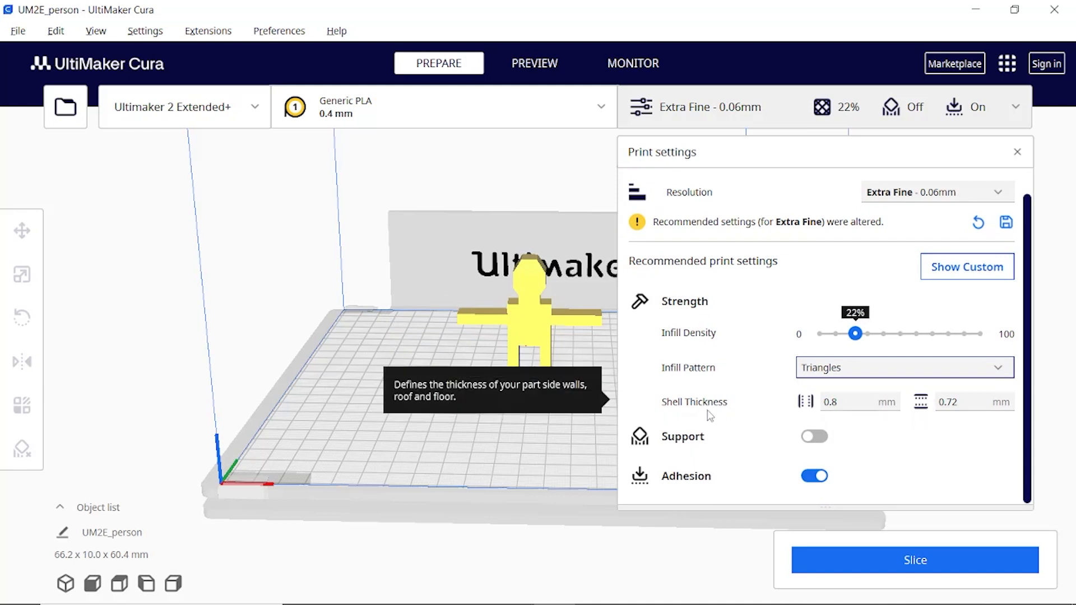
Step: Inspect the model's overhangs and enable support with the Tree type, reviewing the placement options but keeping Everywhere
{"action": "mouse_move", "coordinate": [708, 443]}
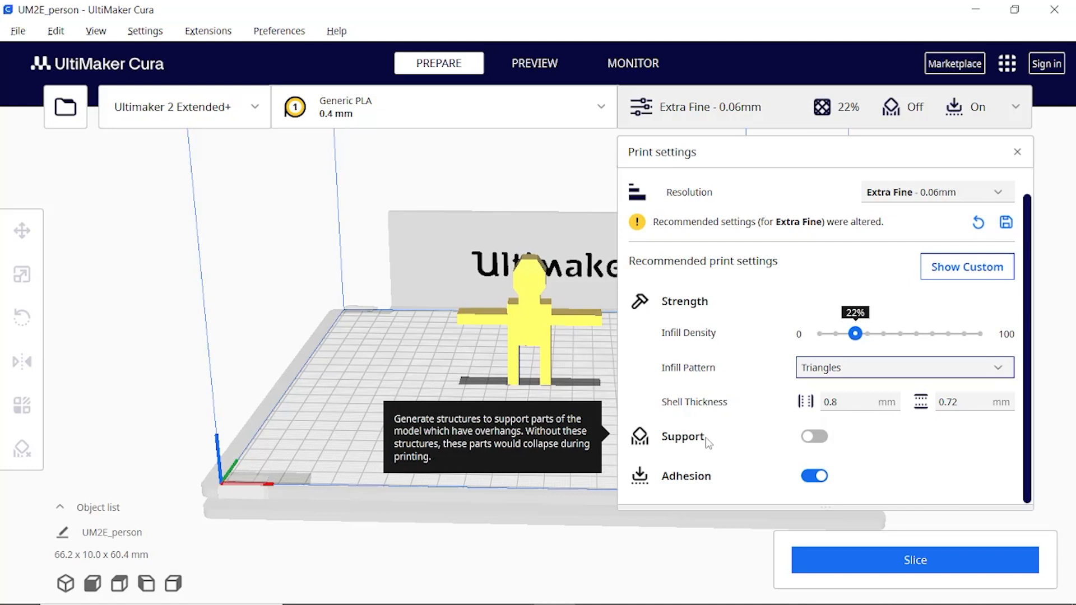
{"action": "right_click_drag", "start_coordinate": [488, 367], "coordinate": [488, 302]}
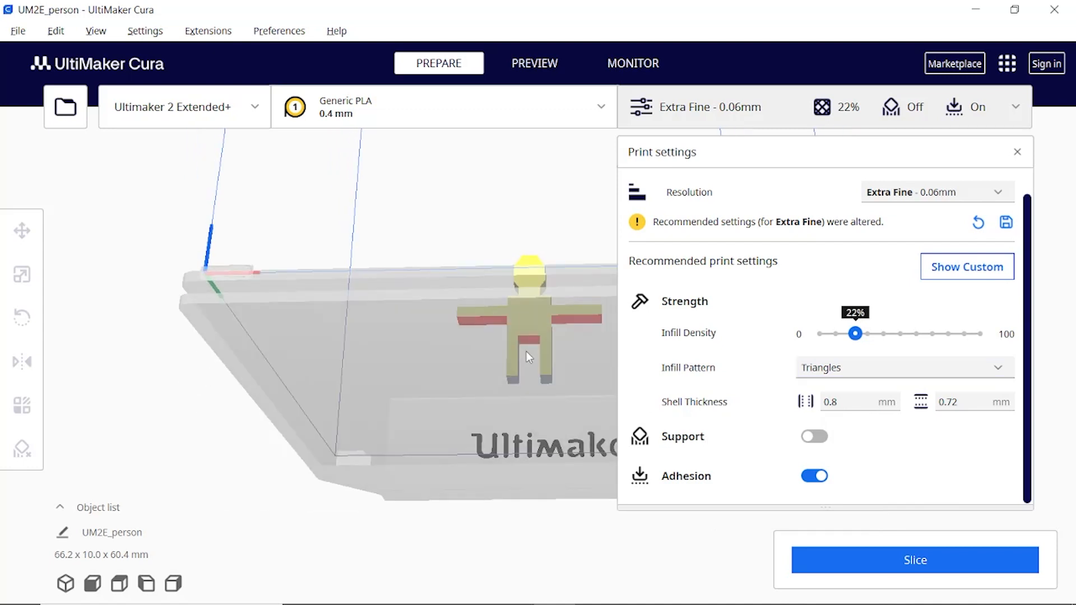
{"action": "right_click_drag", "start_coordinate": [517, 240], "coordinate": [491, 318]}
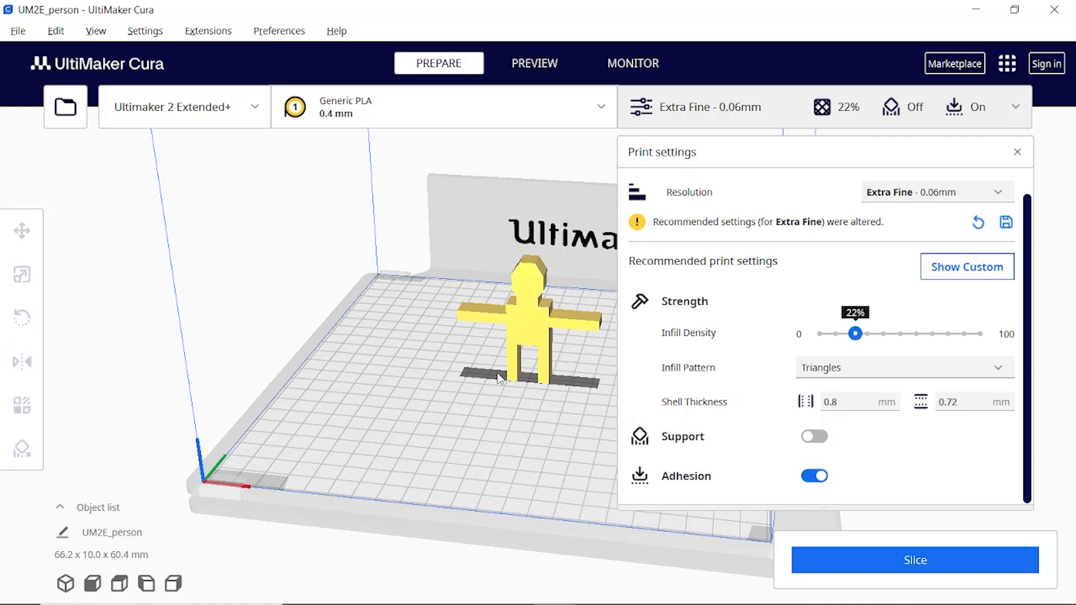
{"action": "left_click", "coordinate": [813, 437]}
{"action": "scroll", "coordinate": [866, 432], "scroll_direction": "down", "scroll_amount": 2}
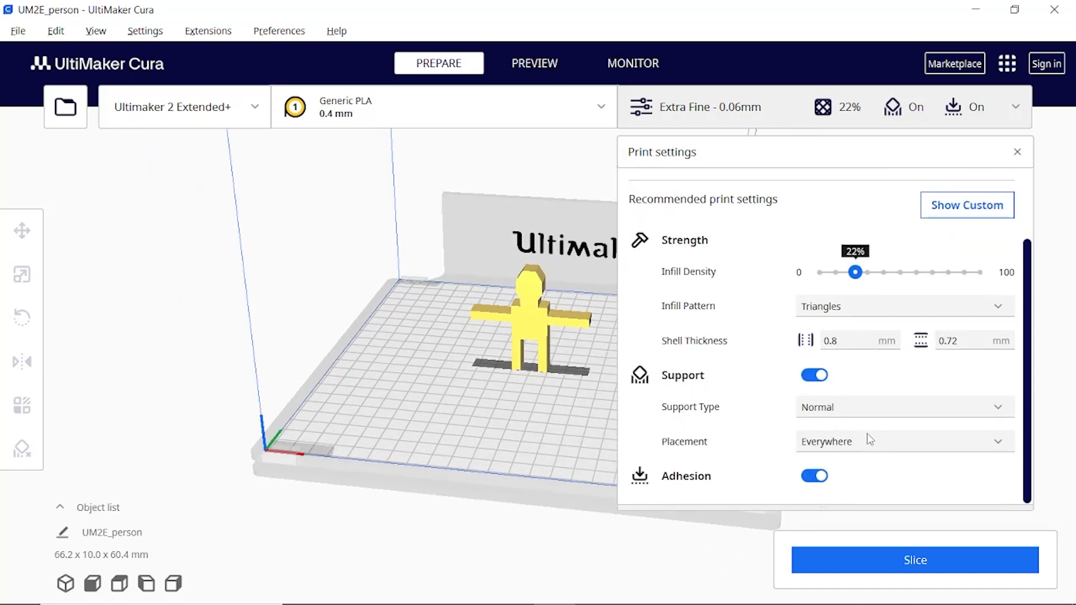
{"action": "left_click", "coordinate": [833, 412]}
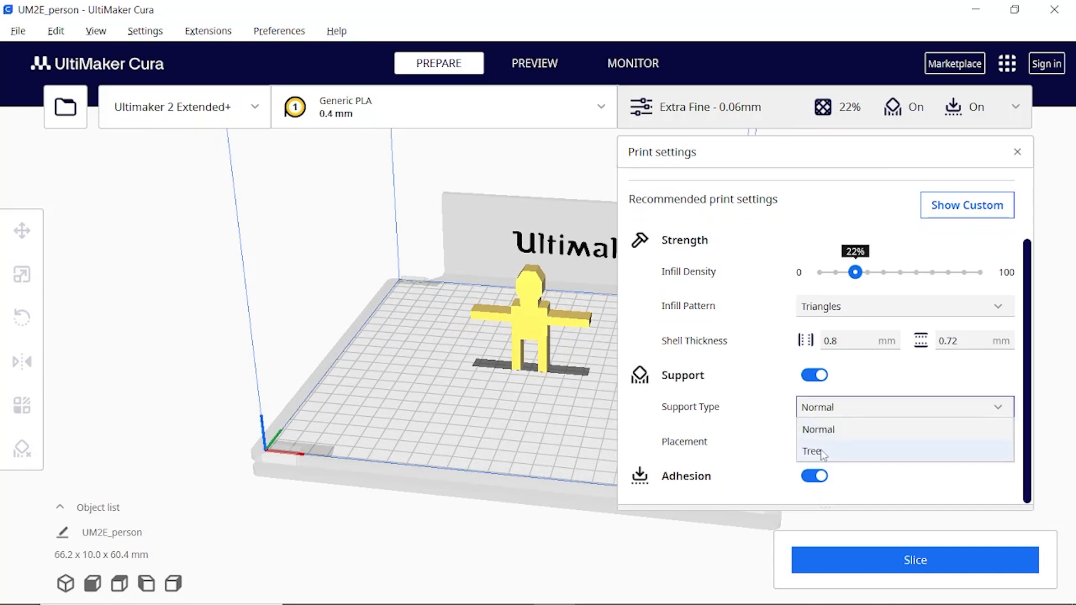
{"action": "left_click", "coordinate": [821, 451]}
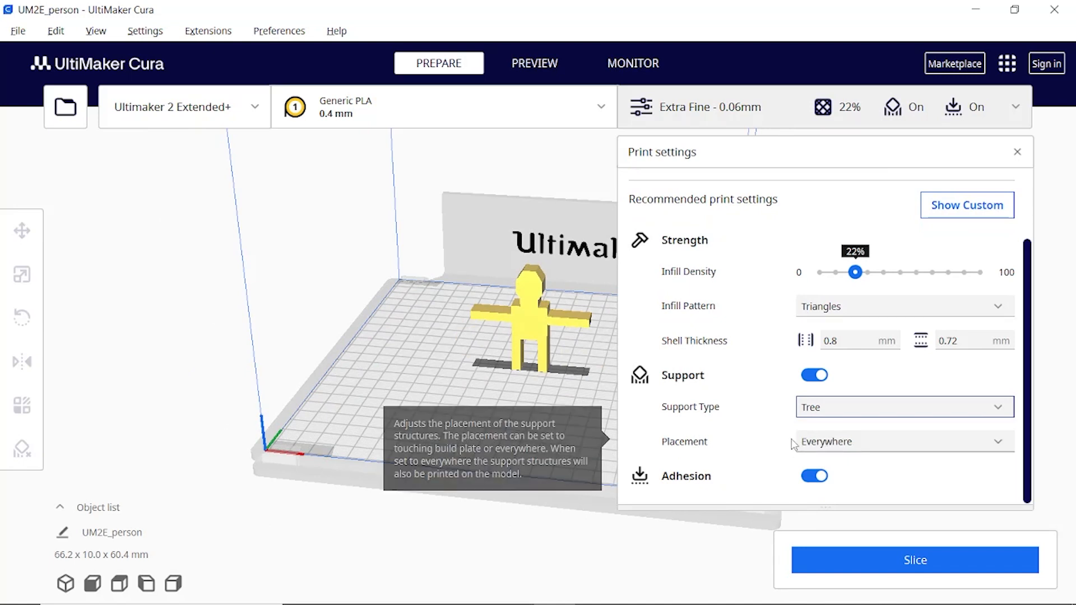
{"action": "left_click", "coordinate": [823, 447]}
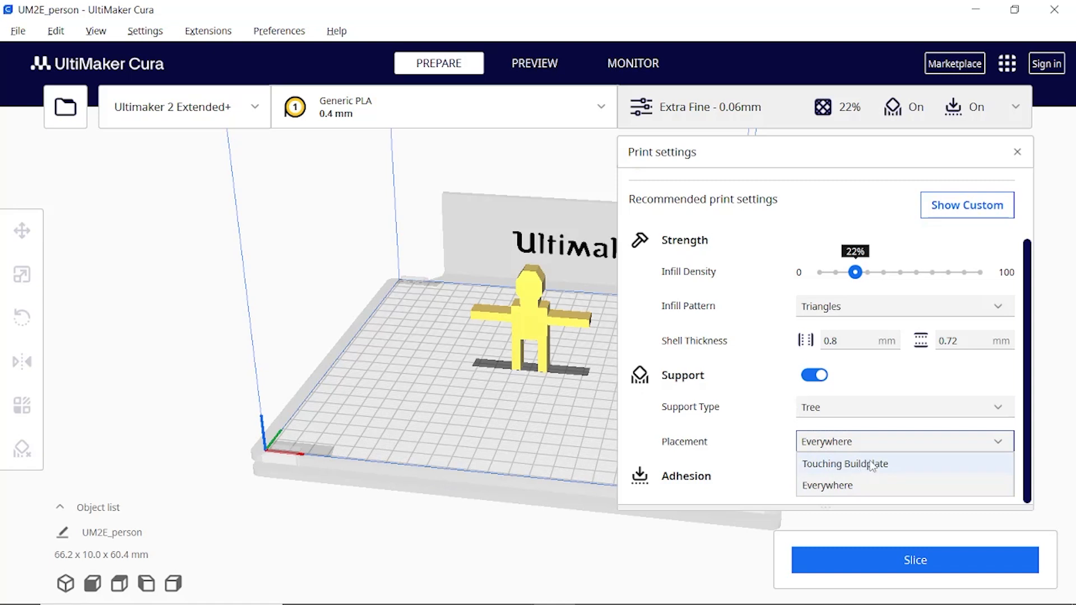
{"action": "left_click", "coordinate": [783, 440]}
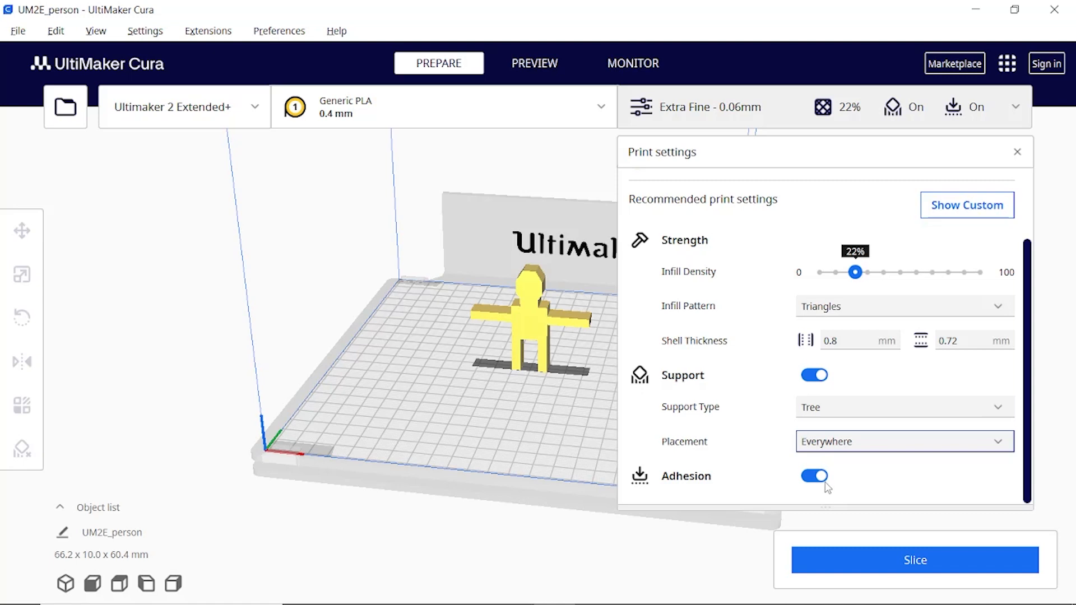
Step: Turn build plate adhesion off and back on, and close the print settings
{"action": "left_click", "coordinate": [819, 477]}
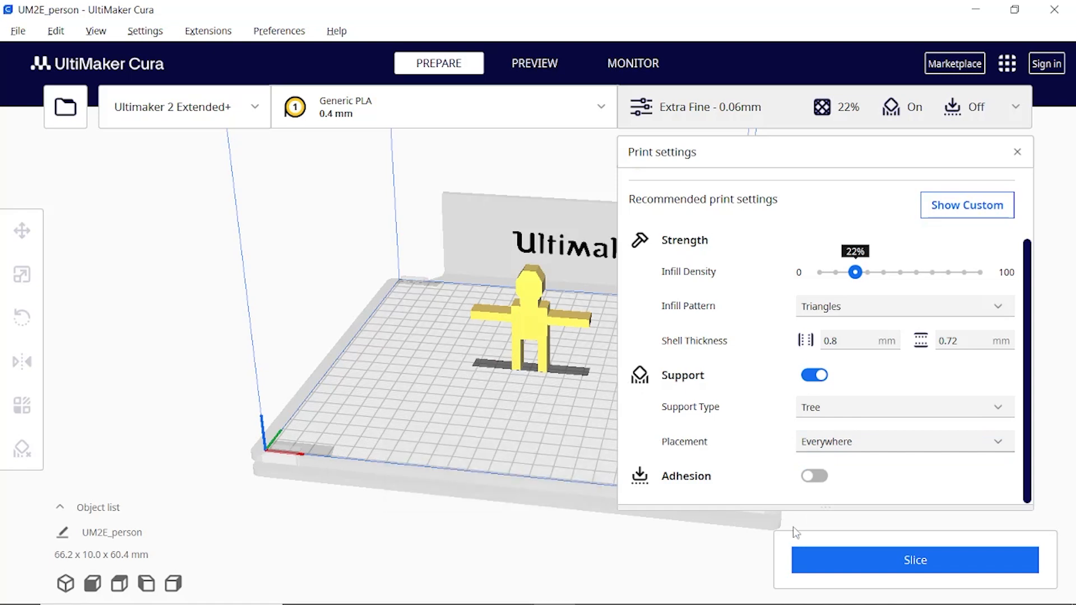
{"action": "left_click", "coordinate": [814, 477]}
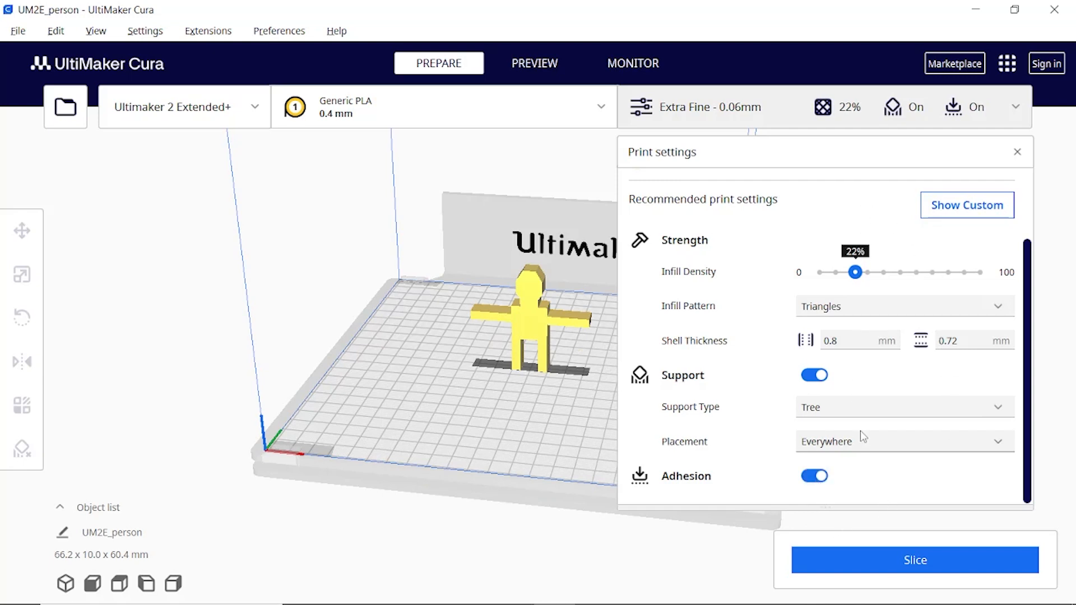
{"action": "left_click", "coordinate": [1017, 152]}
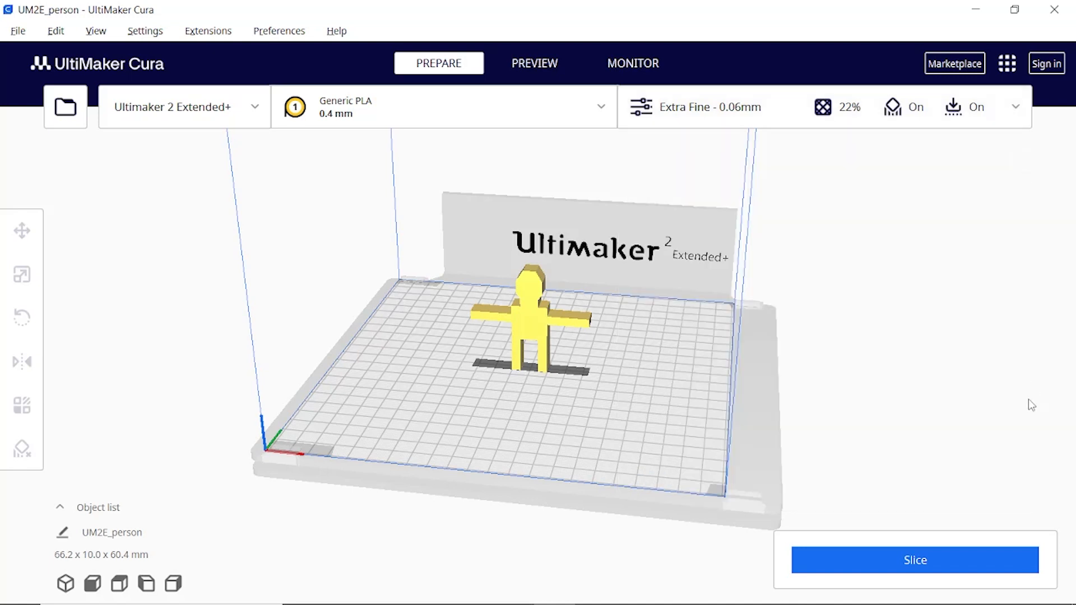
Step: Slice the person model and preview its layers from 1 up to layer 608
{"action": "left_click", "coordinate": [943, 561]}
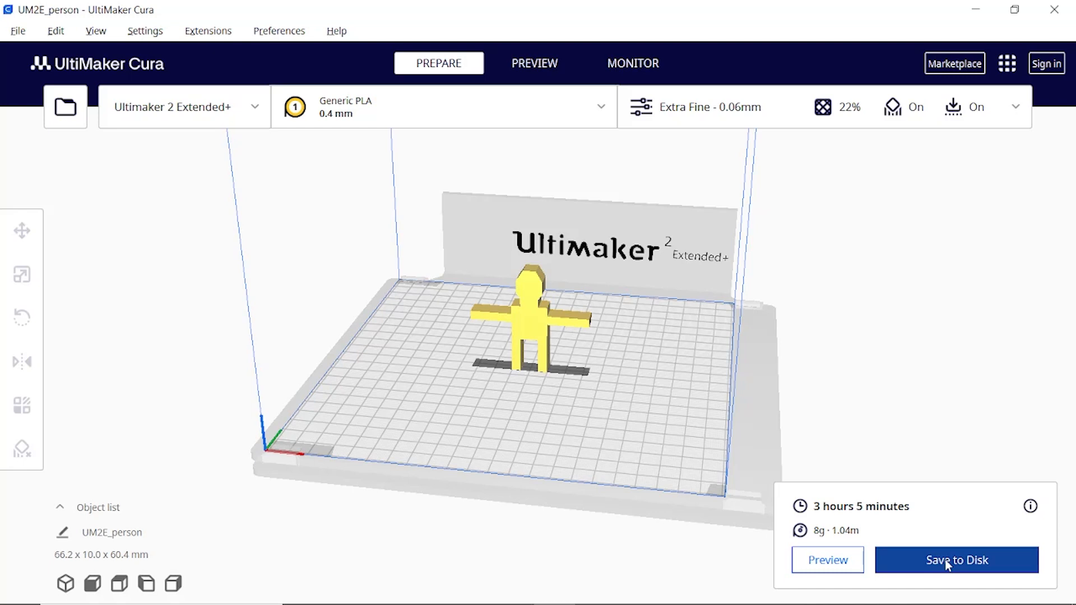
{"action": "scroll", "coordinate": [716, 271], "scroll_direction": "up", "scroll_amount": 5}
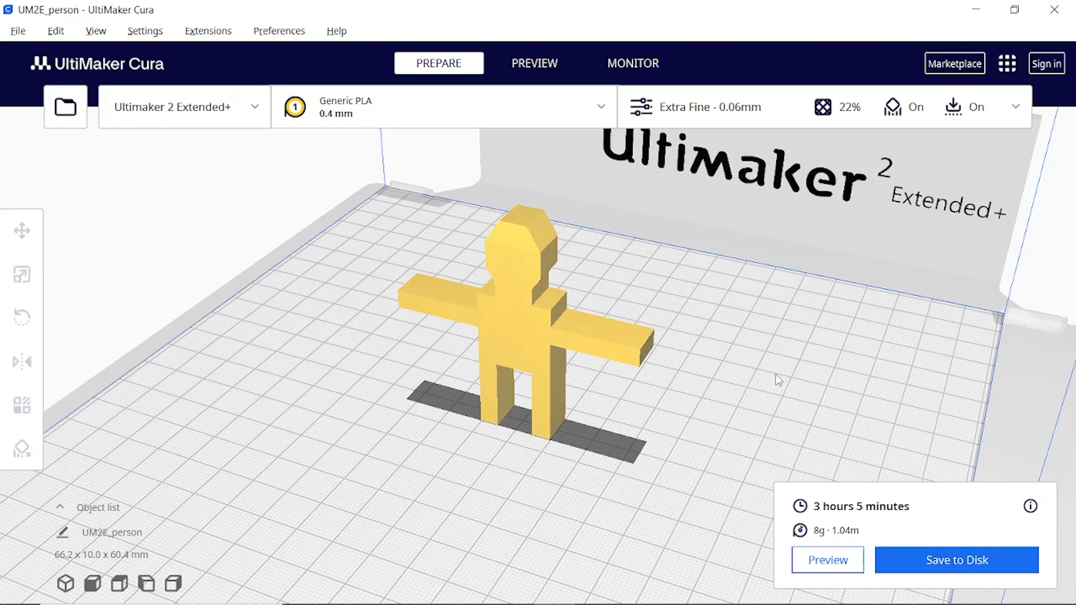
{"action": "left_click", "coordinate": [824, 562]}
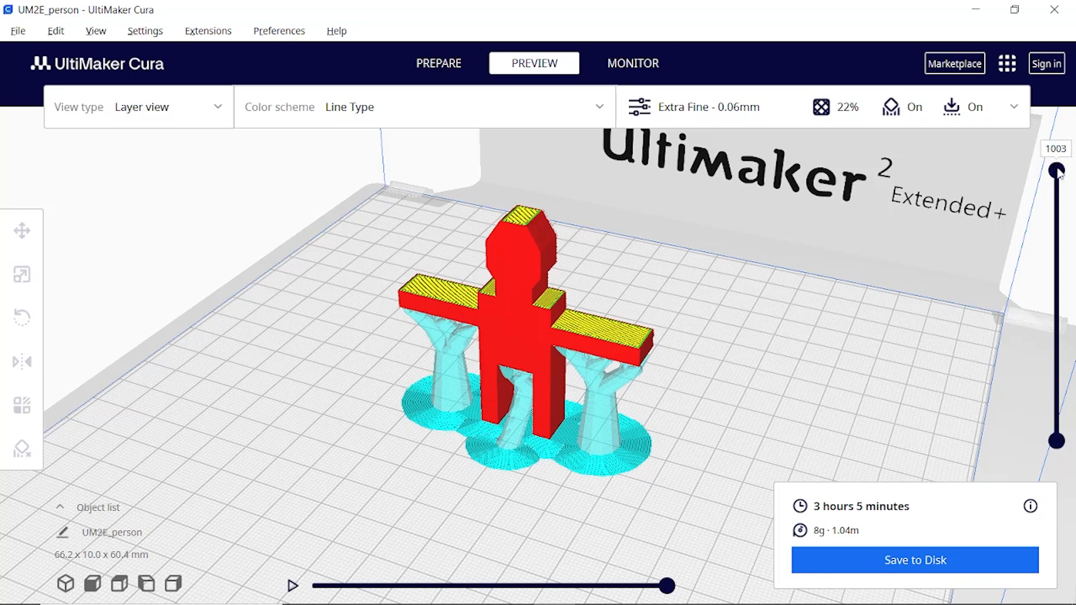
{"action": "left_click_drag", "start_coordinate": [1058, 173], "coordinate": [1065, 279]}
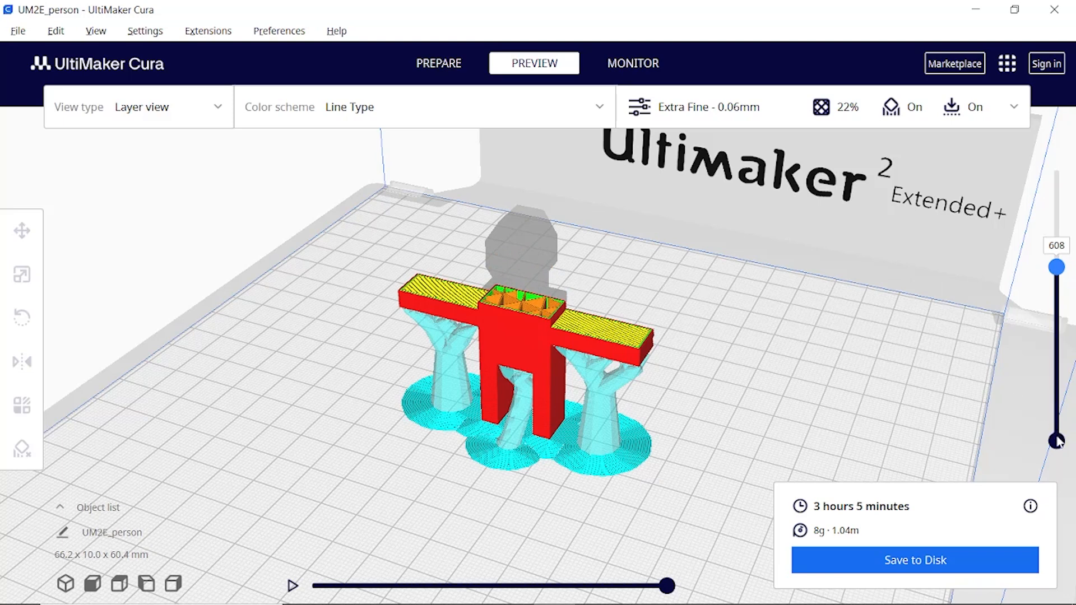
{"action": "mouse_move", "coordinate": [1056, 441]}
{"action": "left_mouse_down"}
{"action": "mouse_move", "coordinate": [1061, 365]}
{"action": "mouse_move", "coordinate": [1059, 442]}
{"action": "left_mouse_up"}
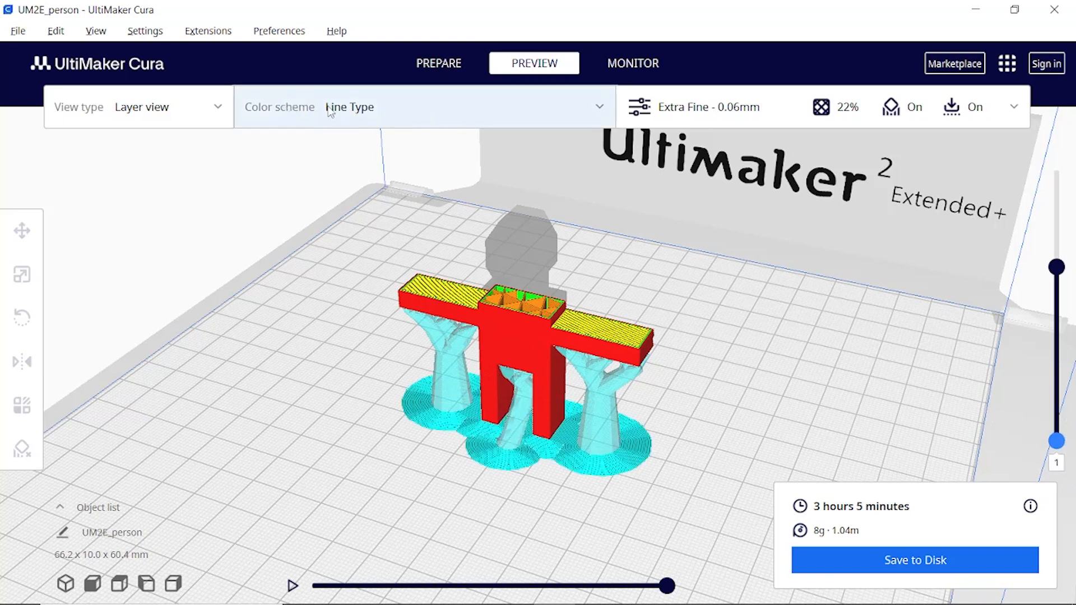
Step: Review the Line Type color scheme legend and play the toolpath simulation of the current layer, pausing it partway
{"action": "left_click", "coordinate": [301, 113]}
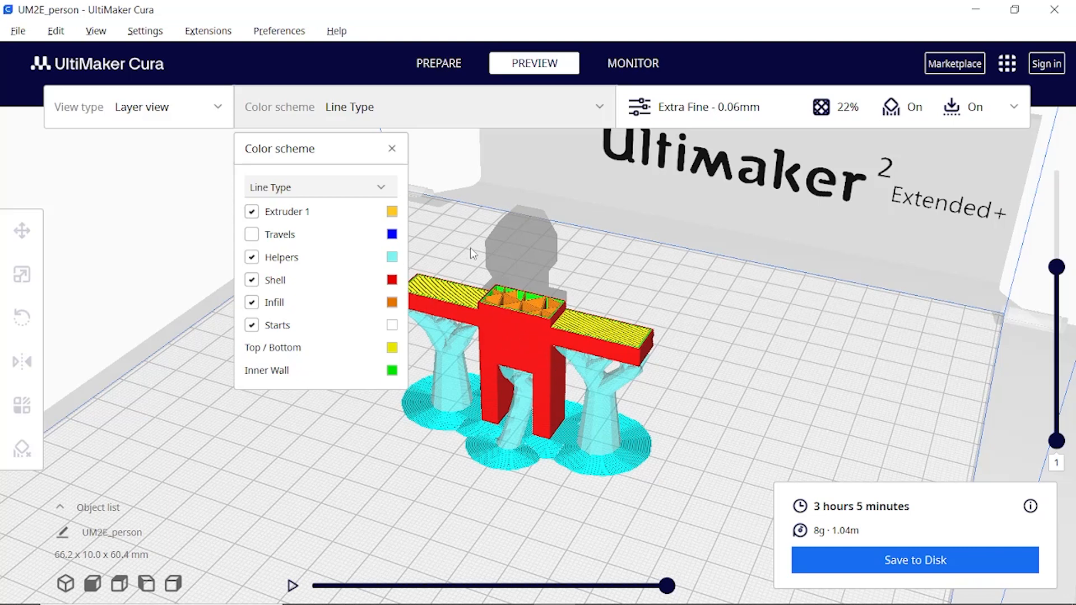
{"action": "left_click", "coordinate": [392, 149]}
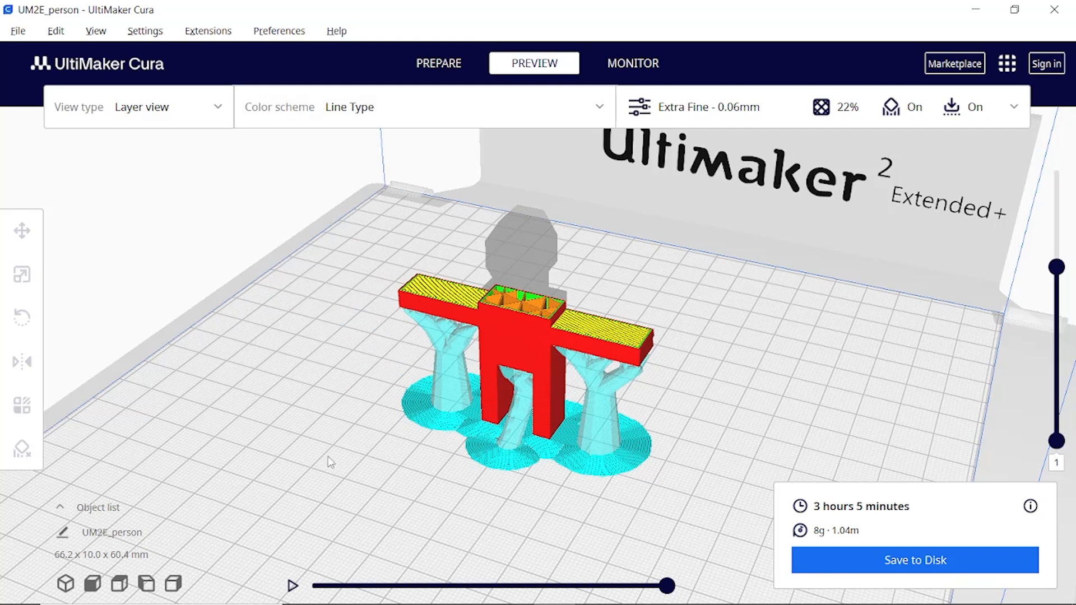
{"action": "left_click", "coordinate": [291, 585]}
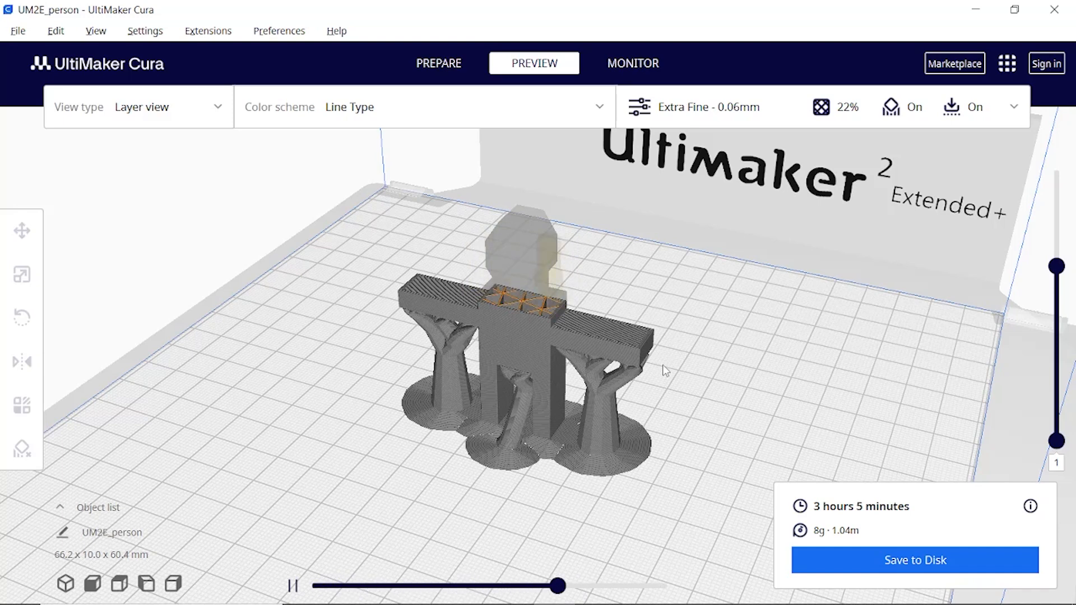
{"action": "left_click", "coordinate": [292, 586]}
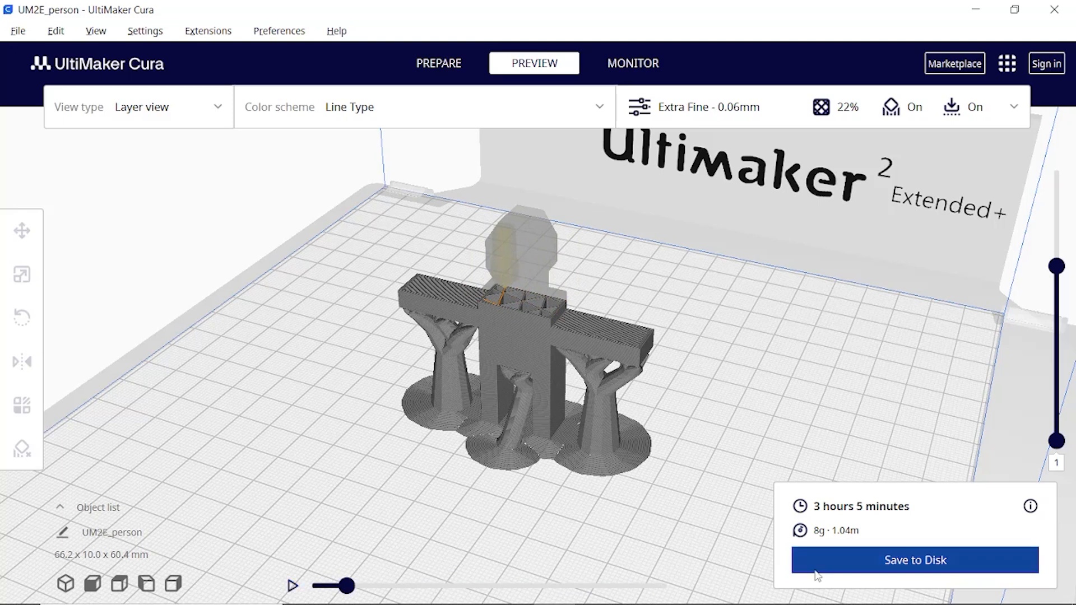
Step: Save the sliced model to the Desktop as the G-code file UM2E_person and open the print monitoring view
{"action": "left_click", "coordinate": [946, 562]}
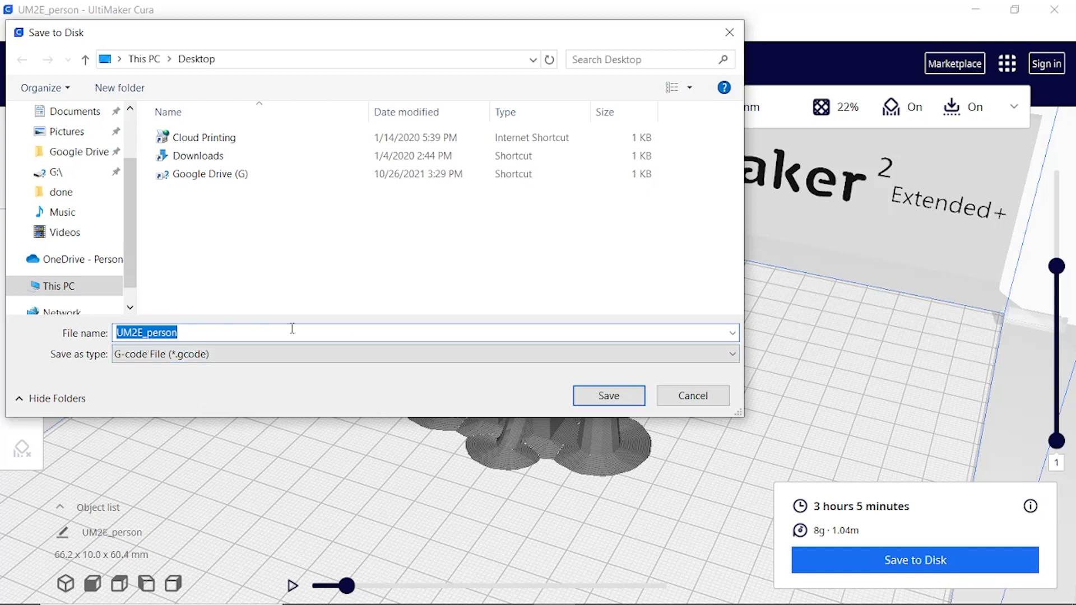
{"action": "left_click", "coordinate": [596, 397]}
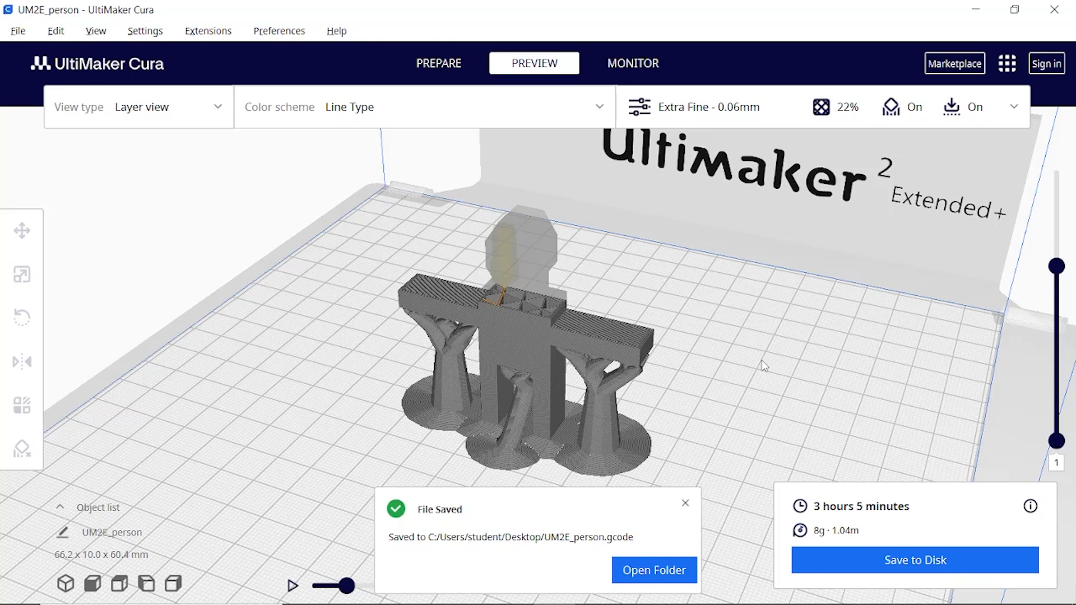
{"action": "left_click", "coordinate": [633, 67]}
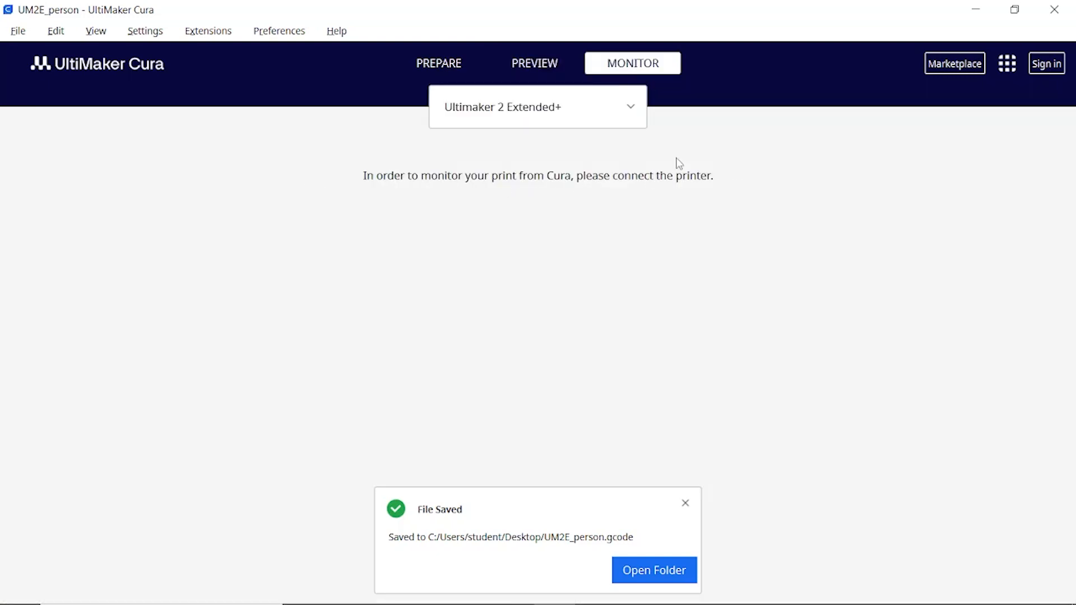